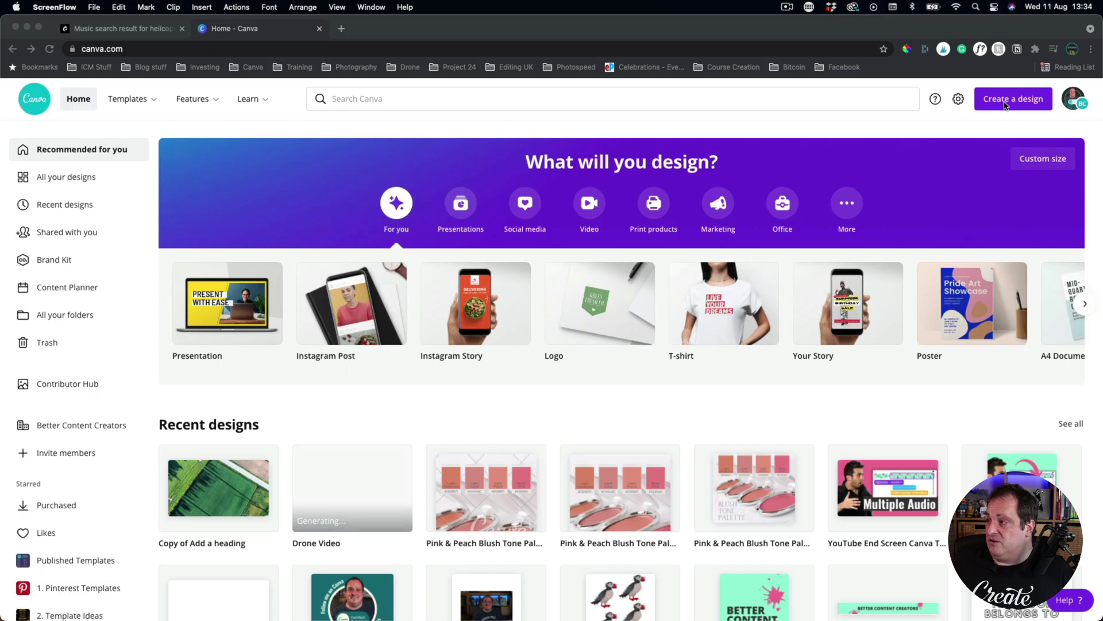
- Start a new Video design at 1920 × 1080 px by searching 'vid'
click(1012, 105)
click(1011, 106)
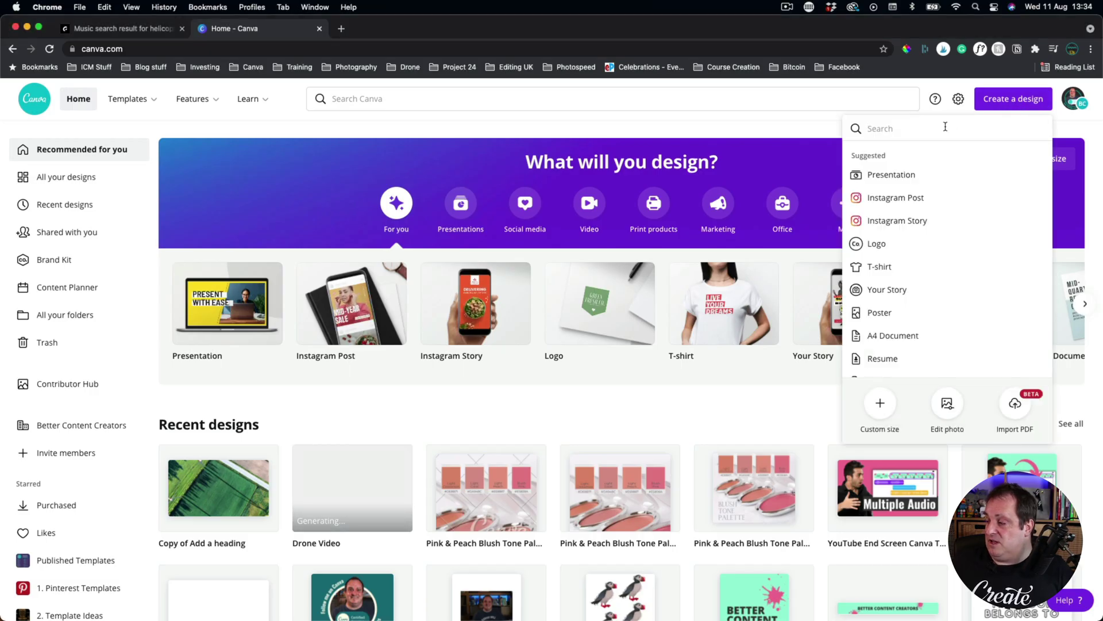
text(video)
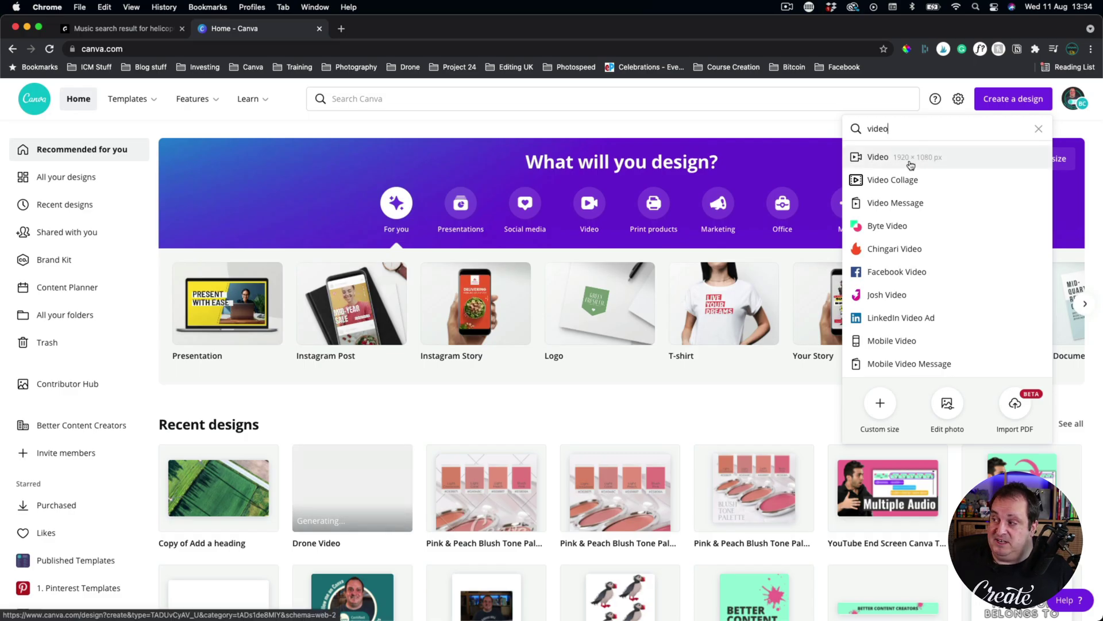
click(911, 165)
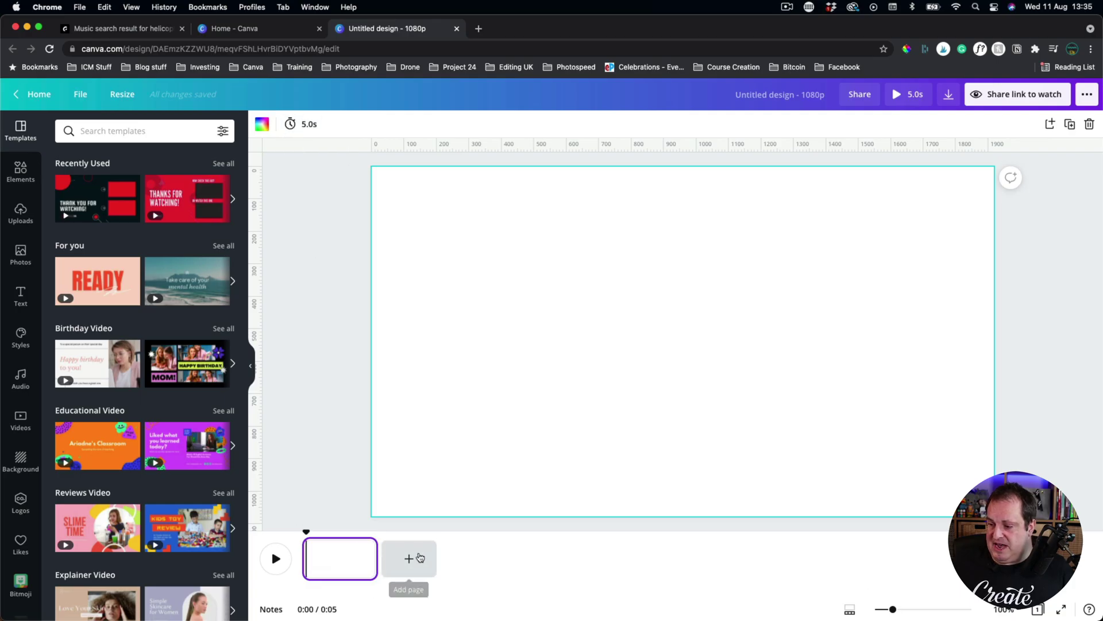
- Add a second blank page and leave the pages without a transition
click(410, 560)
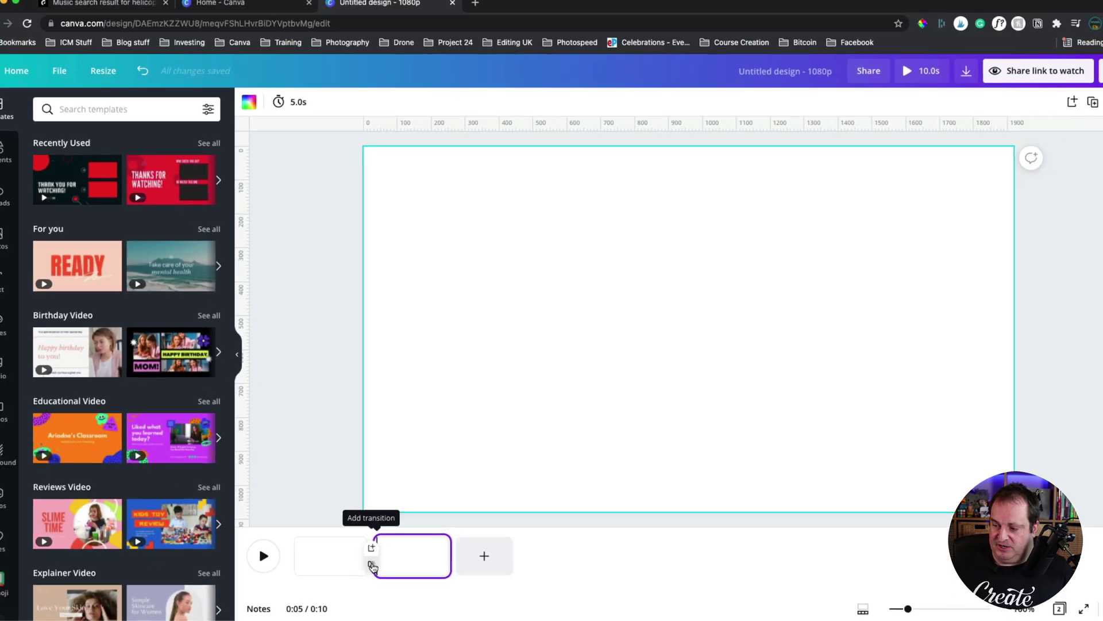
click(302, 543)
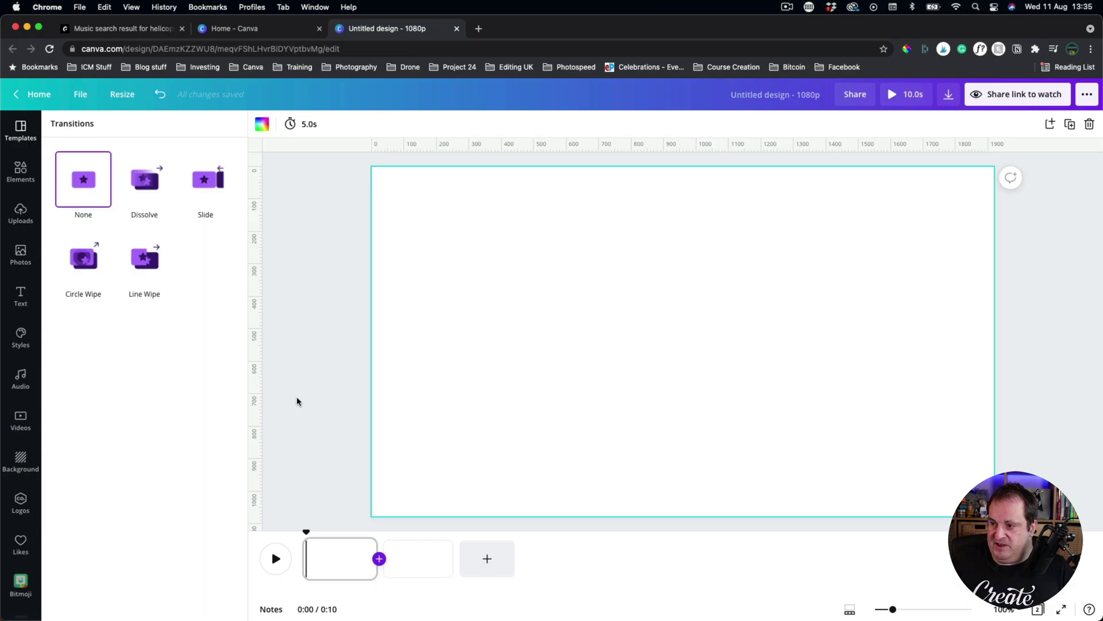
click(314, 395)
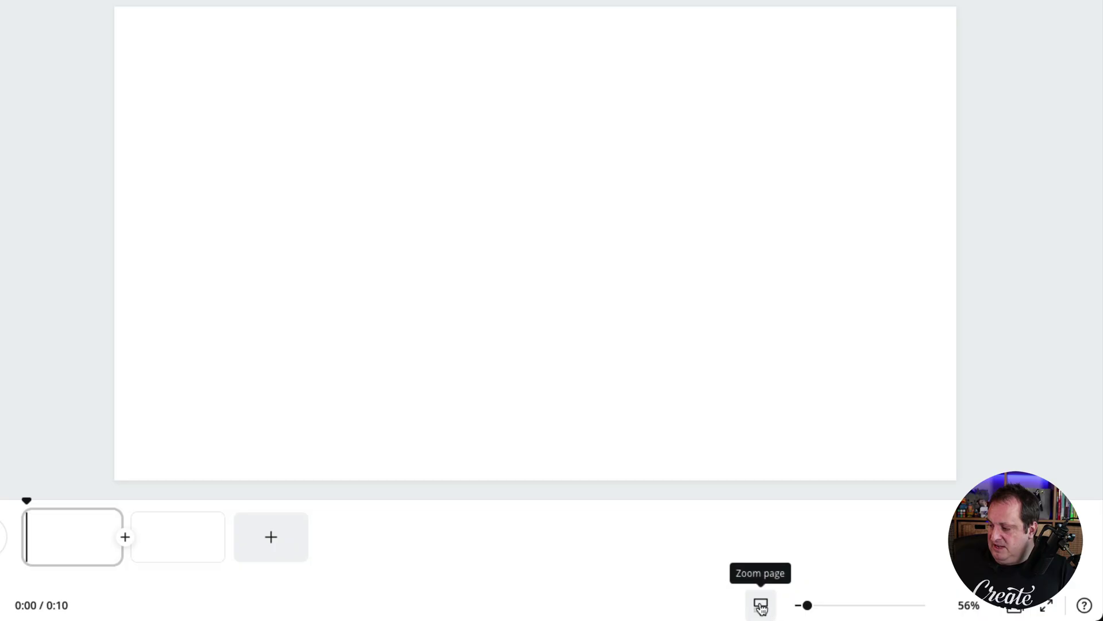
- Zoom the page view to Fit, then 100%, then slightly larger
mouse_move(807, 606)
mouse_down()
mouse_move(849, 609)
mouse_move(803, 607)
mouse_up()
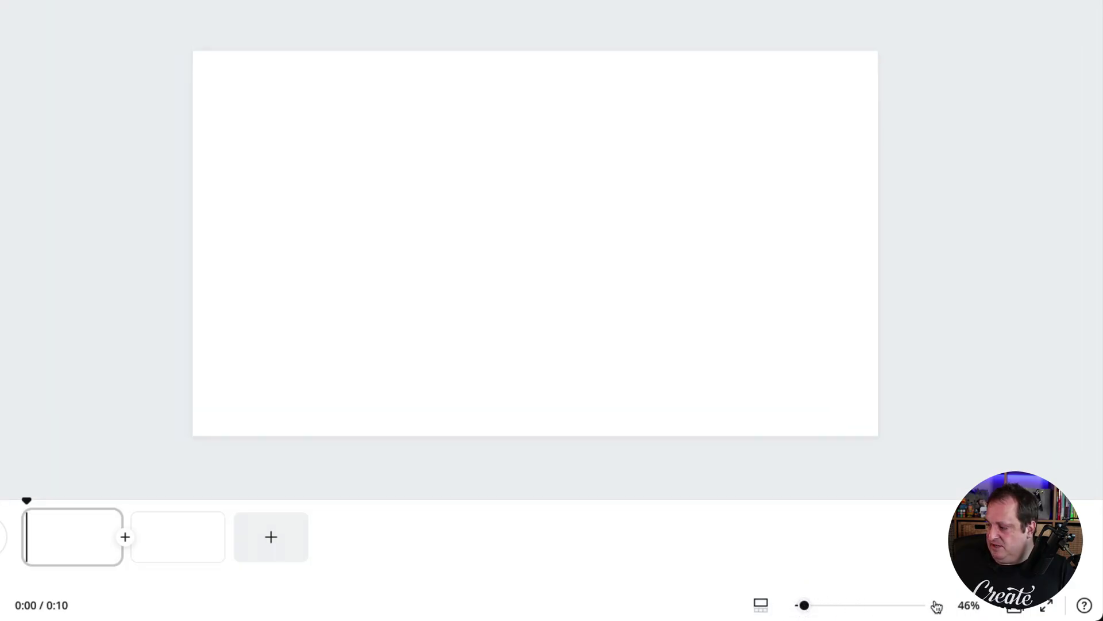
click(968, 605)
click(931, 532)
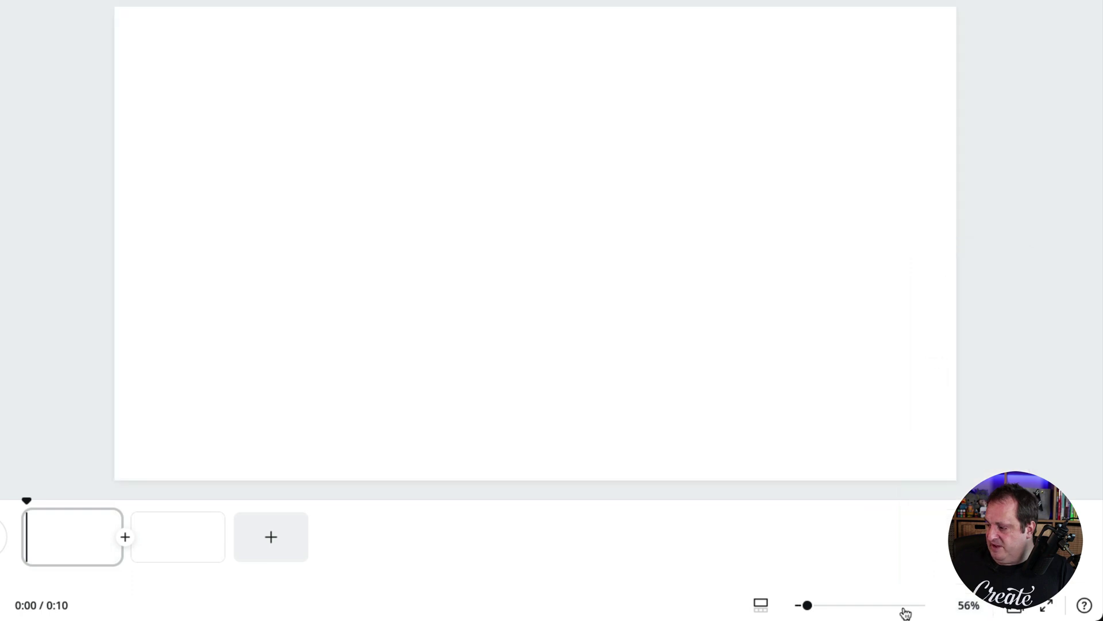
click(763, 609)
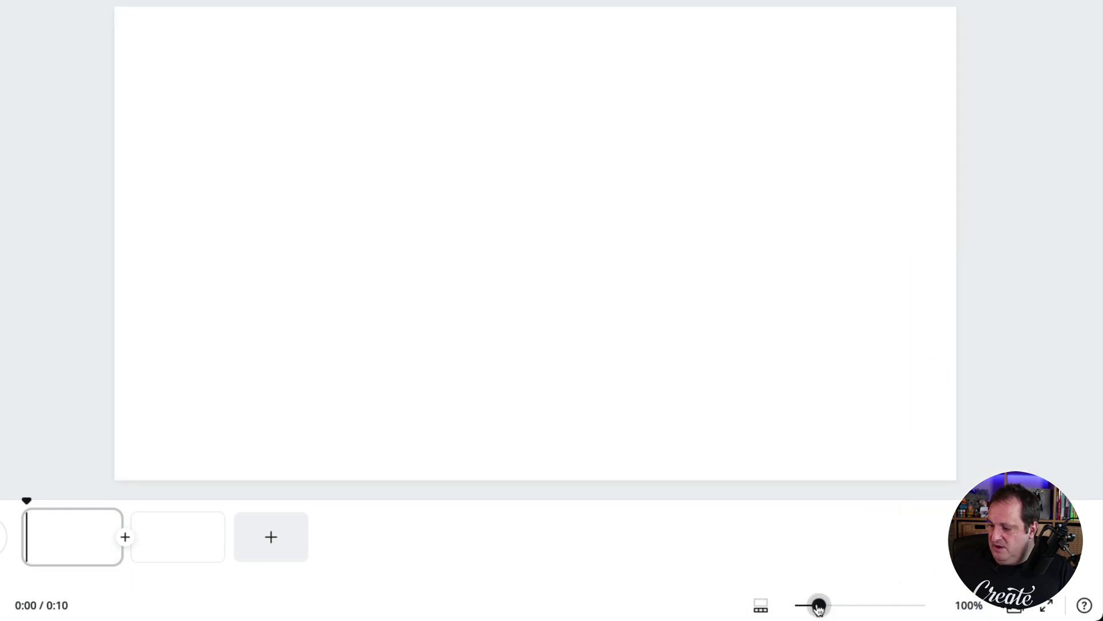
drag(819, 608, 847, 606)
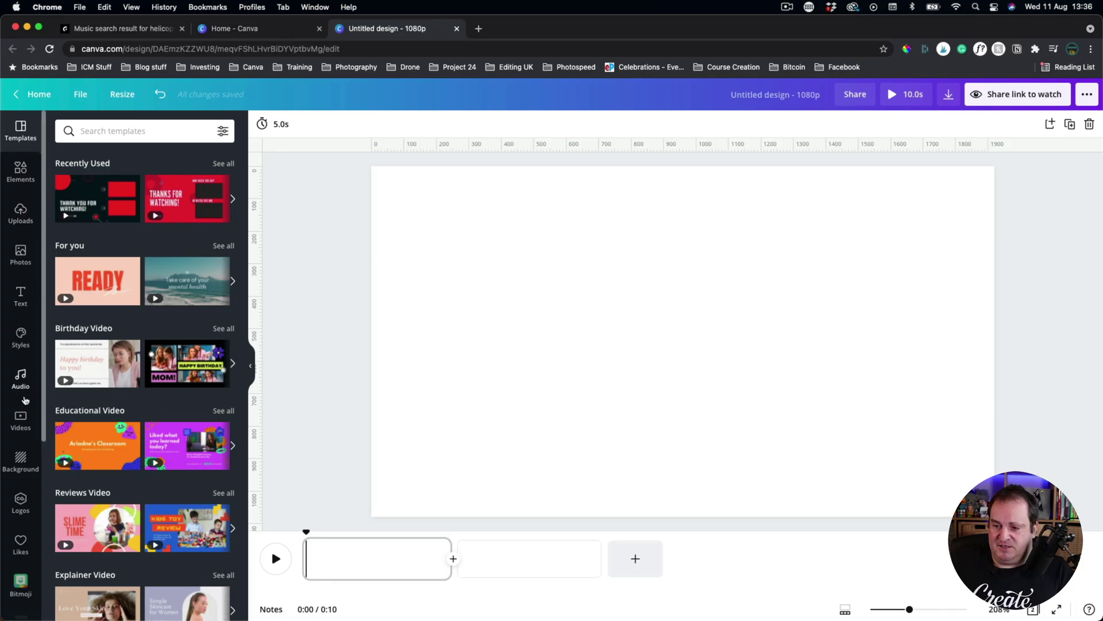
- Set the green field wind-turbine clip as page 1's background, then select page 2
click(21, 419)
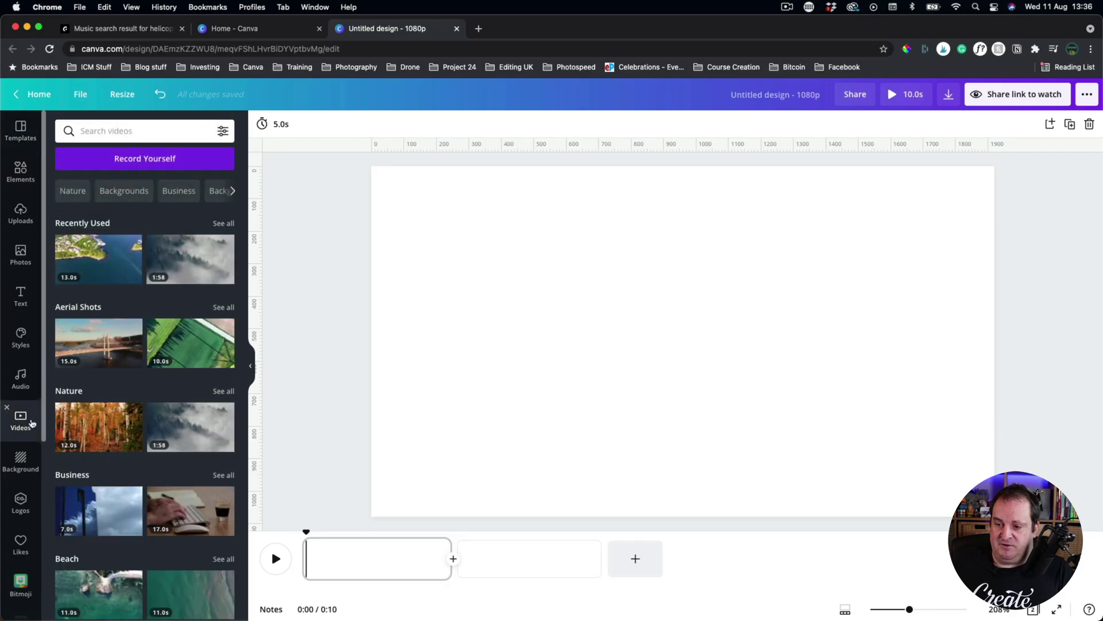
scroll(21, 518, down, 5)
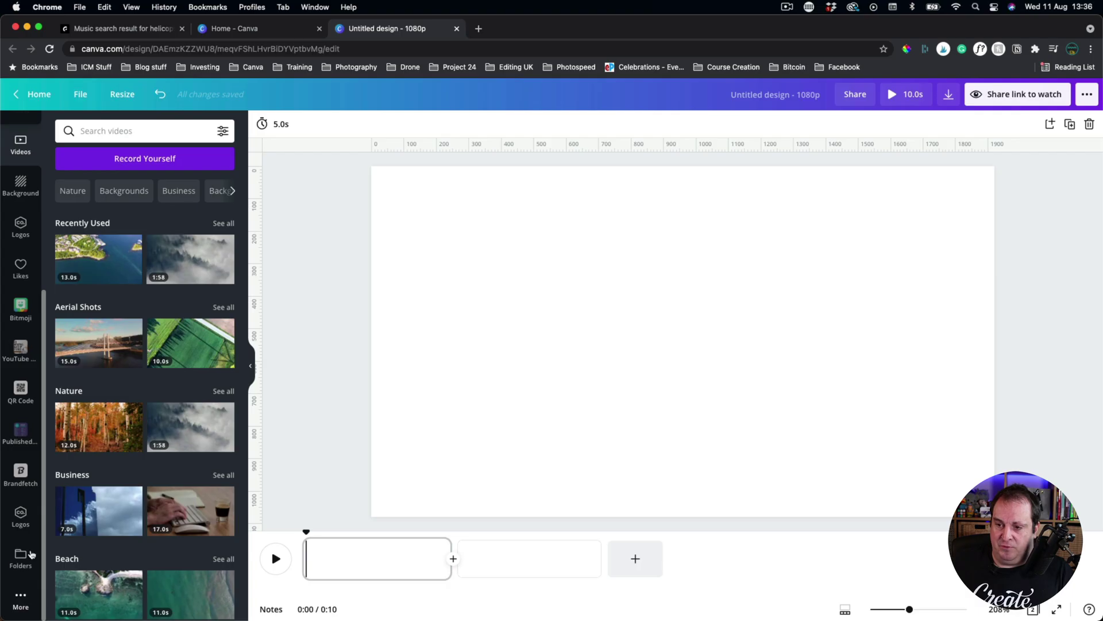
click(23, 601)
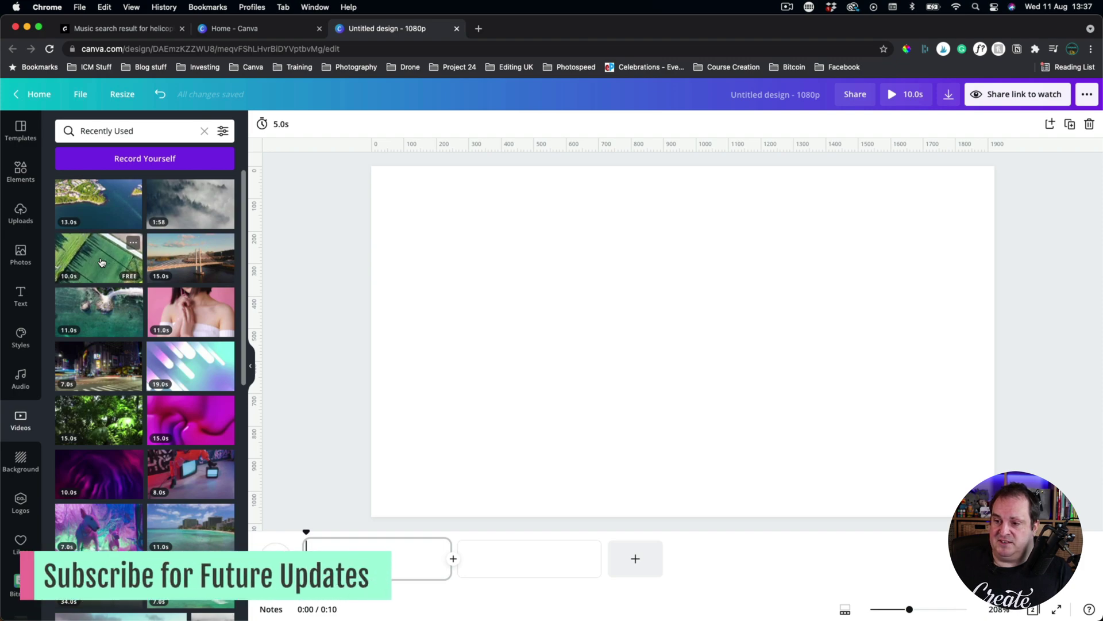
click(101, 263)
right_click(594, 322)
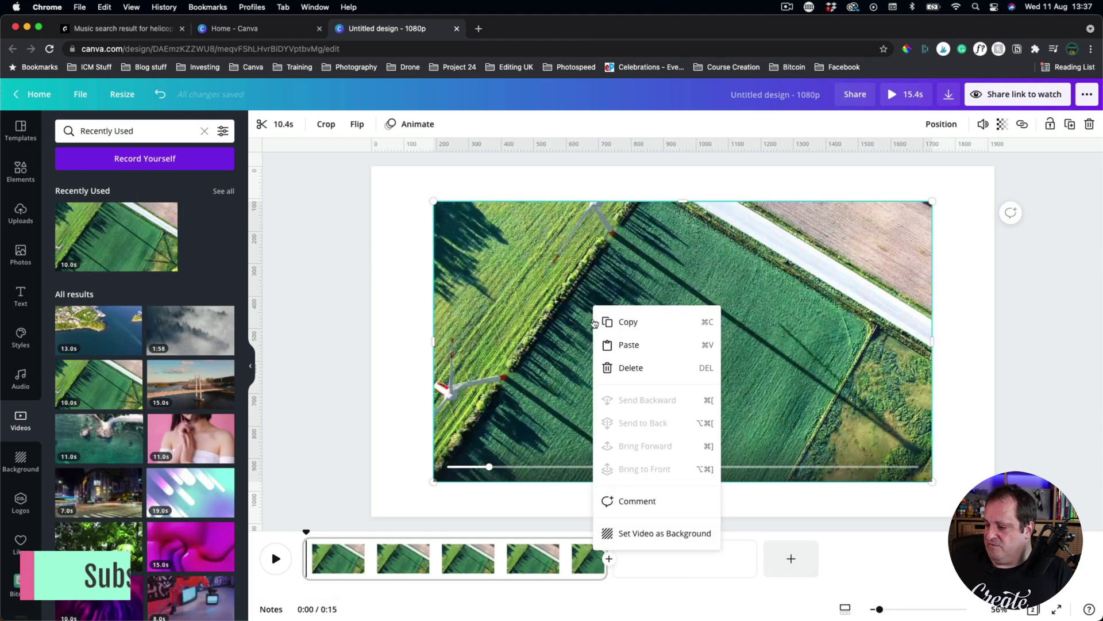
click(621, 533)
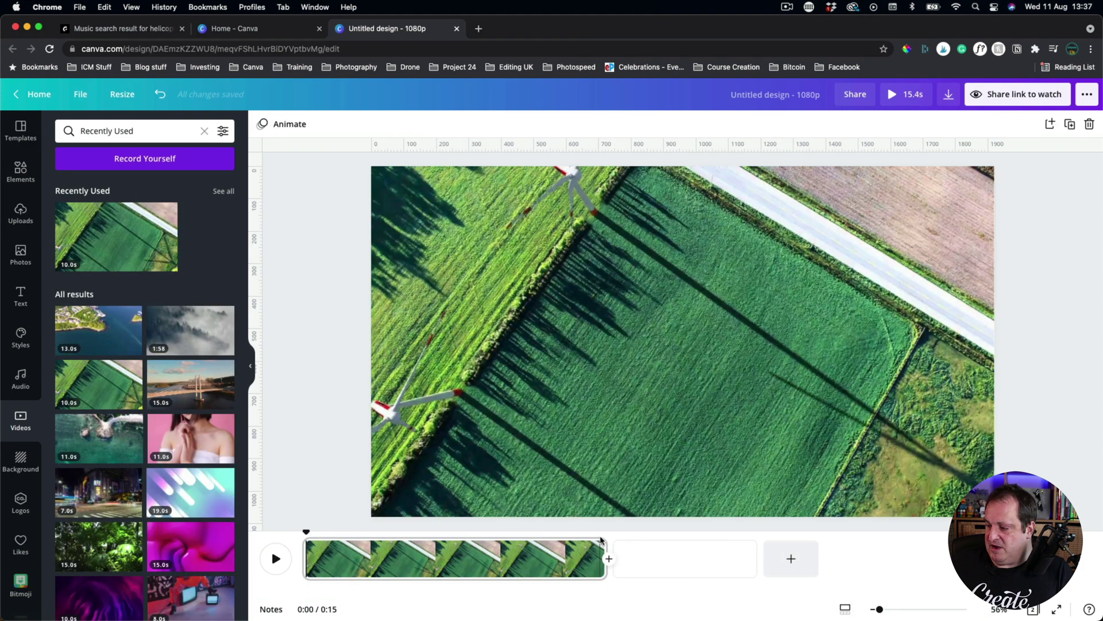
click(644, 558)
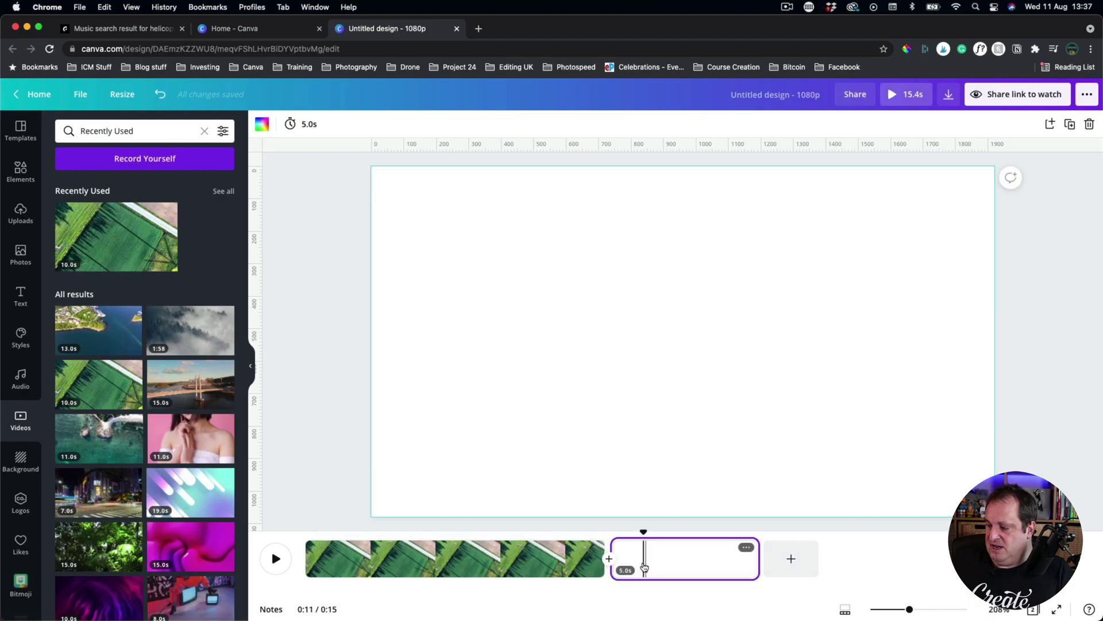
- Set the foggy forest clip as the background of page 2
click(188, 329)
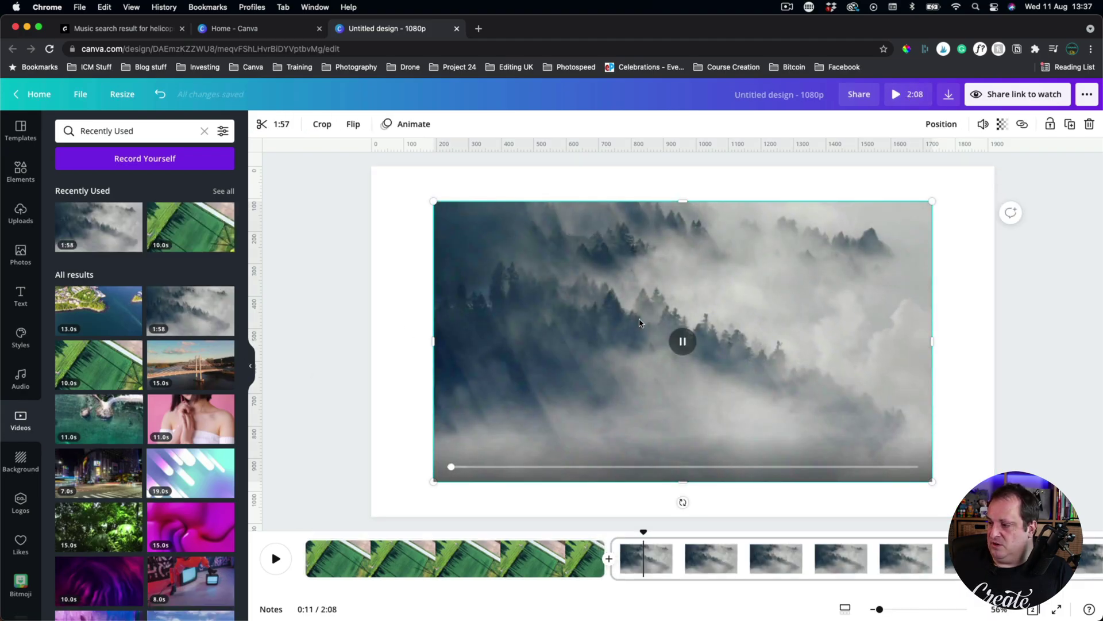
right_click(640, 323)
click(674, 546)
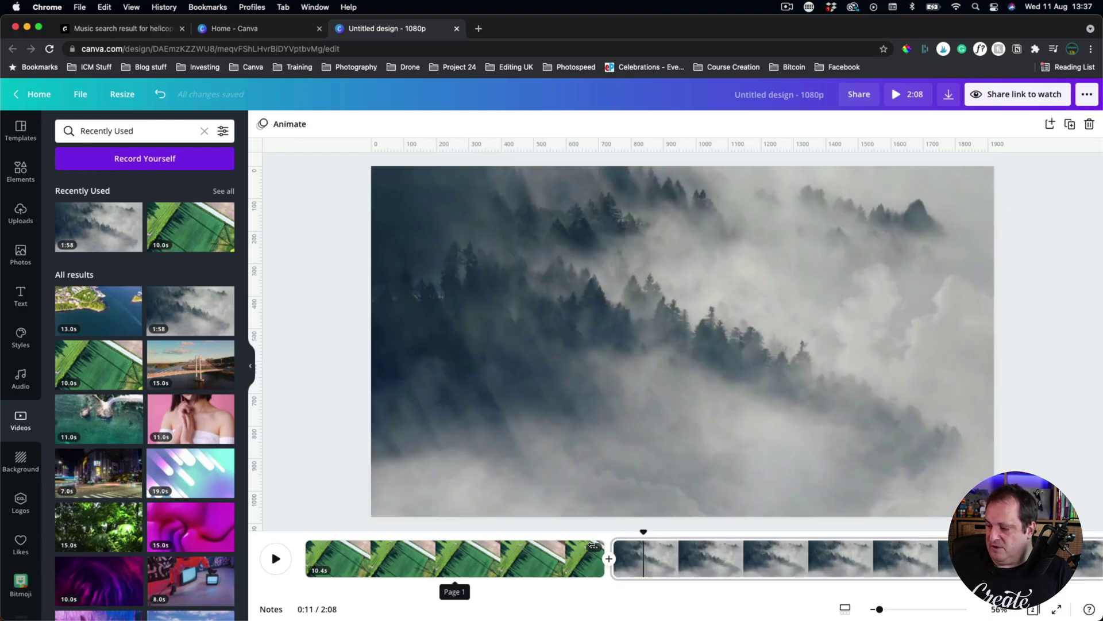
- Trim the green field clip to 3.4 seconds and shorten the fog clip
drag(593, 545, 396, 543)
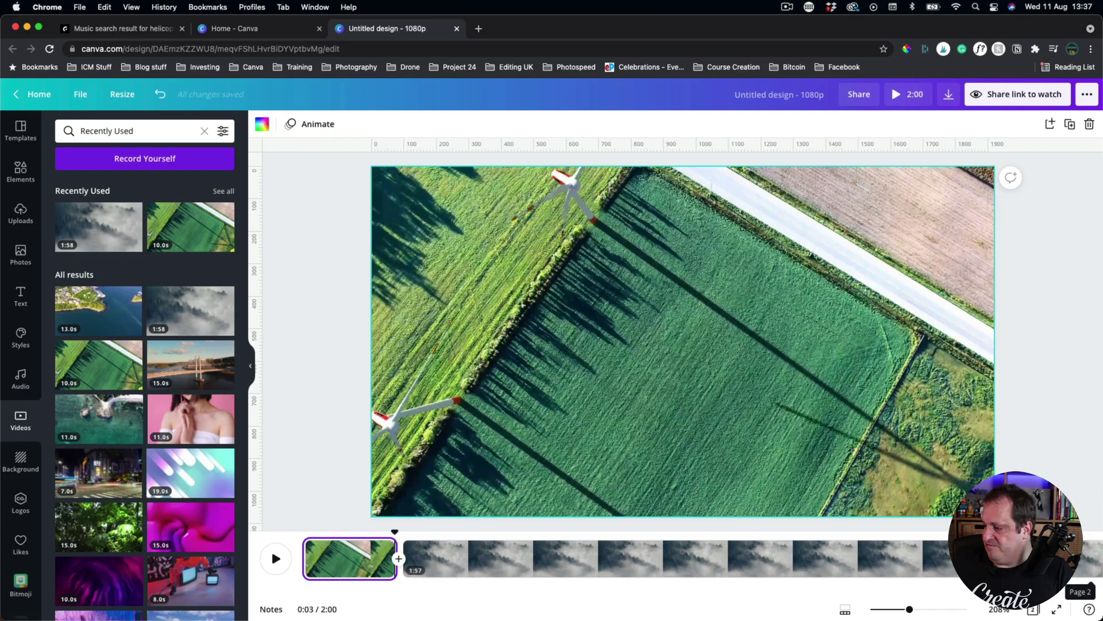
drag(909, 610, 876, 615)
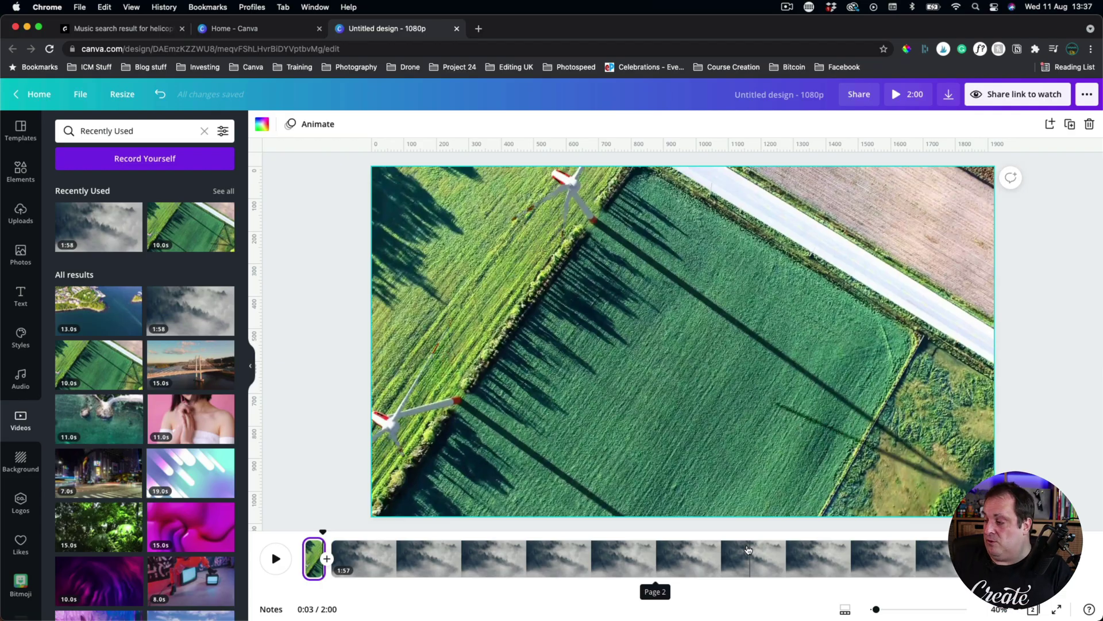
drag(922, 558, 351, 556)
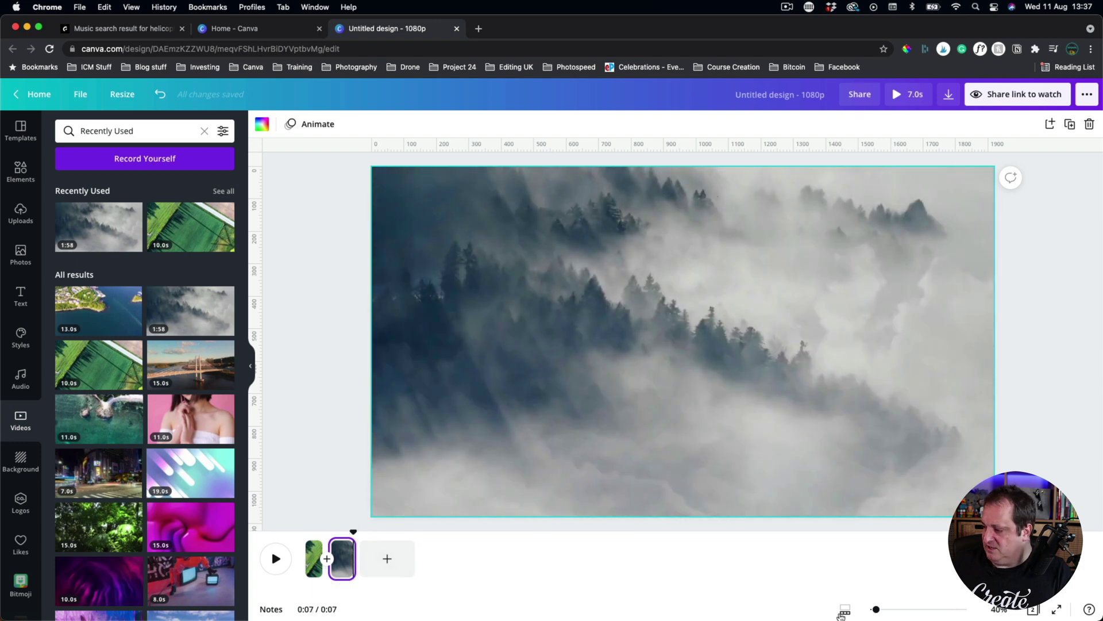
drag(877, 610, 936, 610)
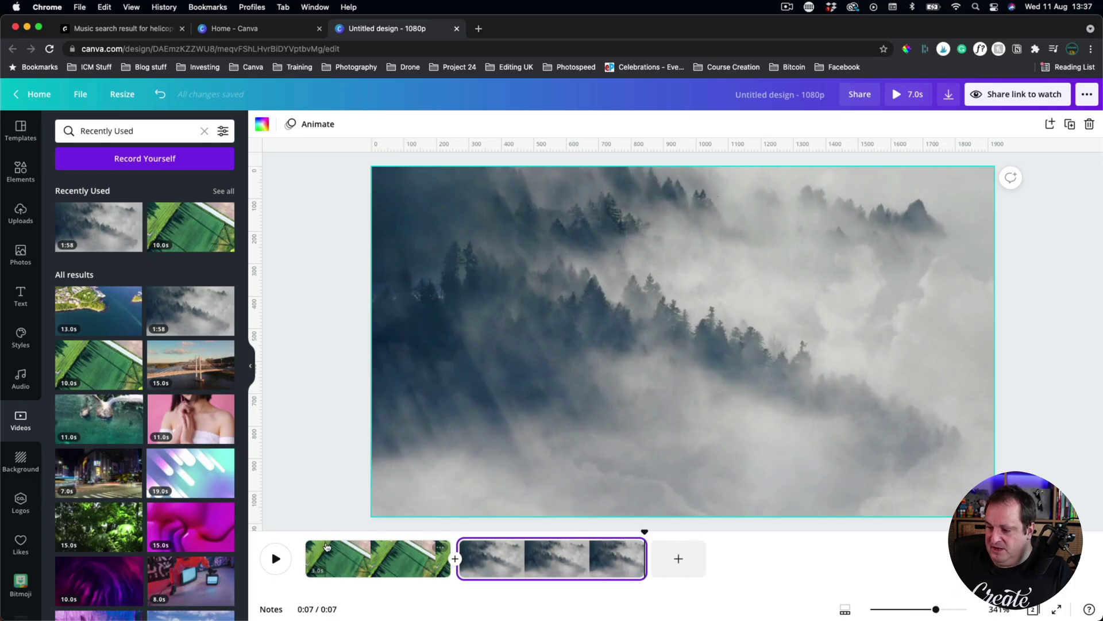
- Apply a Dissolve transition between the field and fog clips and adjust its duration
click(431, 538)
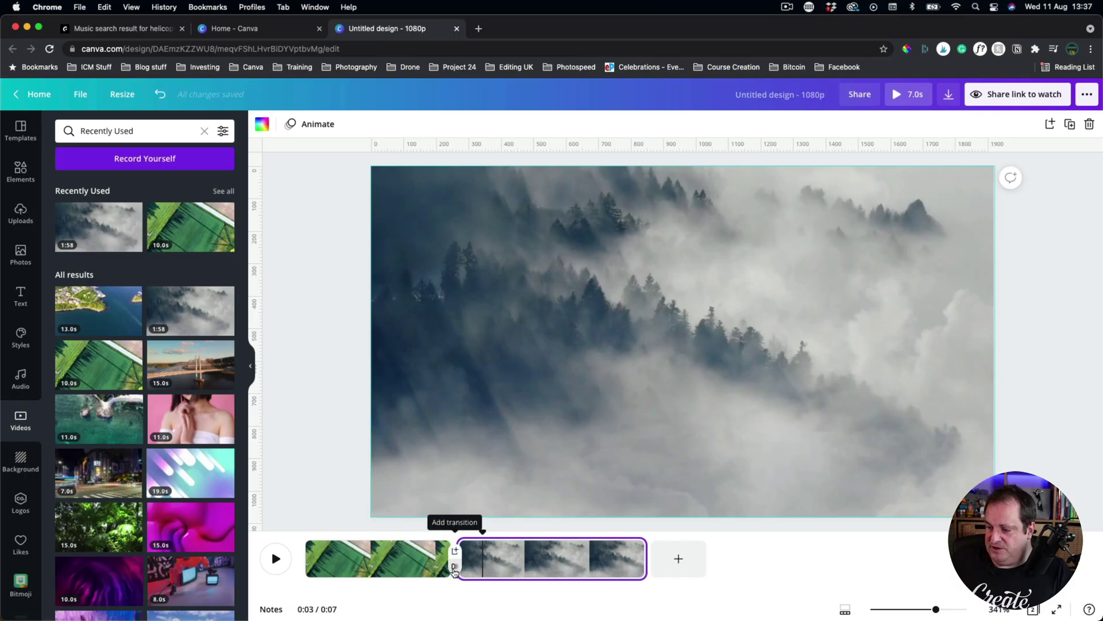
click(454, 569)
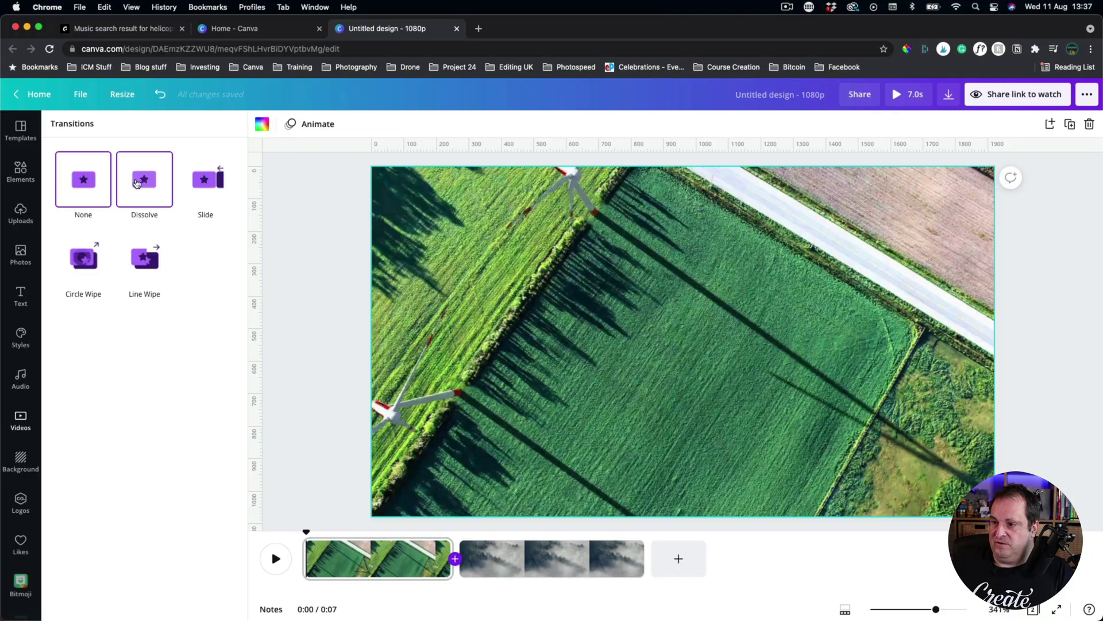
click(136, 183)
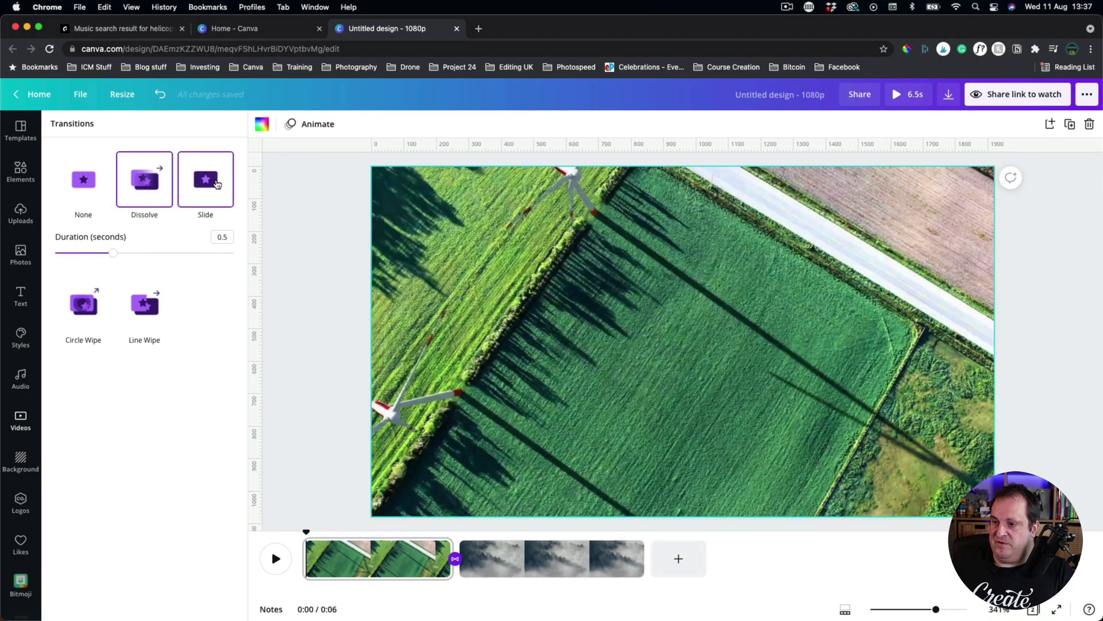
click(218, 184)
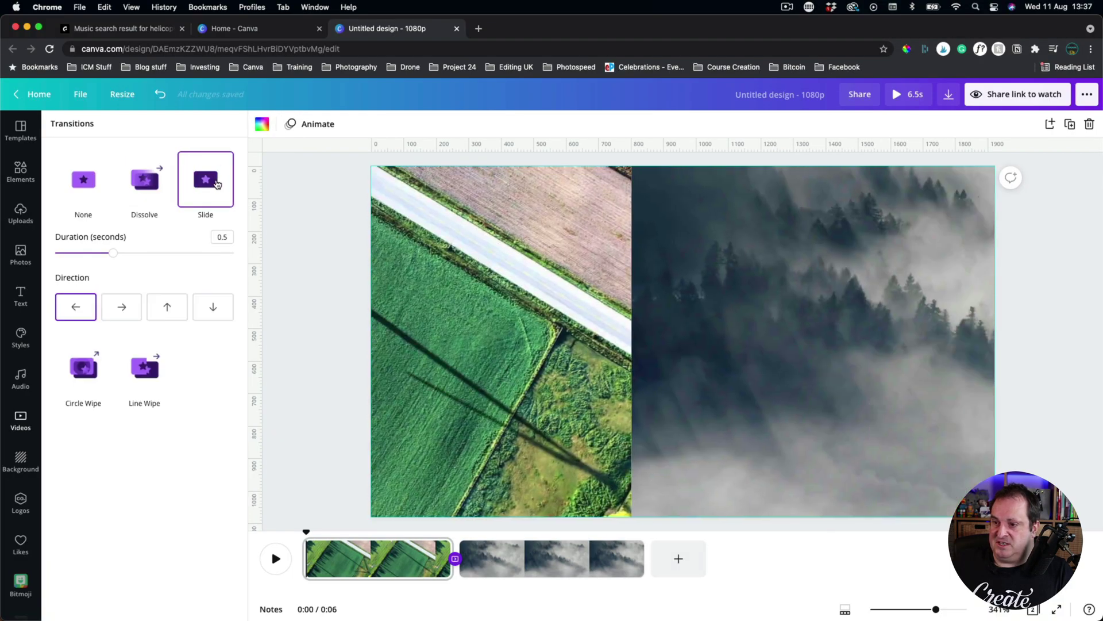
click(138, 193)
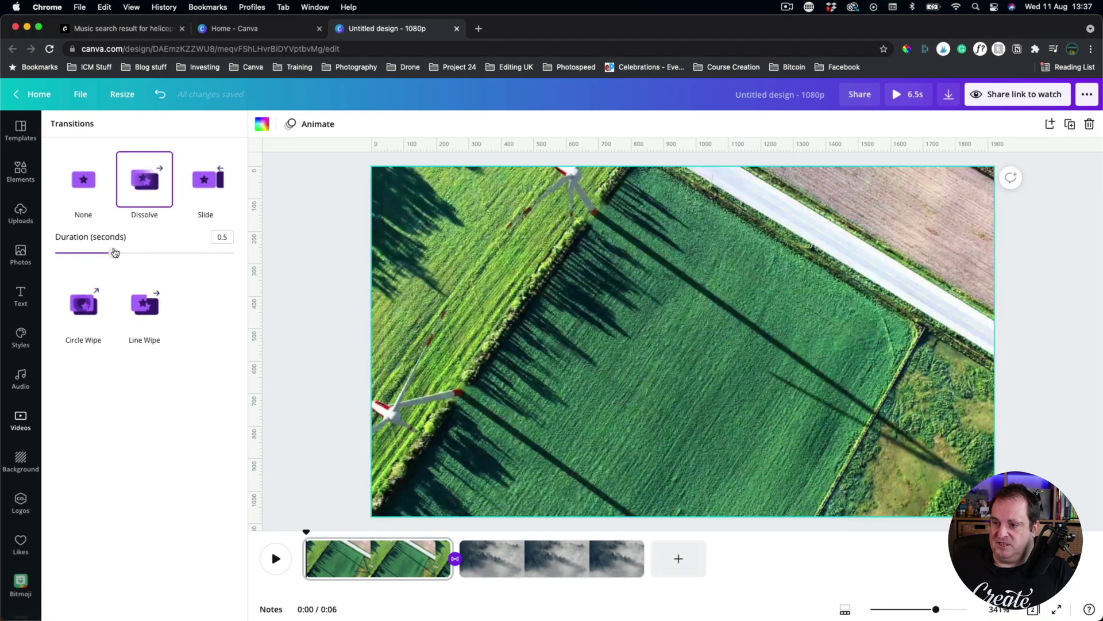
mouse_move(114, 252)
mouse_down()
mouse_move(245, 251)
mouse_move(67, 253)
mouse_move(114, 254)
mouse_up()
- Preview Slide (right, up, down) and Circle Wipe (outward, inward) transitions
click(206, 180)
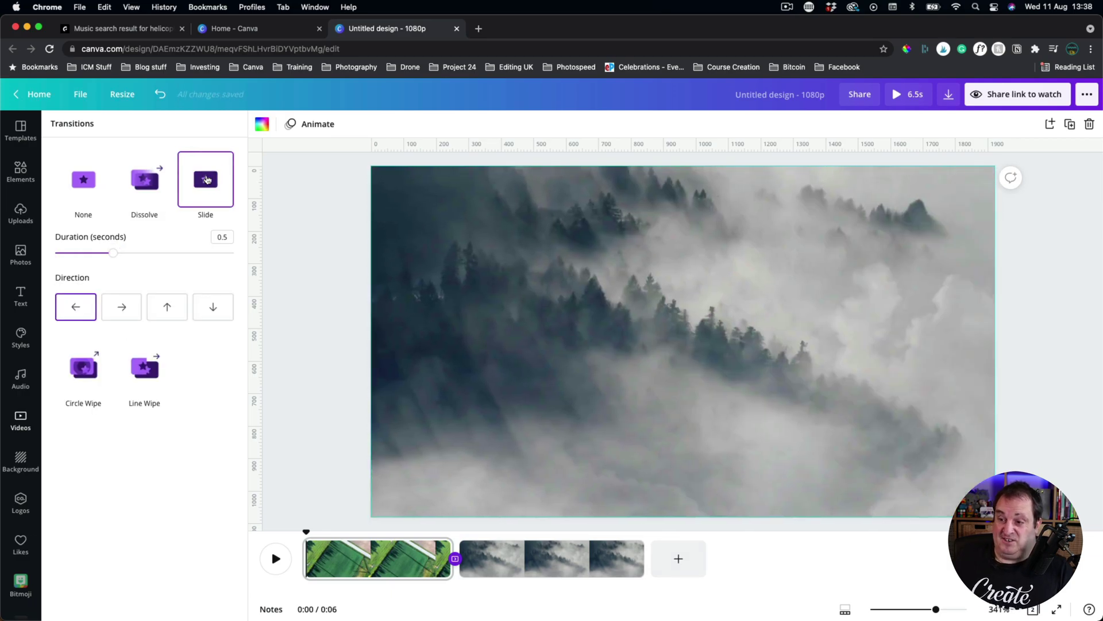
click(119, 308)
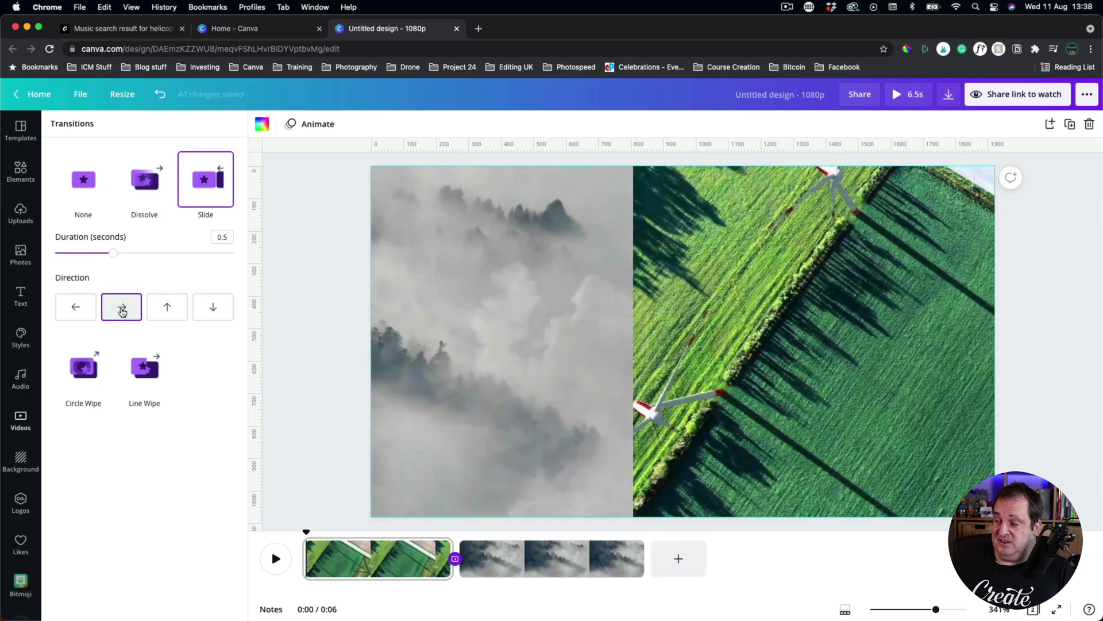
click(163, 310)
click(212, 310)
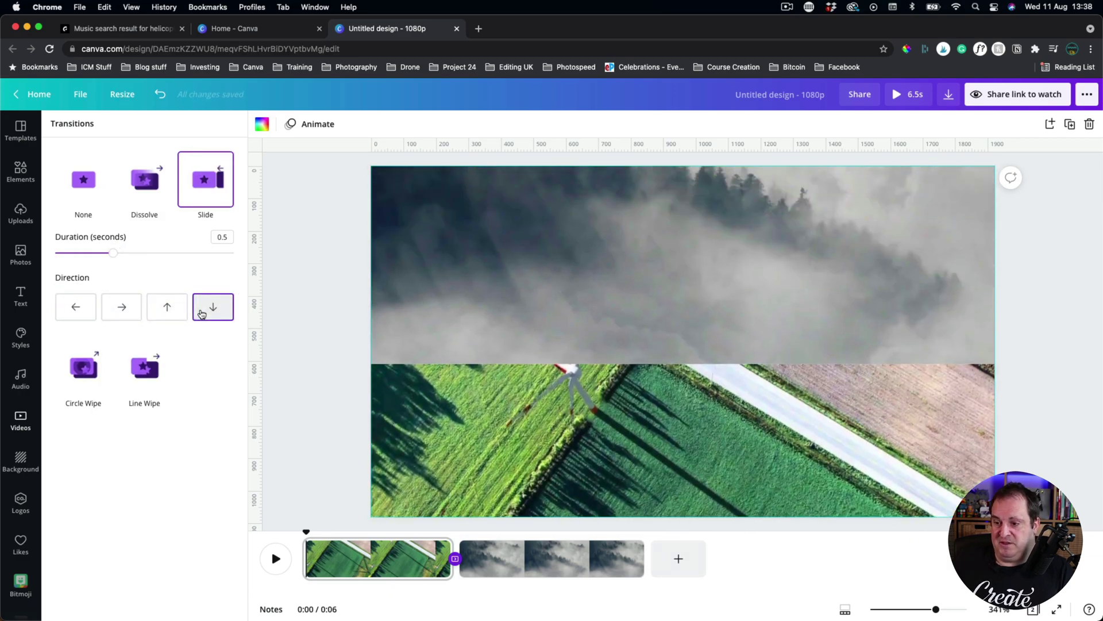
click(81, 384)
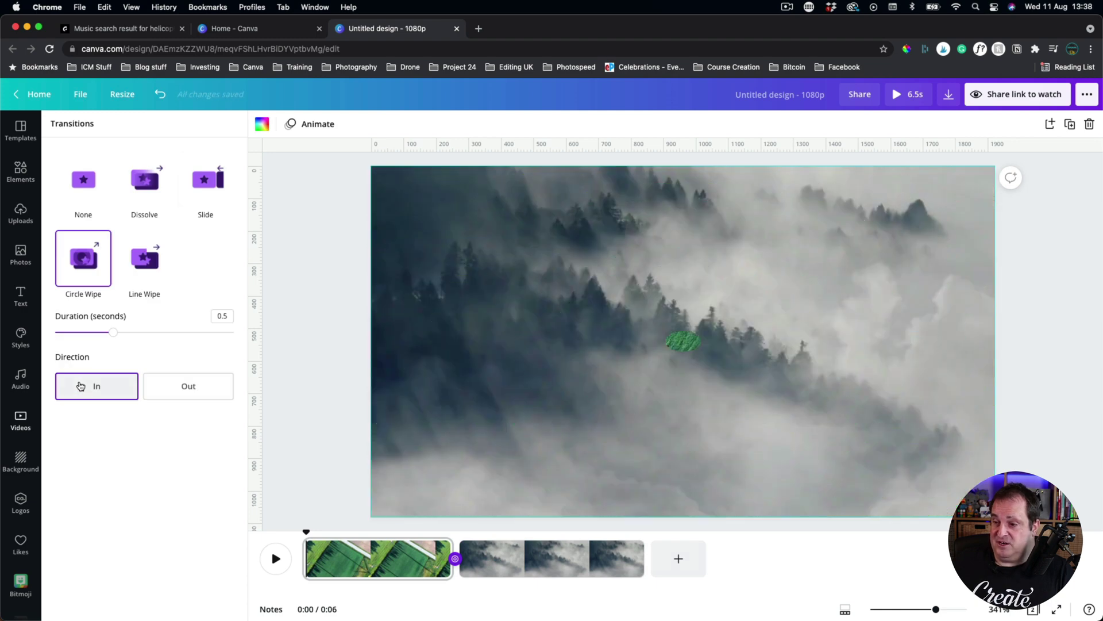
click(187, 389)
click(97, 388)
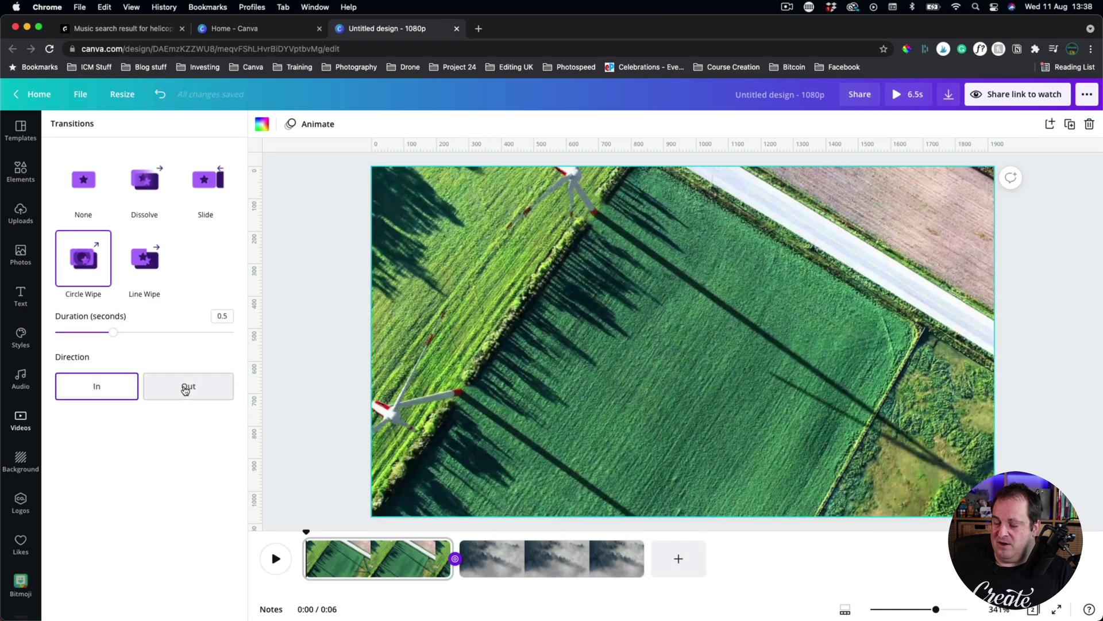
- Try Line Wipe rightward, upward and downward, then settle back on Dissolve
click(139, 270)
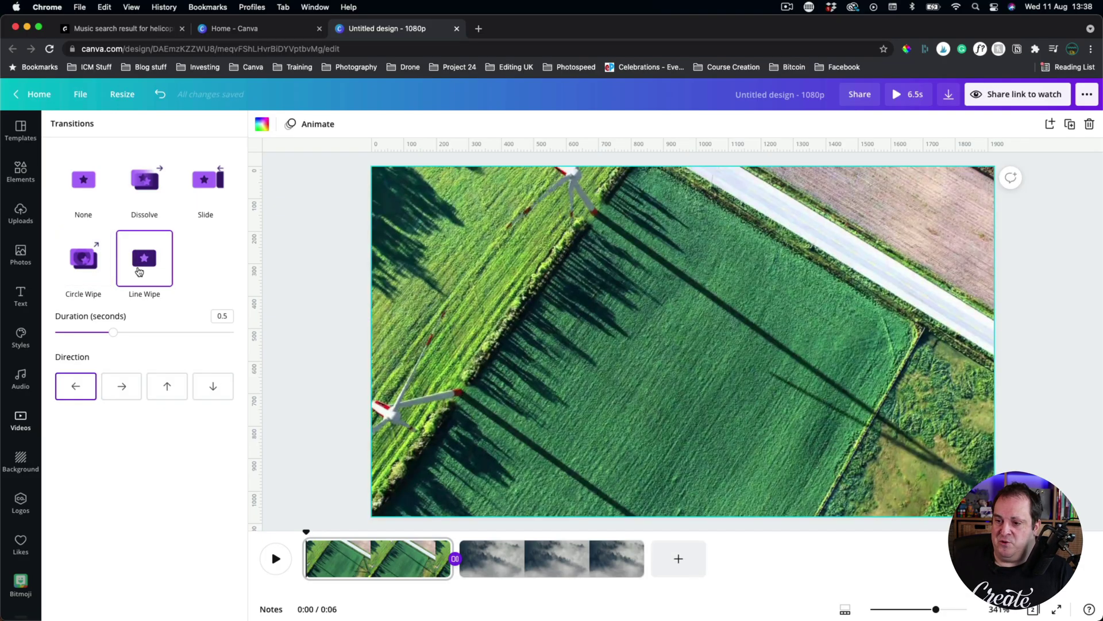
click(122, 386)
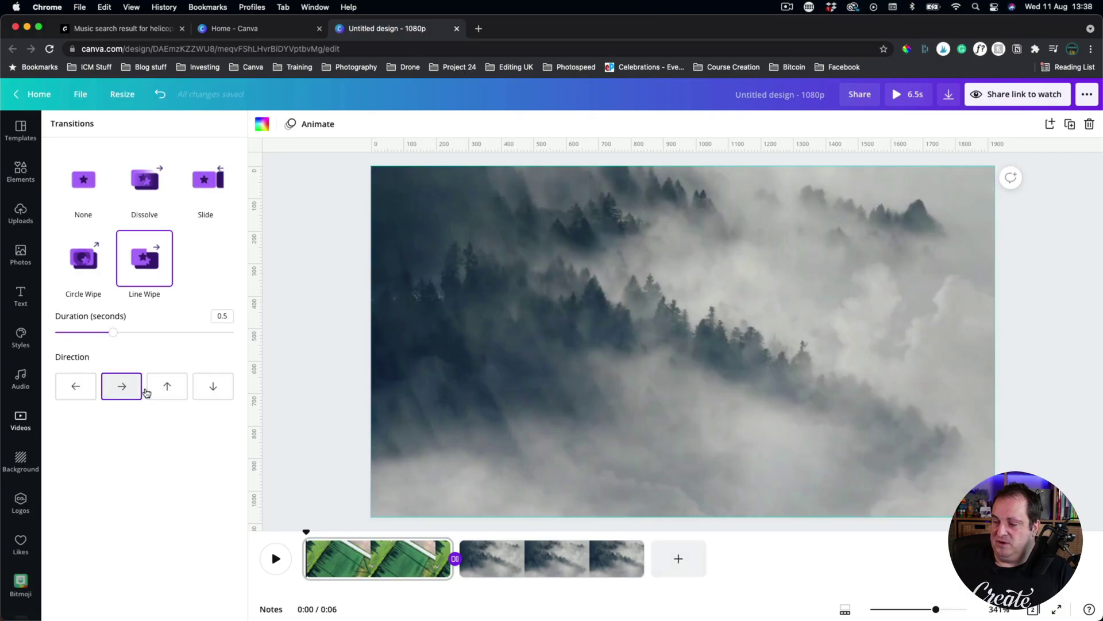
click(164, 387)
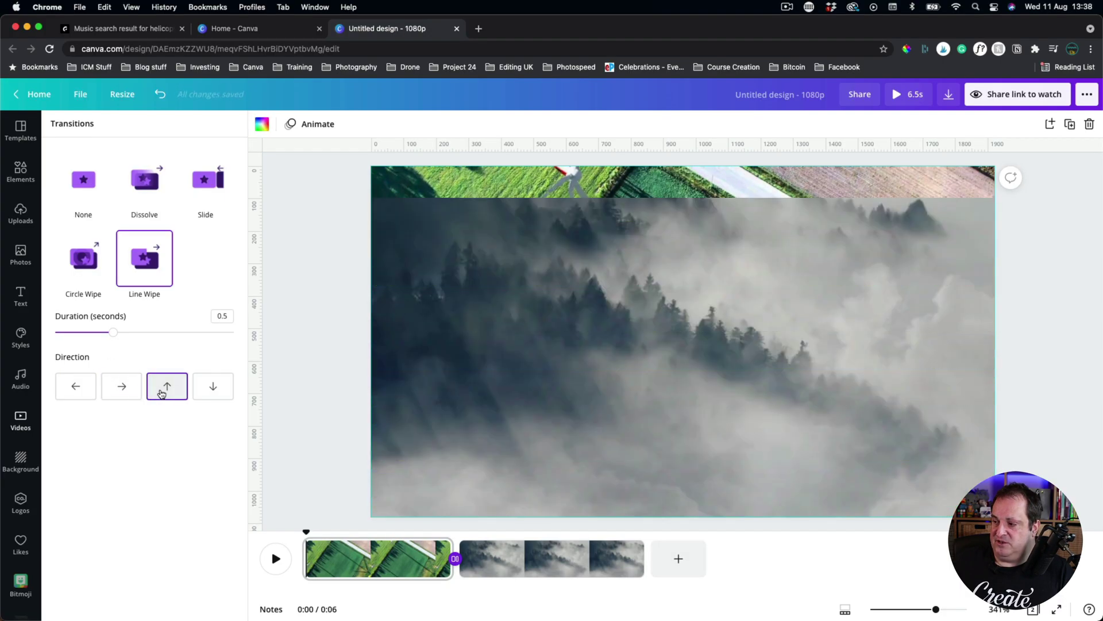
click(205, 391)
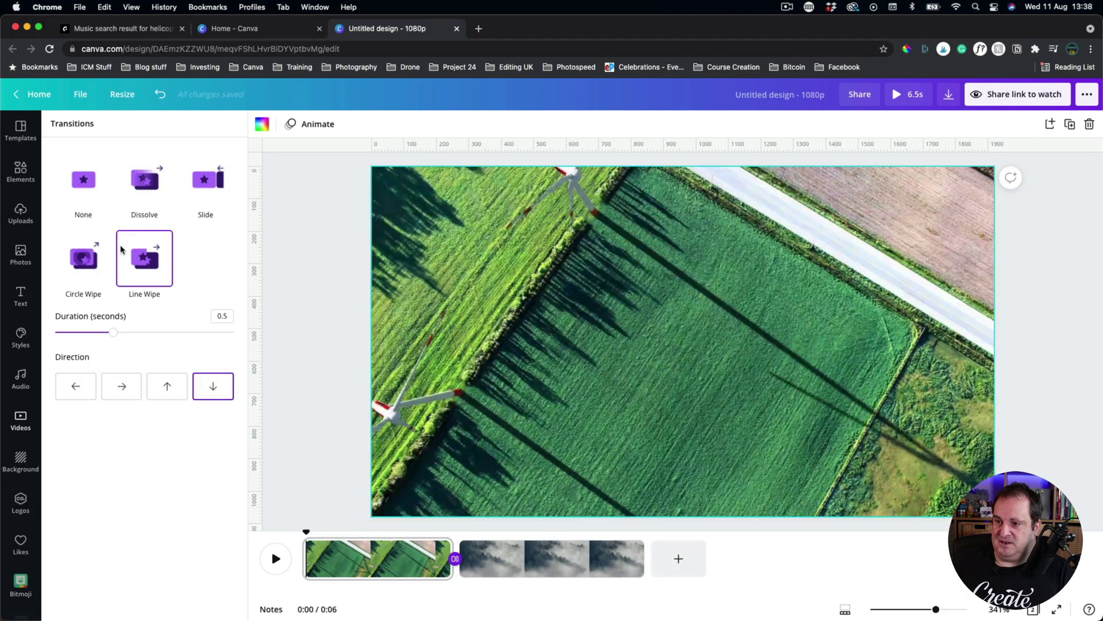
click(142, 196)
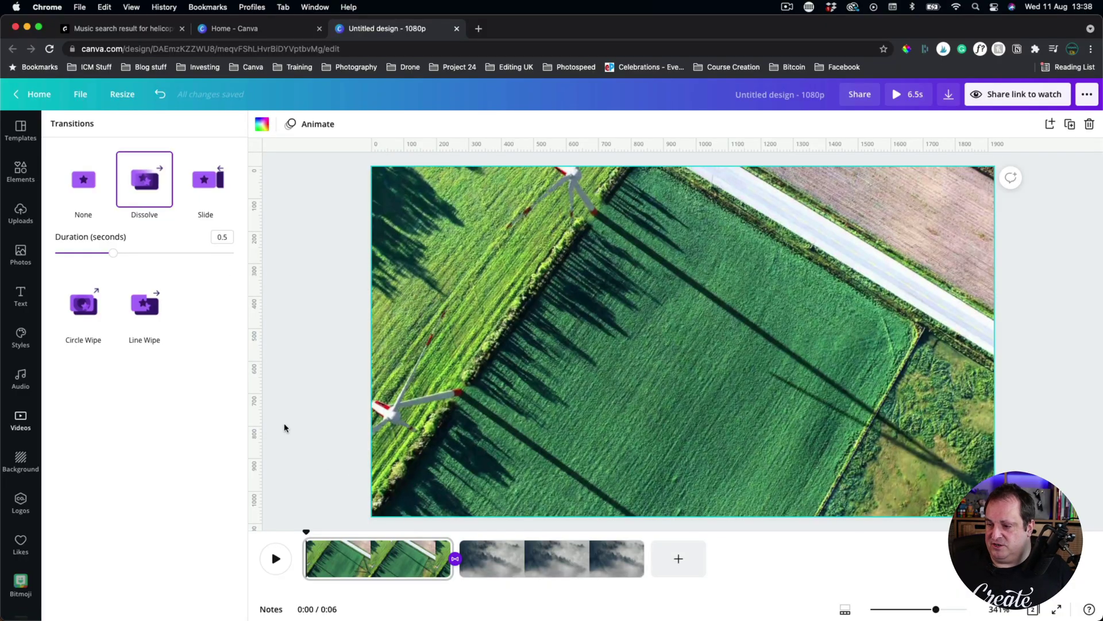
click(329, 424)
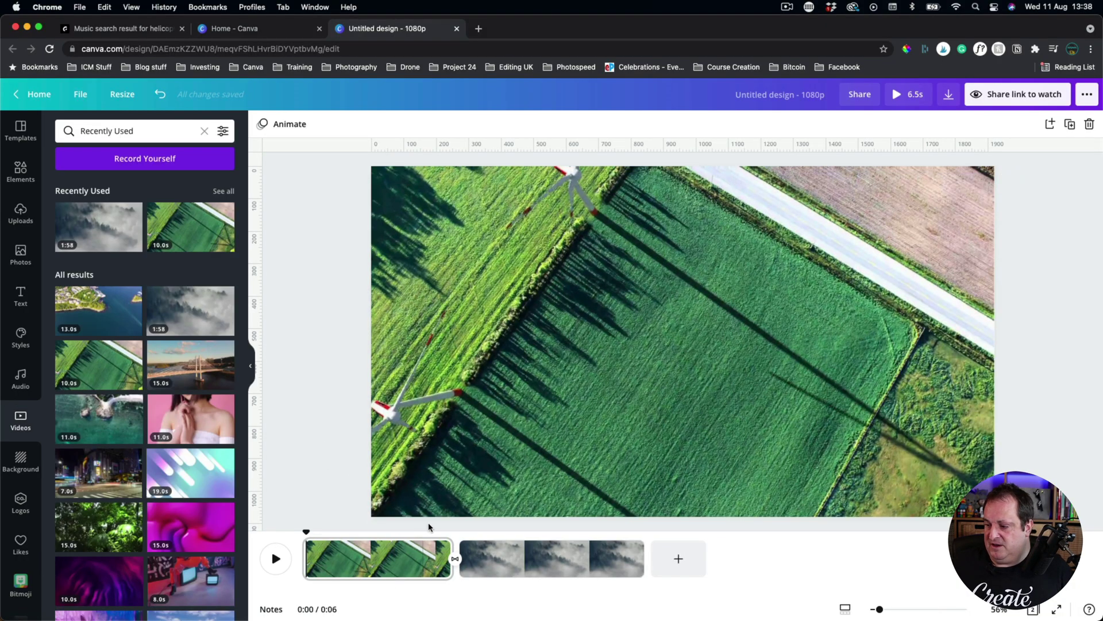
click(435, 540)
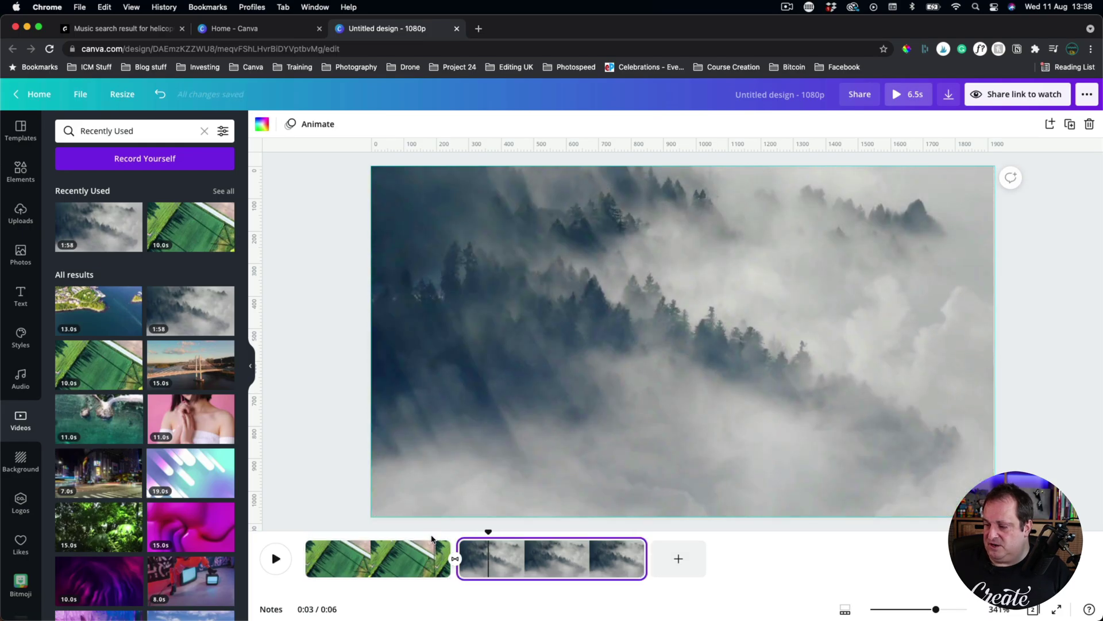
click(432, 543)
key(space)
key(space)
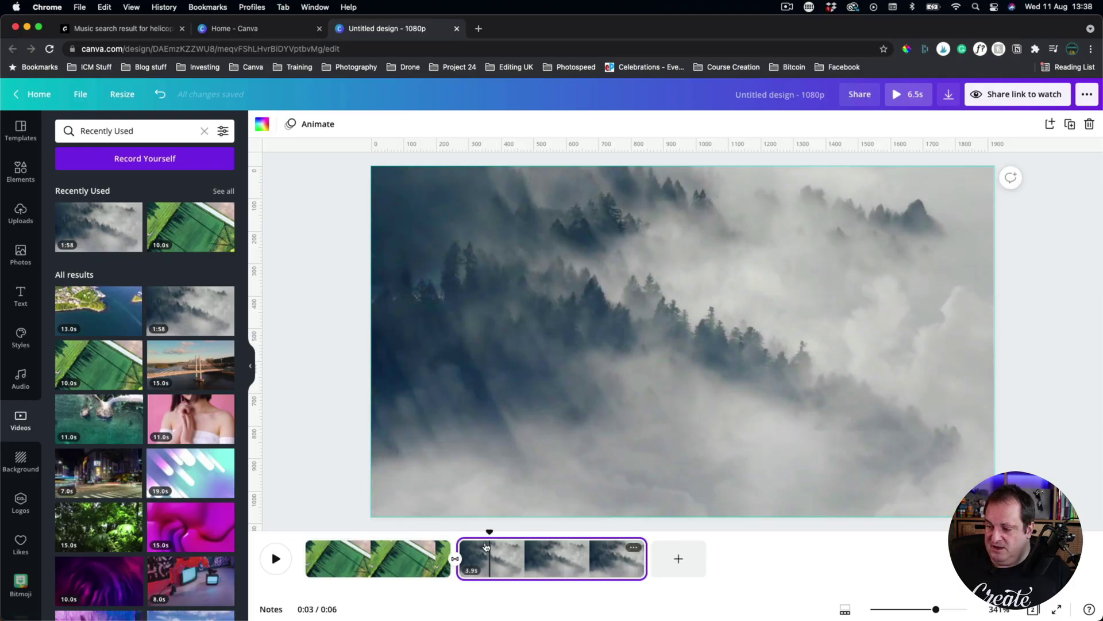
click(458, 568)
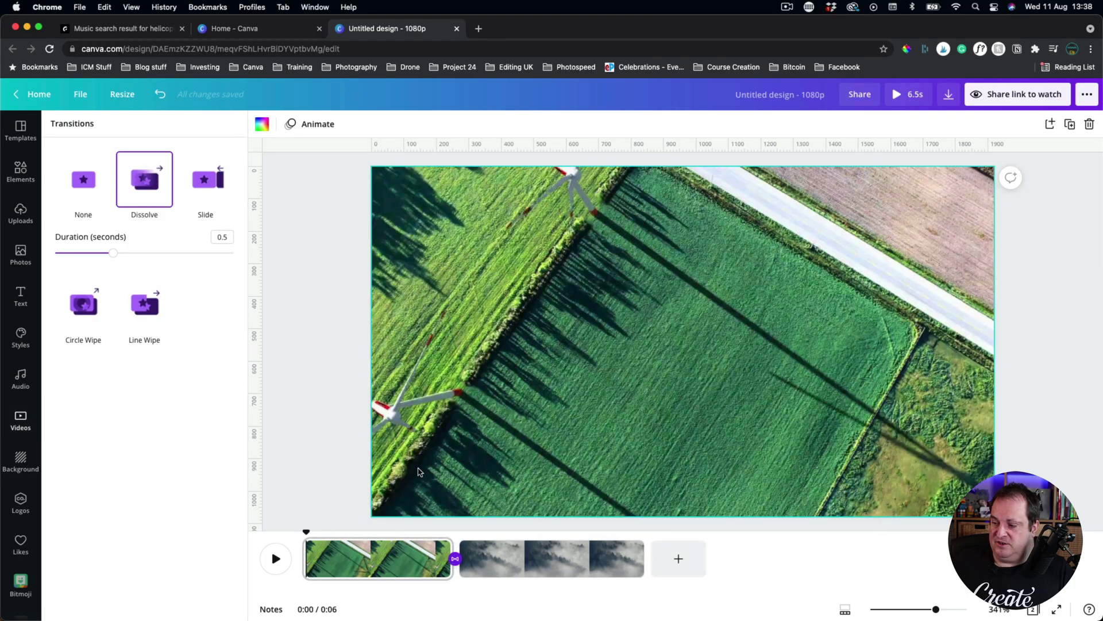
click(310, 470)
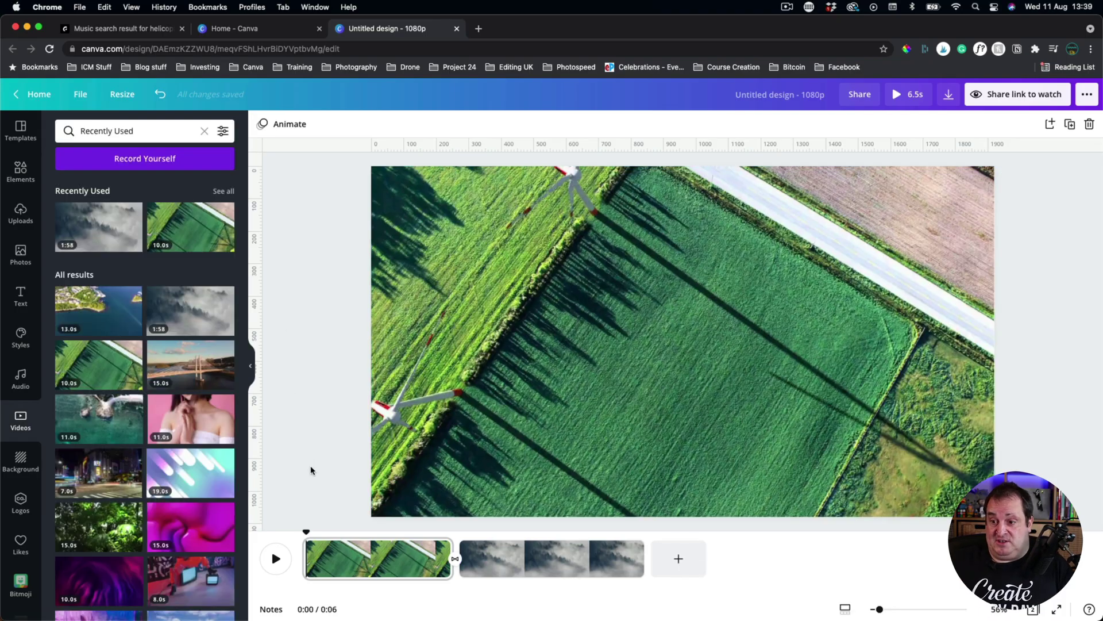
- Add The Winner as background music and lower its volume to 30
click(18, 381)
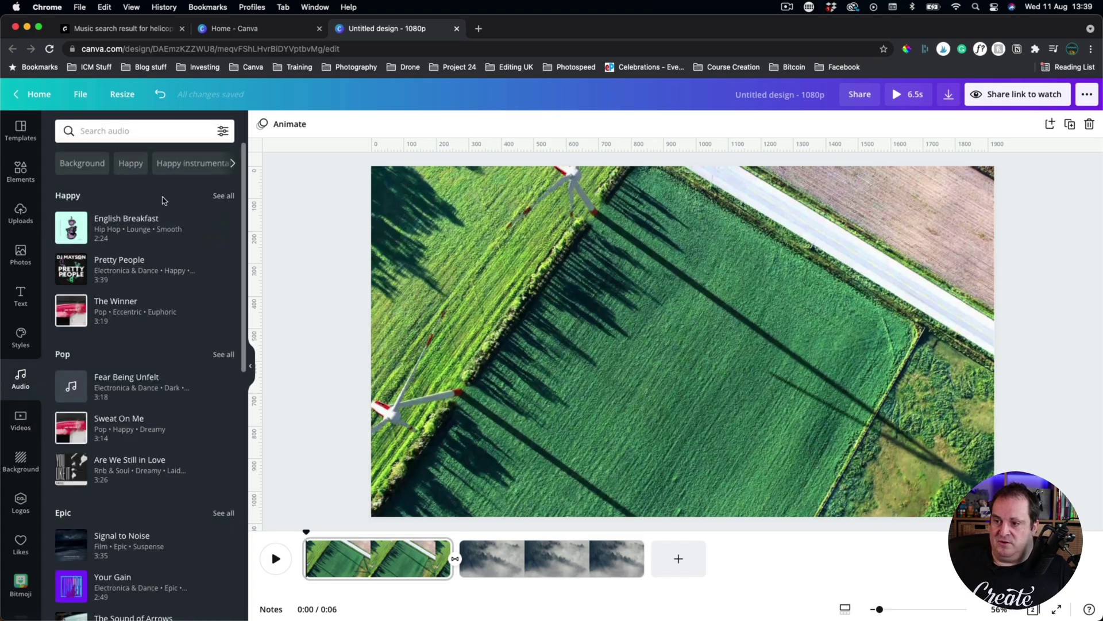
click(20, 212)
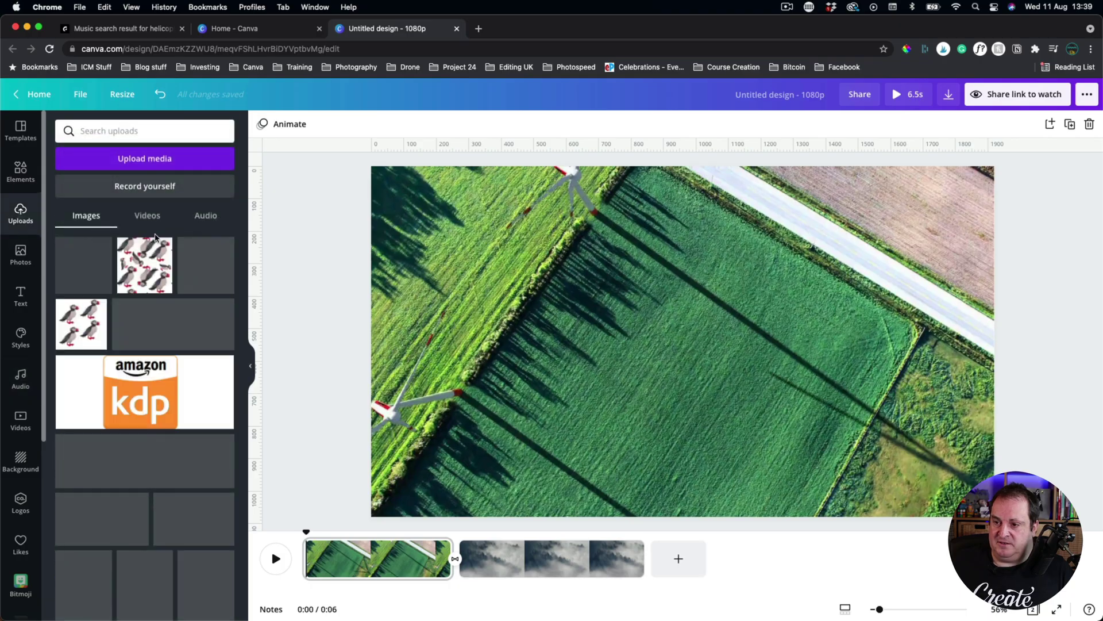
click(205, 216)
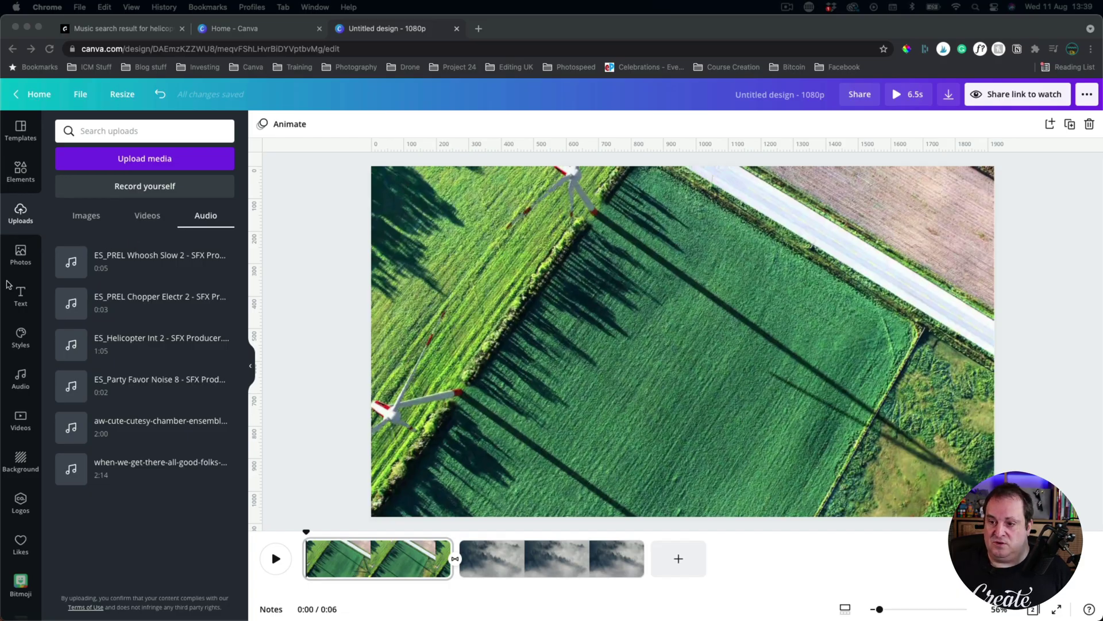
click(21, 378)
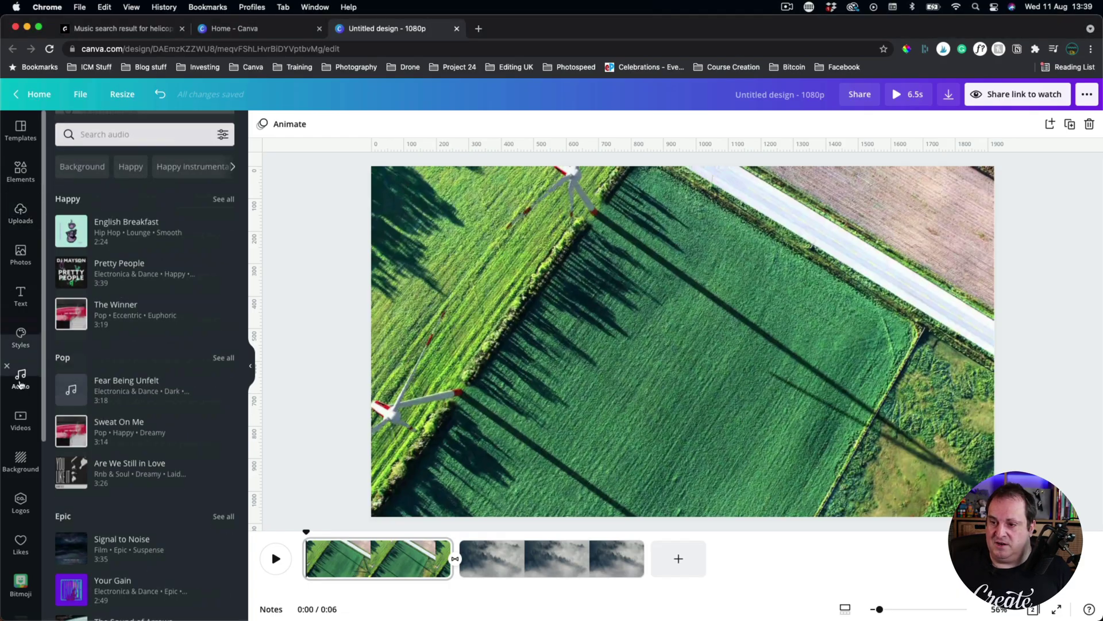
click(122, 311)
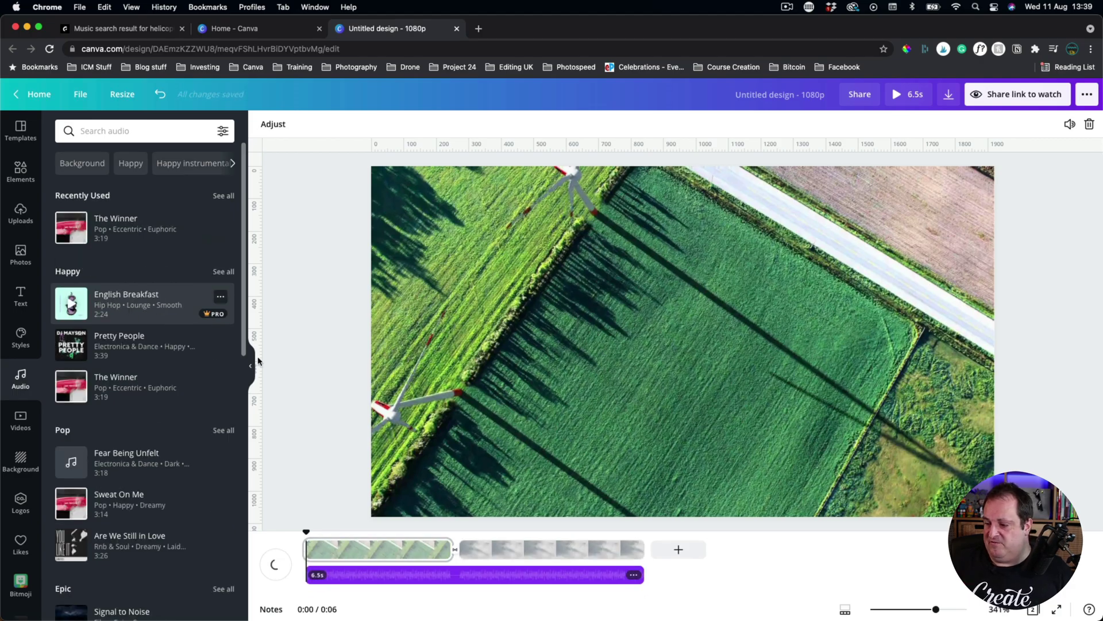
click(1076, 125)
drag(990, 154, 954, 154)
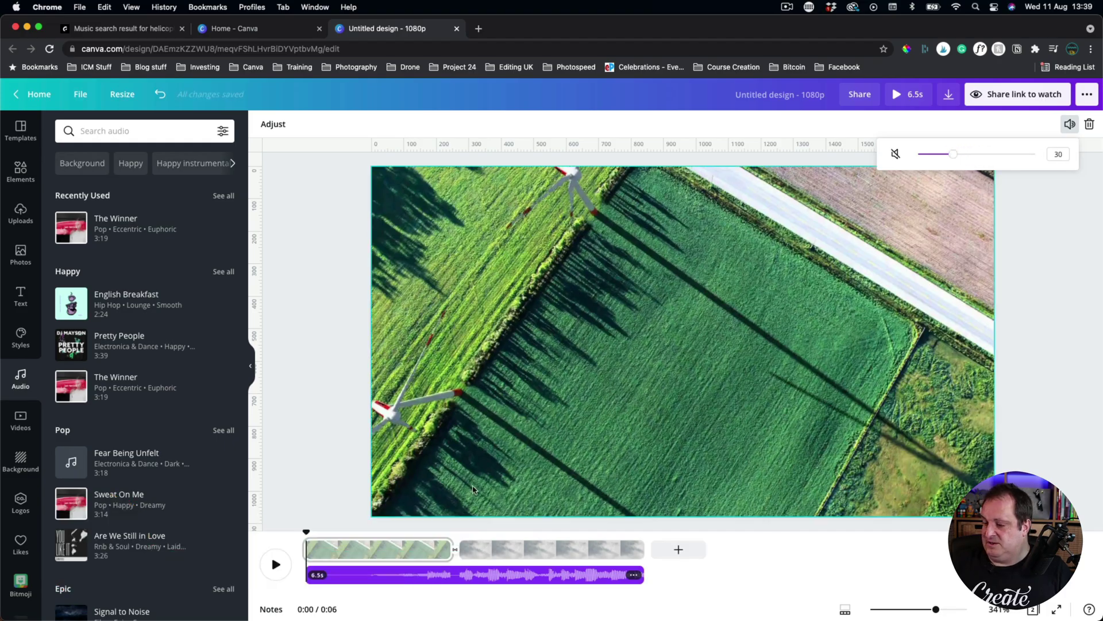
- Play the video with the music, then append a blank page after the fog clip
click(405, 533)
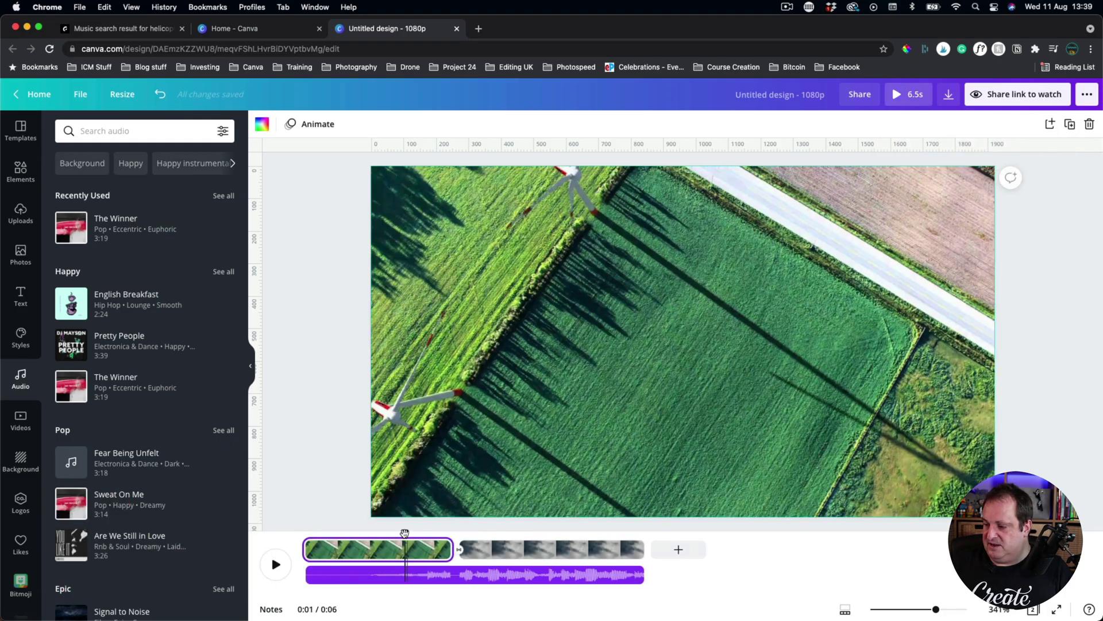
key(space)
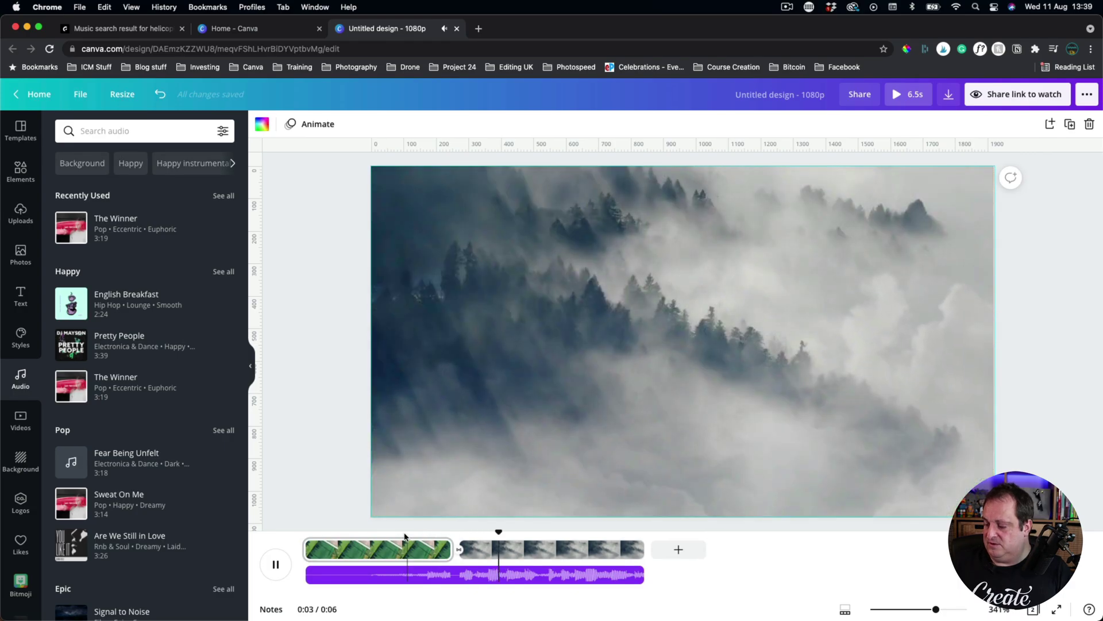
click(570, 549)
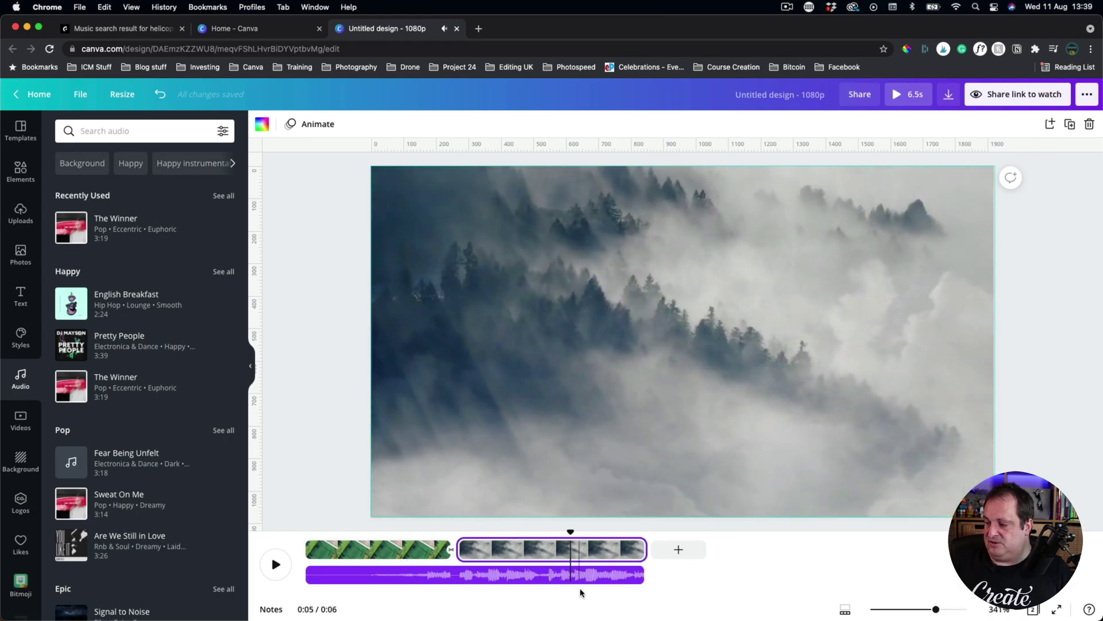
click(678, 549)
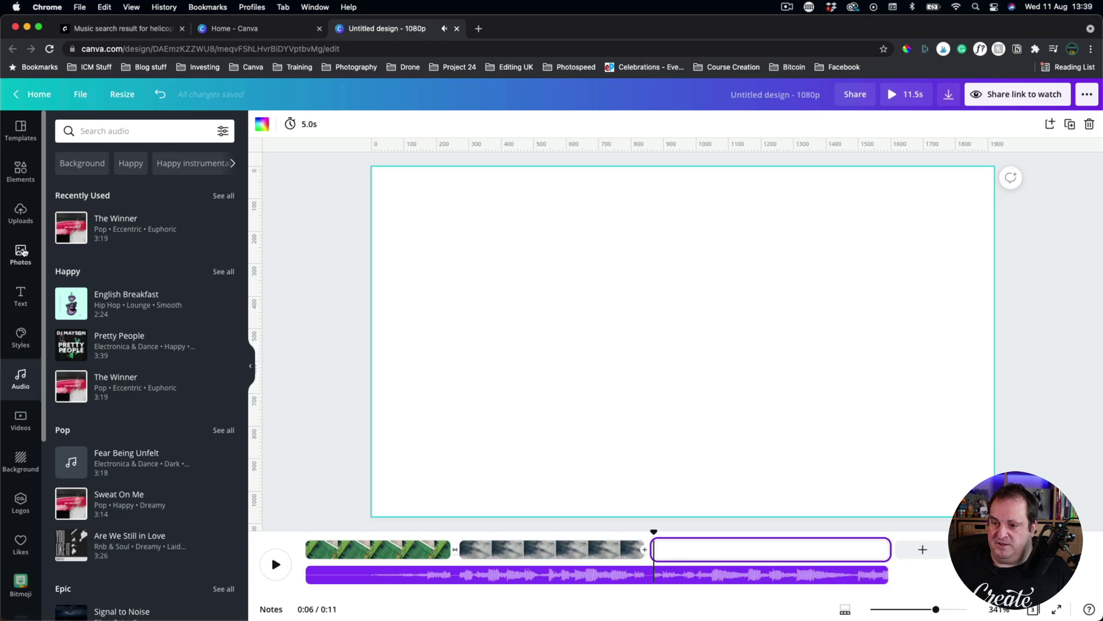
- Set the island aerial clip as page 3's background and trim its end
click(22, 432)
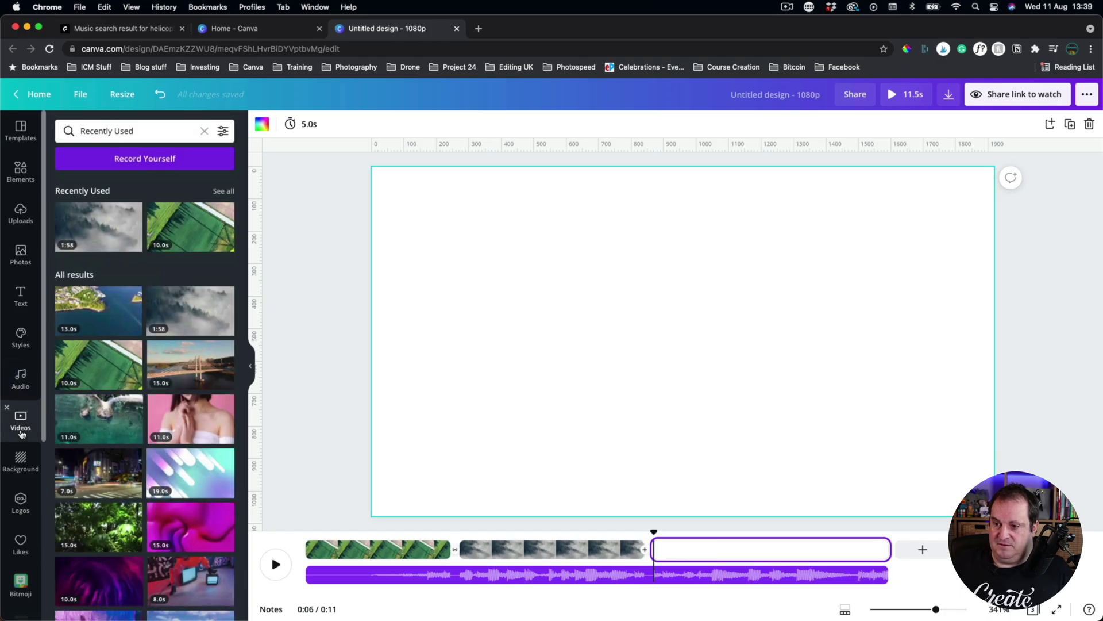
click(102, 297)
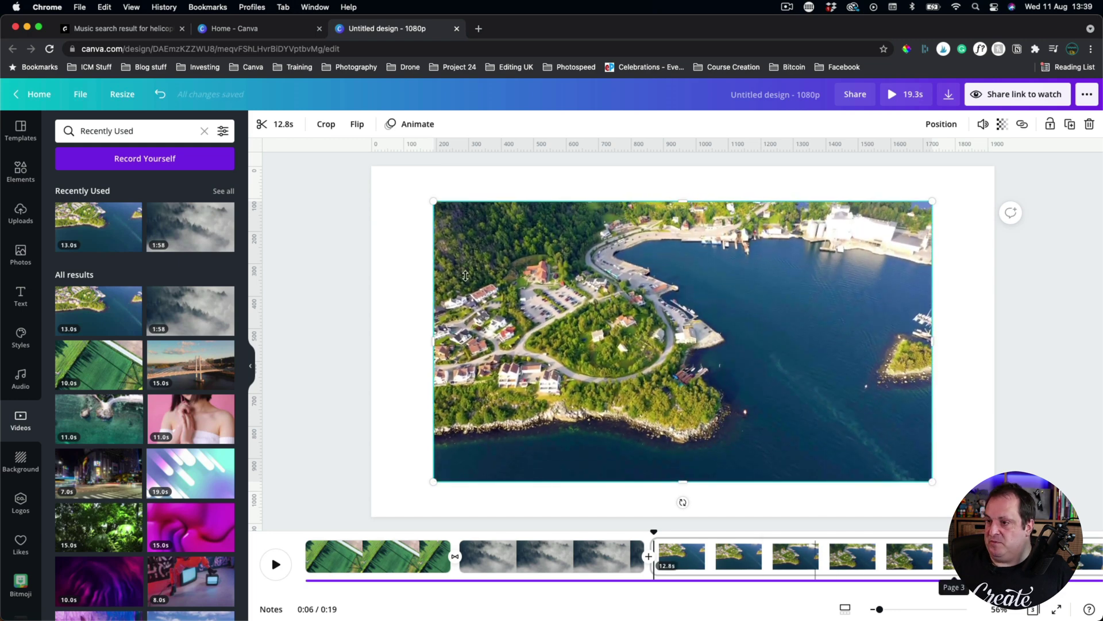
right_click(537, 264)
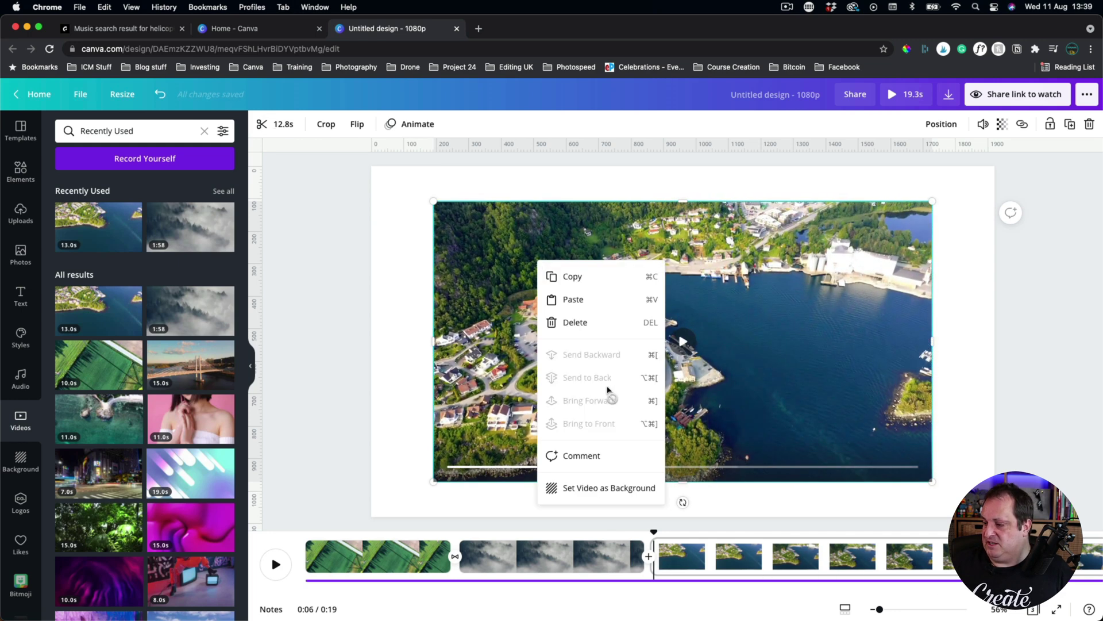
click(592, 488)
click(530, 253)
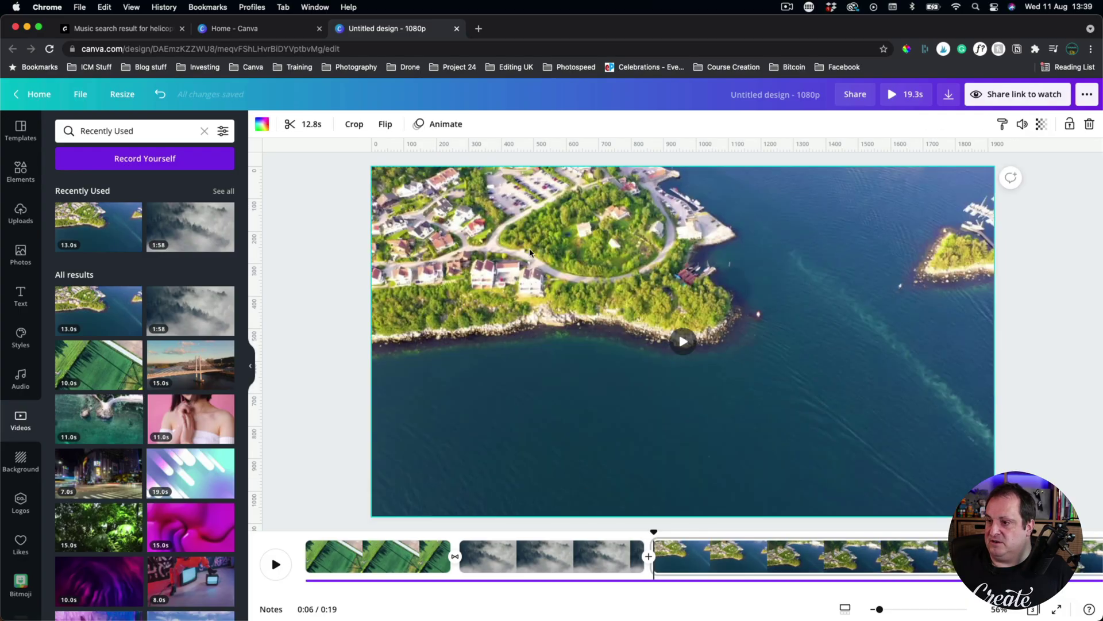
click(300, 123)
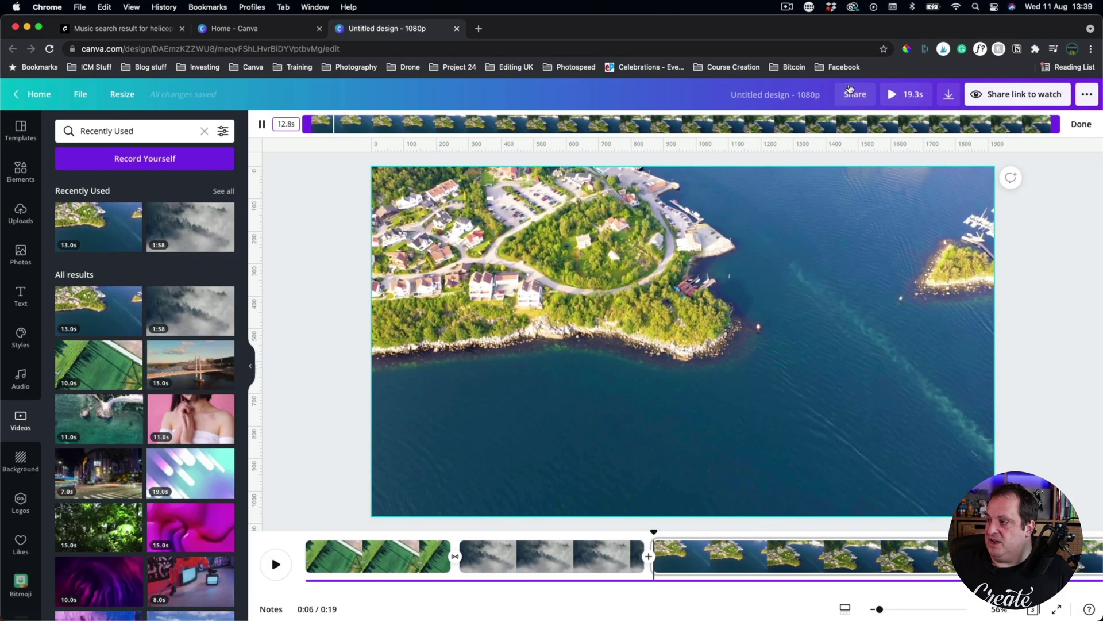
drag(1057, 118, 548, 134)
click(332, 323)
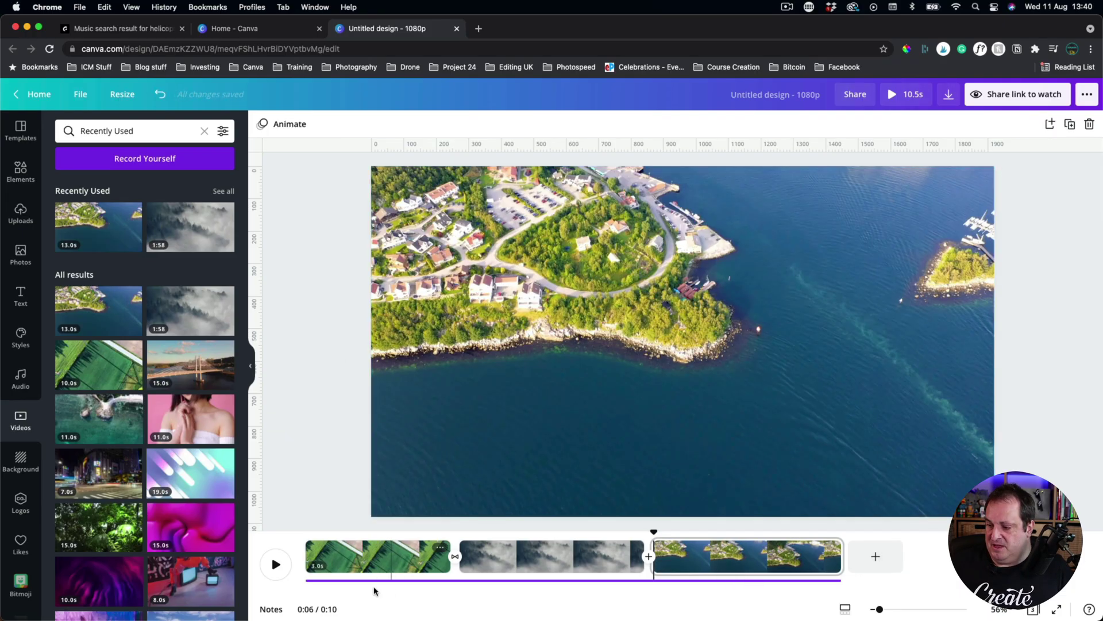
- Preview the video, then switch to the Epidemic Sound helicopter results
key(space)
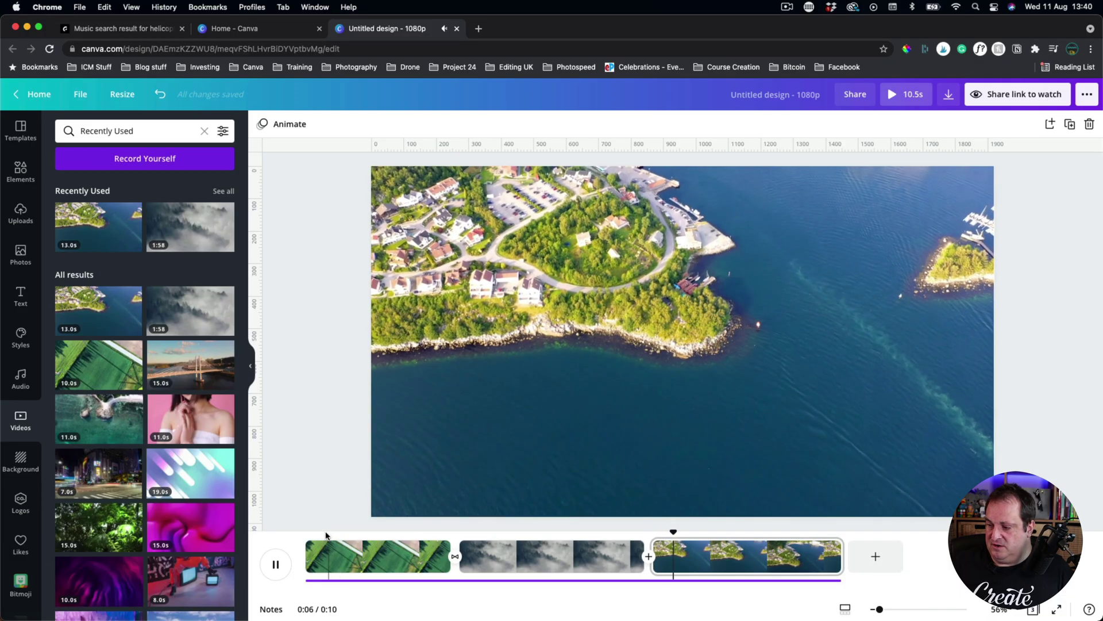
click(371, 543)
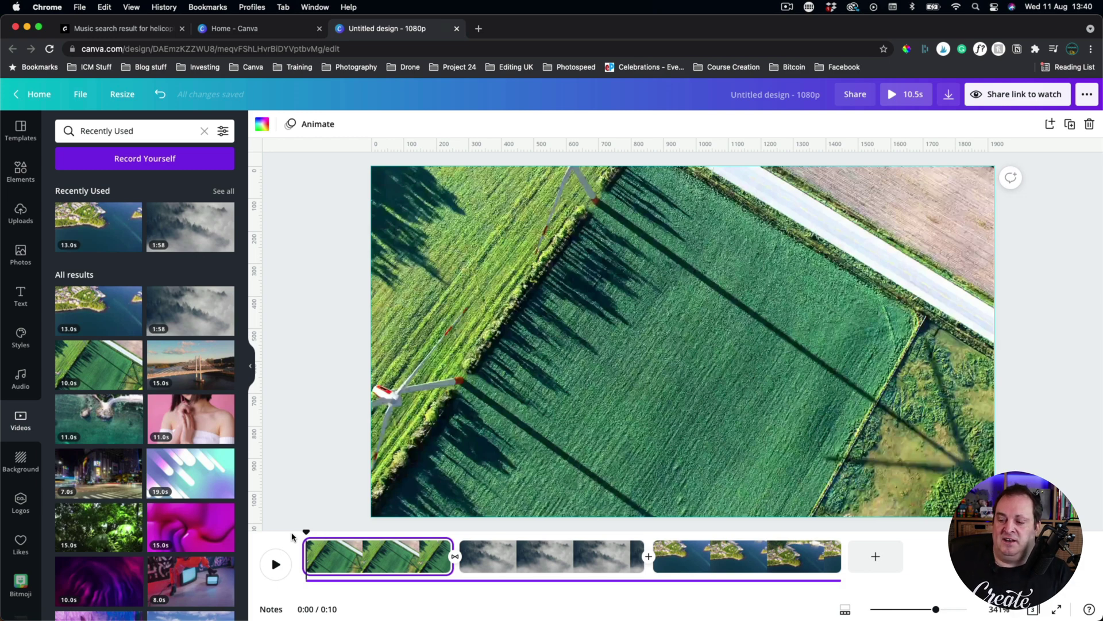
click(137, 32)
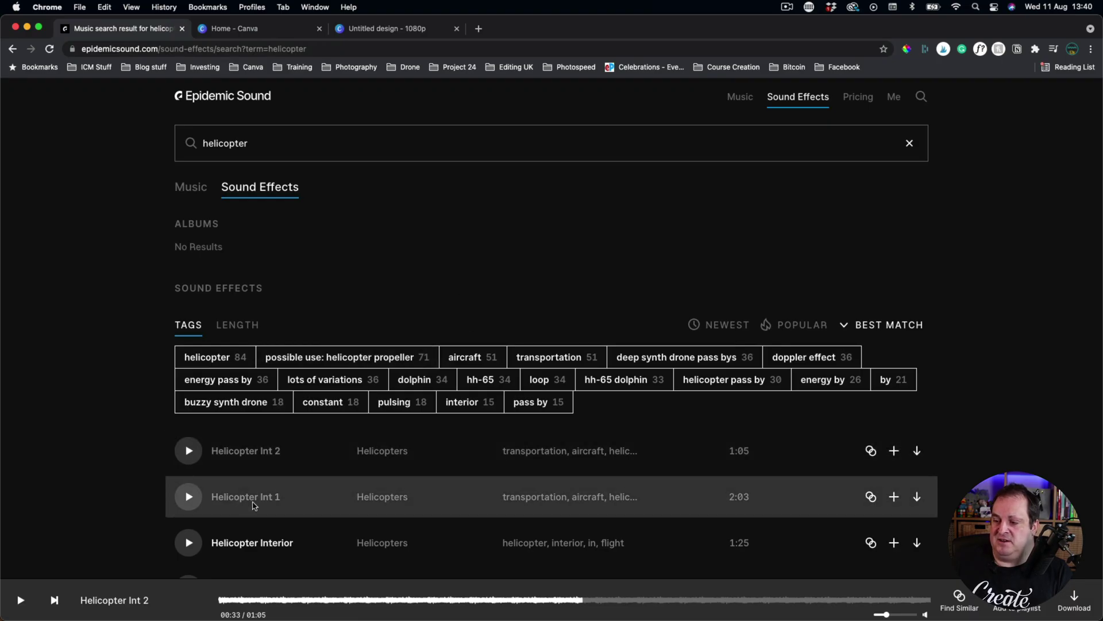
- Audition Helicopter Int 2 and Int 1, skipping ahead in Int 1, then return to Canva
scroll(255, 506, down, 3)
scroll(345, 291, up, 3)
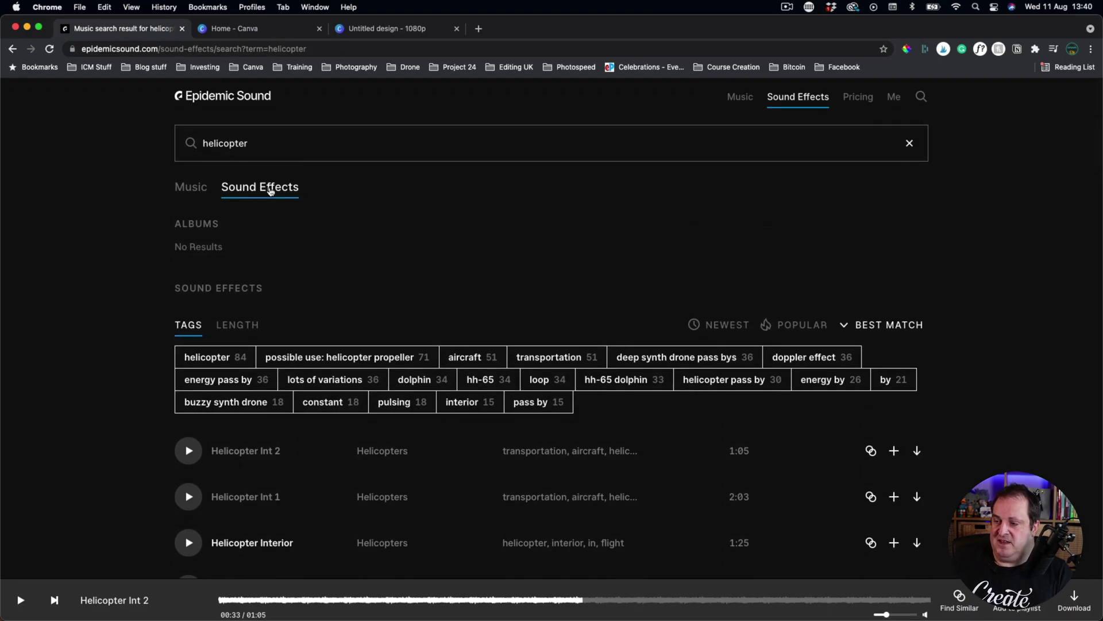
scroll(281, 466, down, 2)
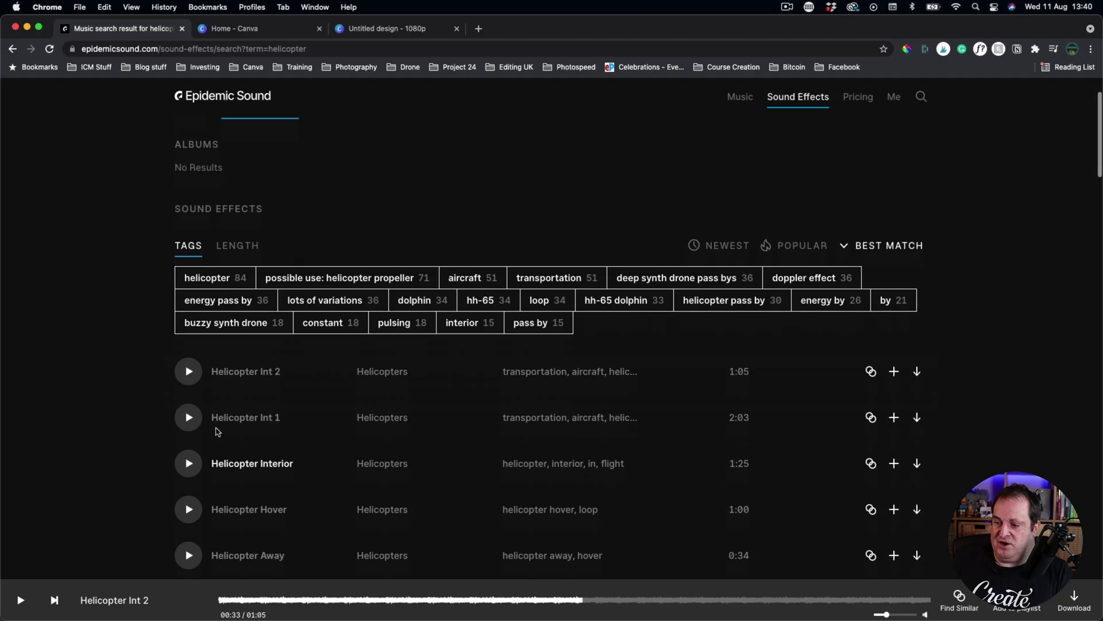
click(188, 372)
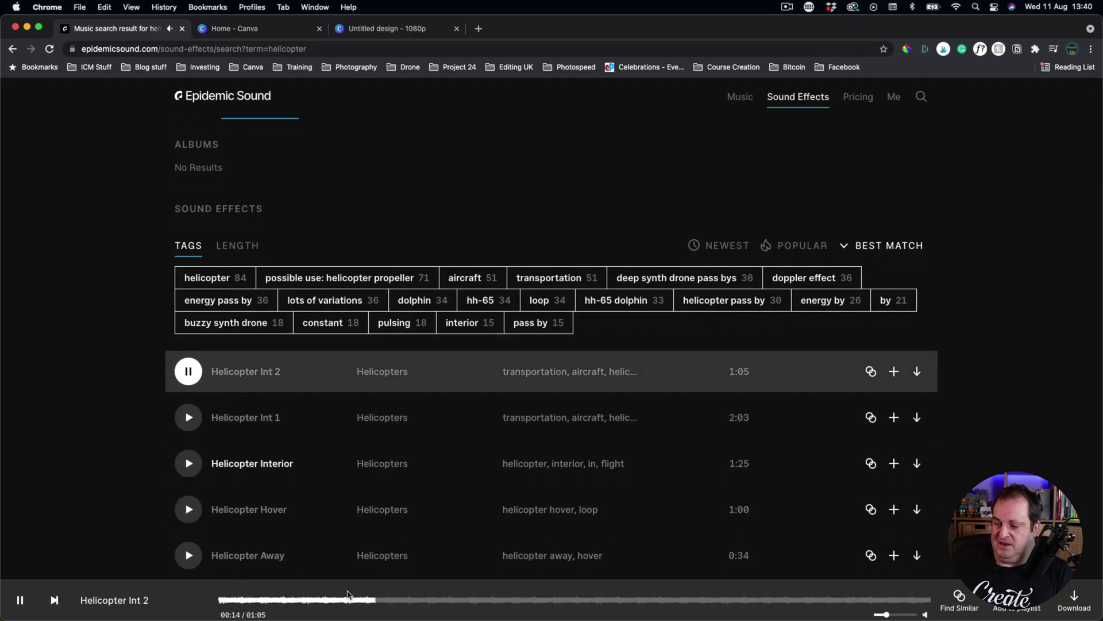
click(184, 423)
click(353, 600)
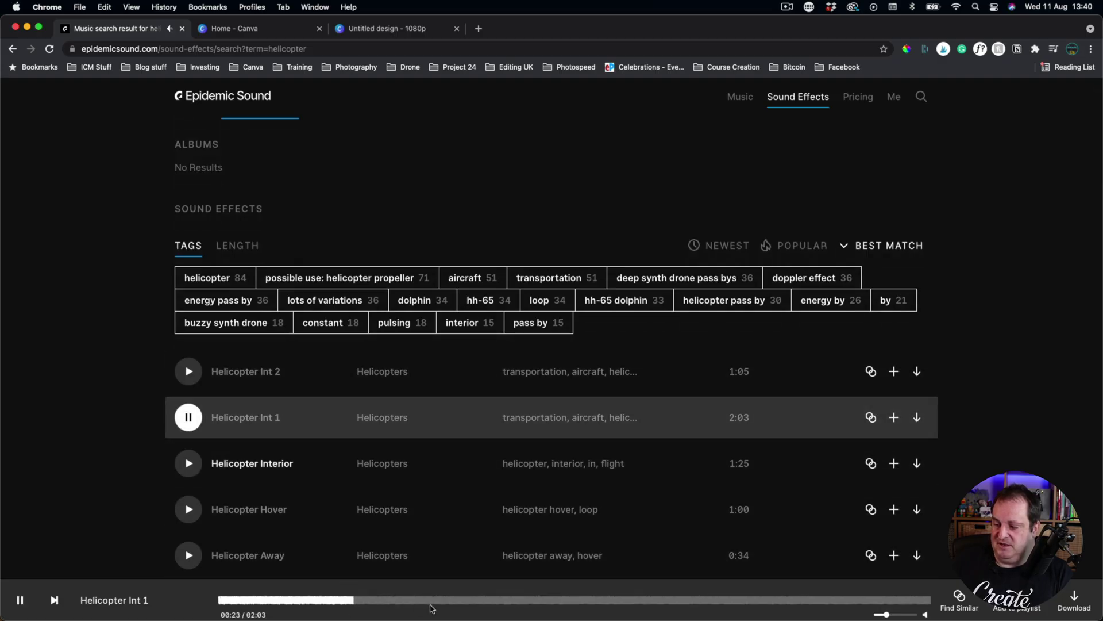
click(432, 600)
click(186, 422)
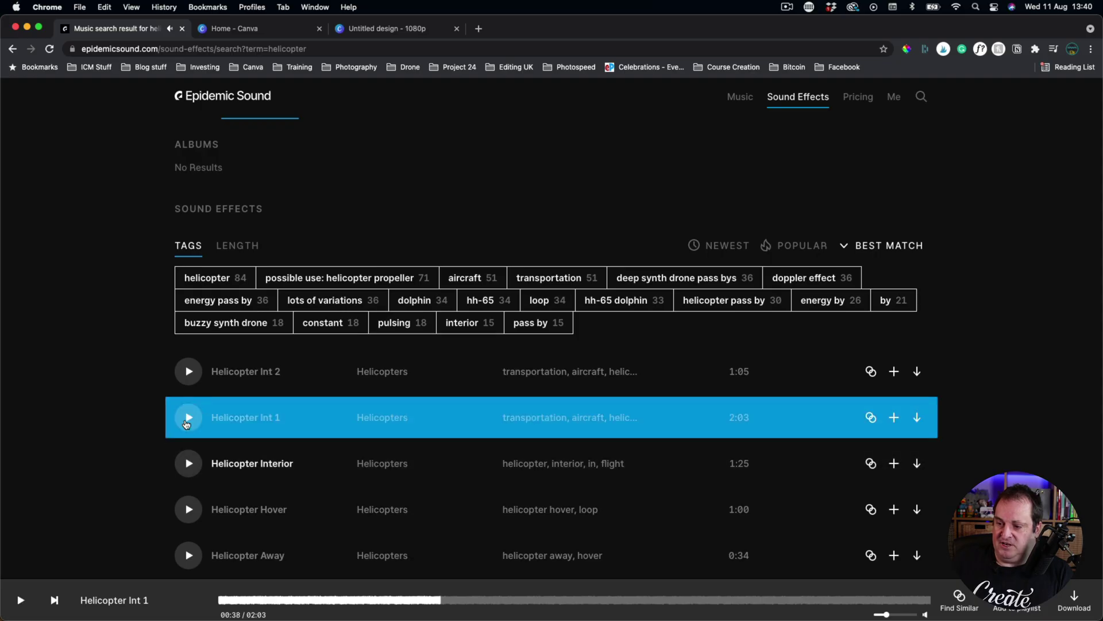
click(223, 32)
click(368, 28)
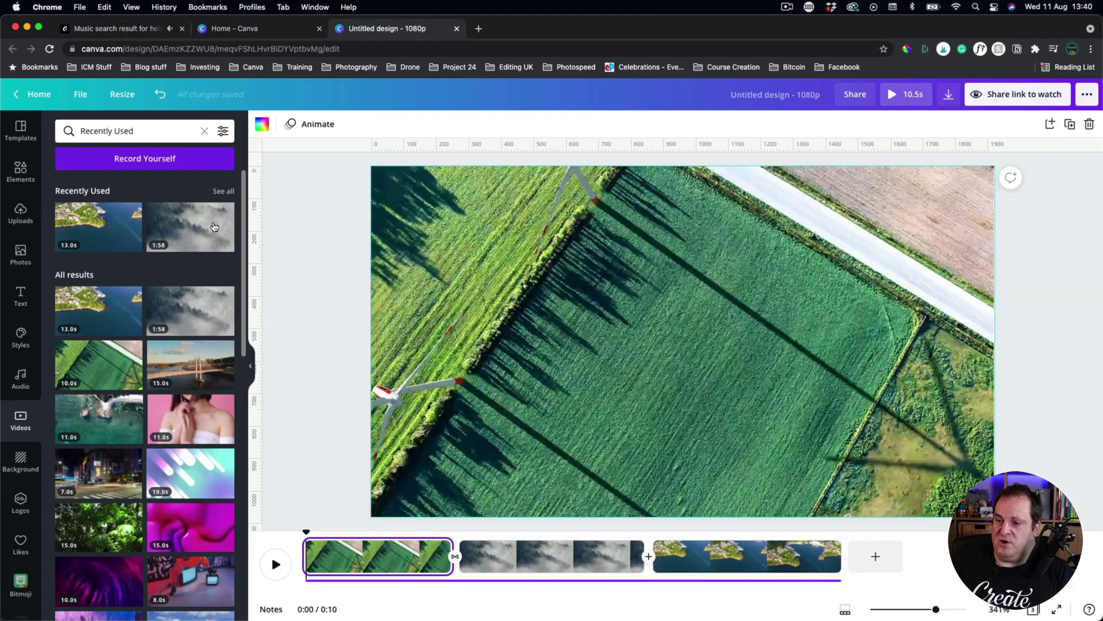
- Show Canva's uploaded audio files, then go back to the Epidemic Sound helicopter results
click(21, 211)
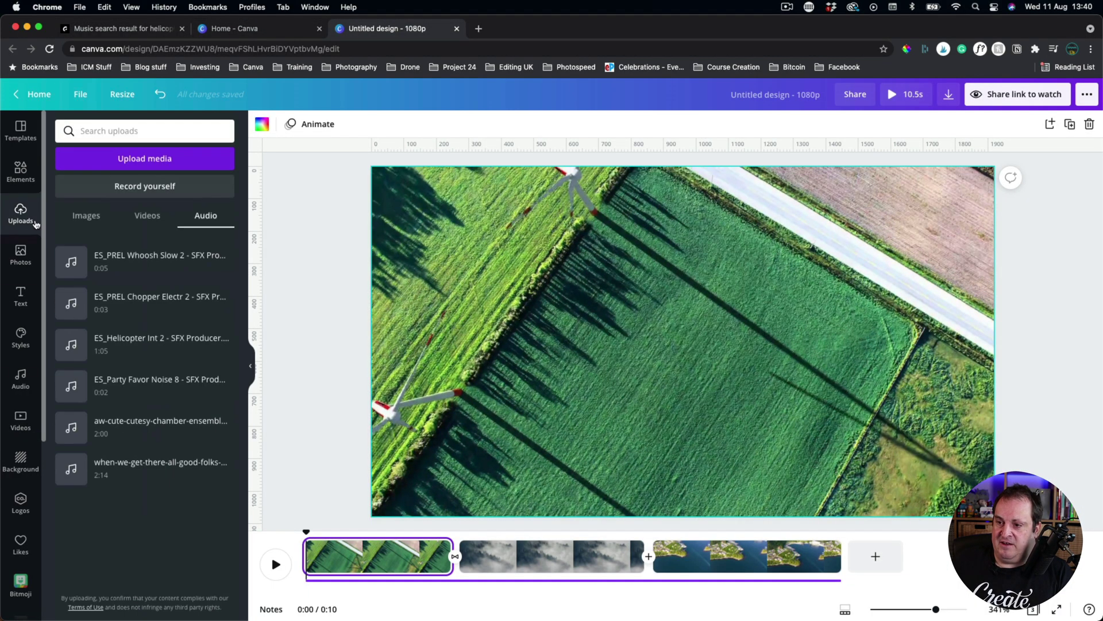
click(119, 28)
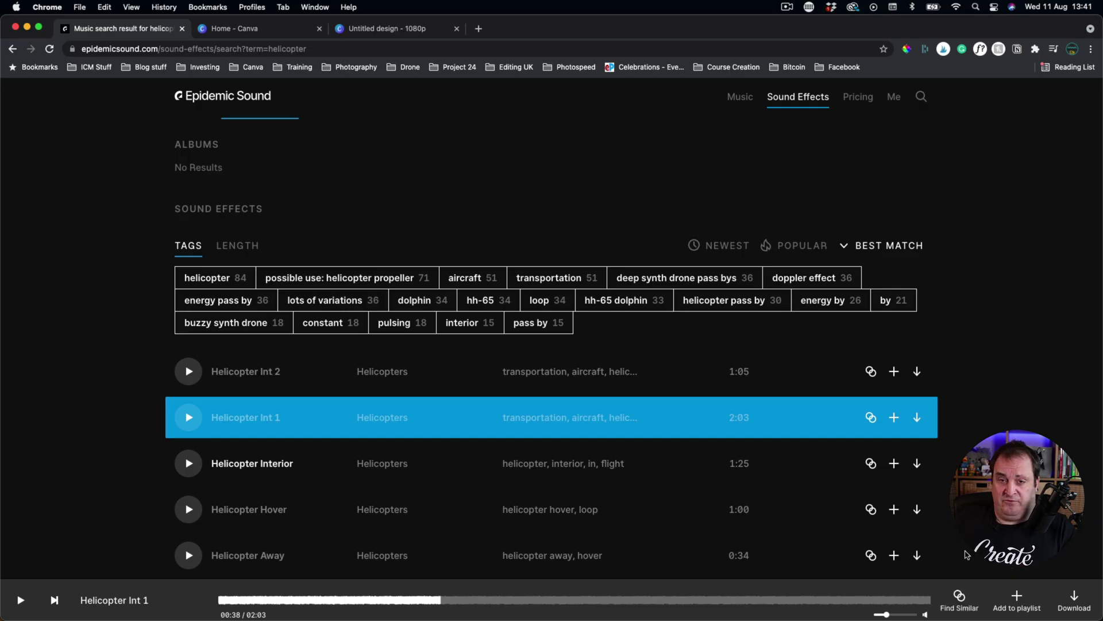
- Switch back to the Canva design, where the uploaded ES_Helicopter Int 2 audio is listed
click(380, 28)
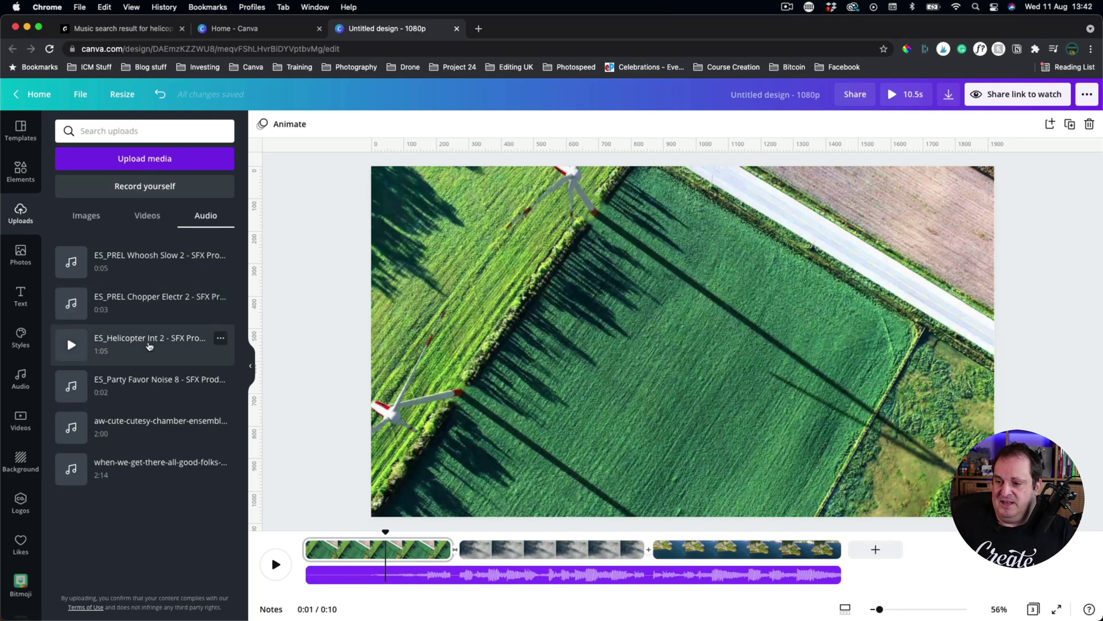
- Add ES_Helicopter Int 2 as a second audio track and lower its volume to about 40
click(150, 345)
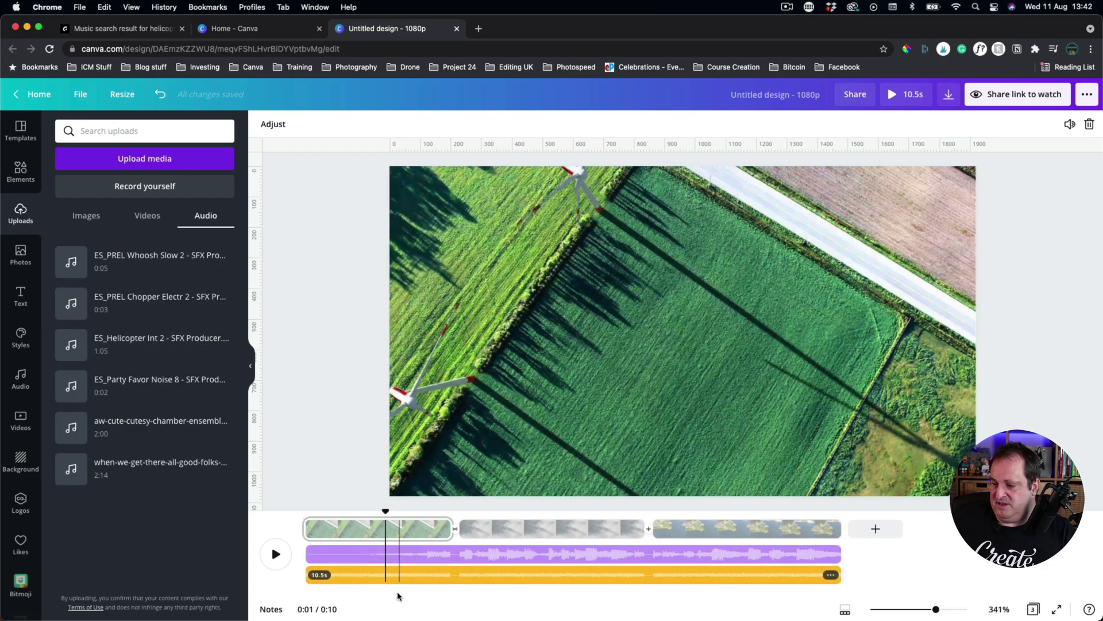
click(424, 575)
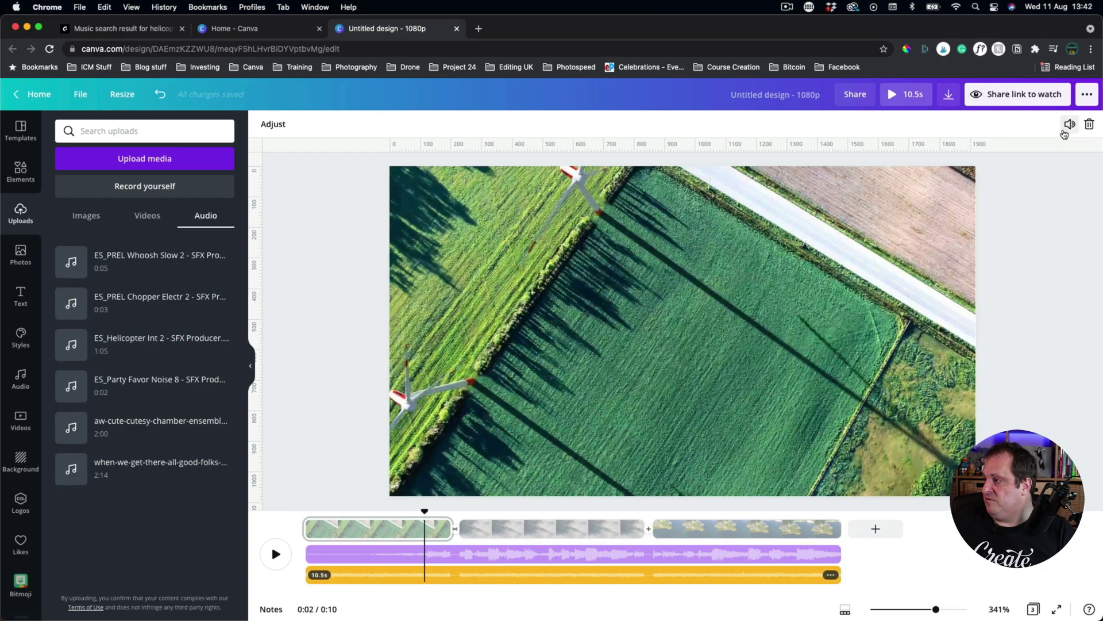
click(1069, 124)
drag(982, 155, 963, 156)
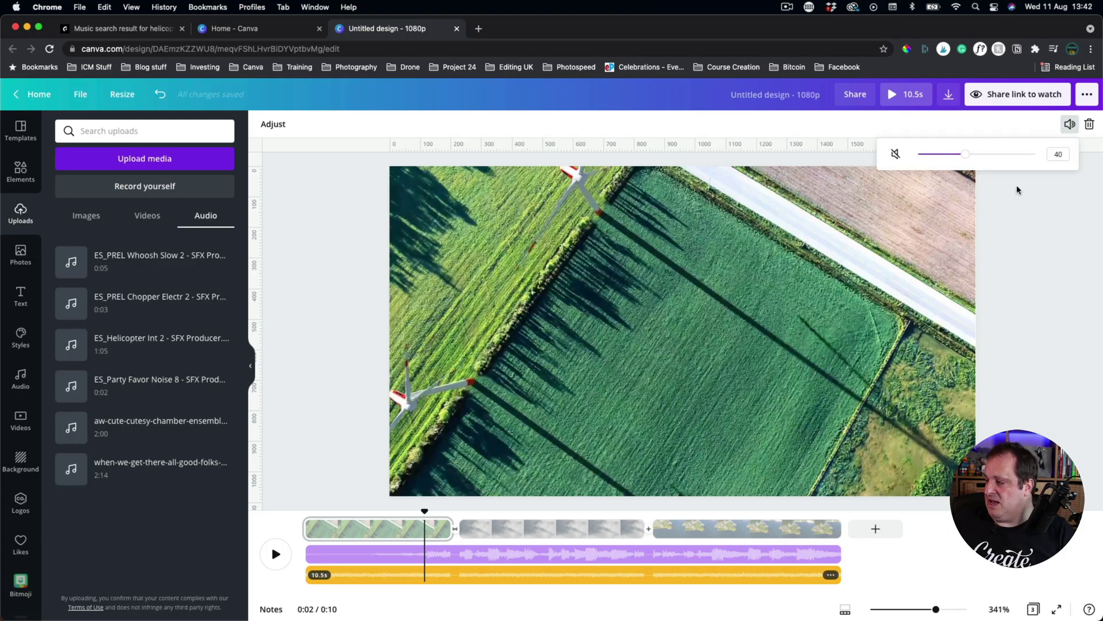
click(975, 310)
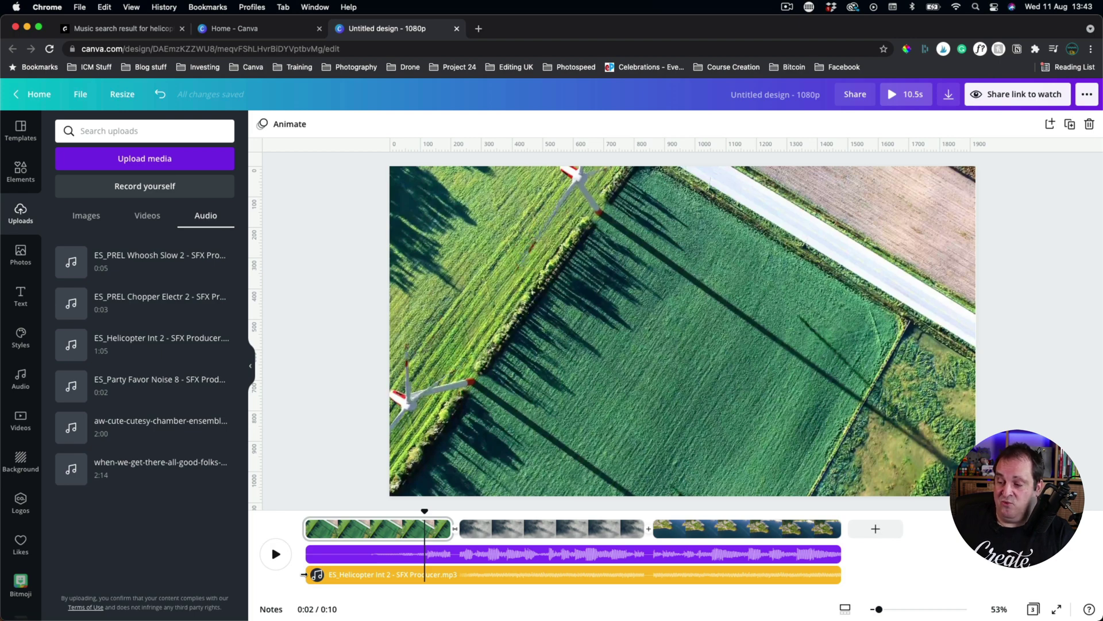
- Trim the helicopter track's start and slide it near the beginning of the video
mouse_move(303, 574)
mouse_down()
mouse_move(372, 574)
mouse_move(306, 575)
mouse_up()
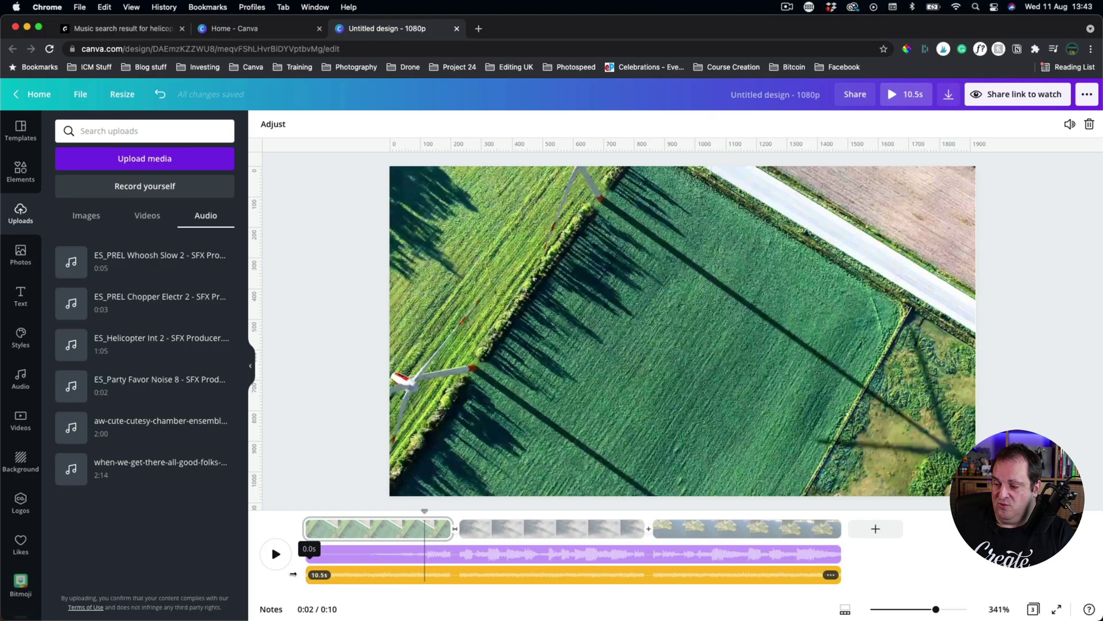
click(479, 574)
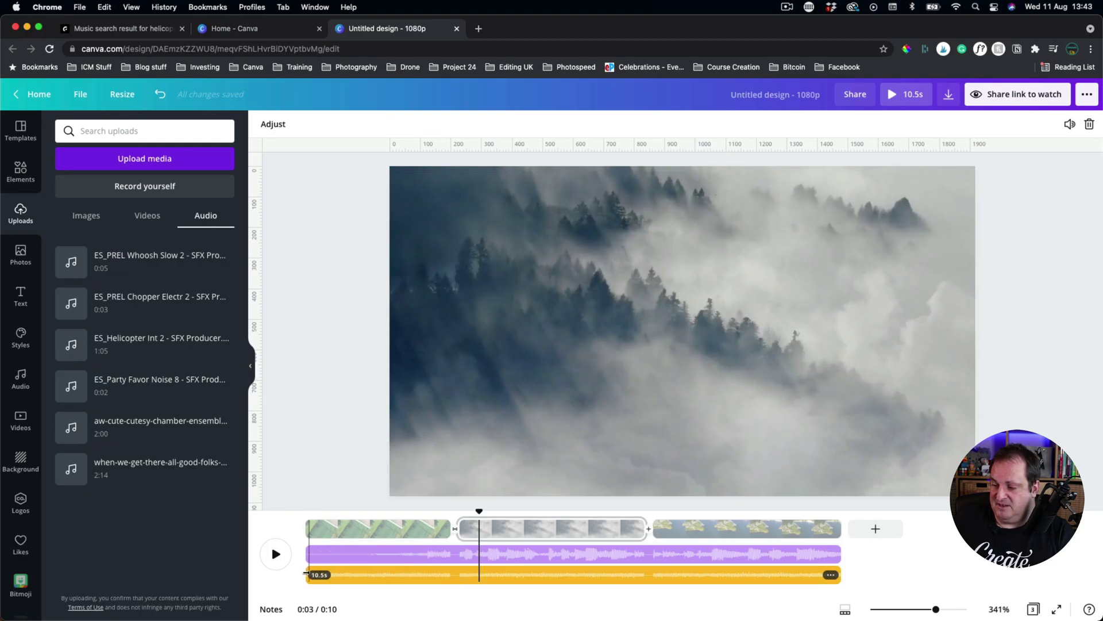
drag(306, 574, 429, 569)
drag(536, 572, 503, 569)
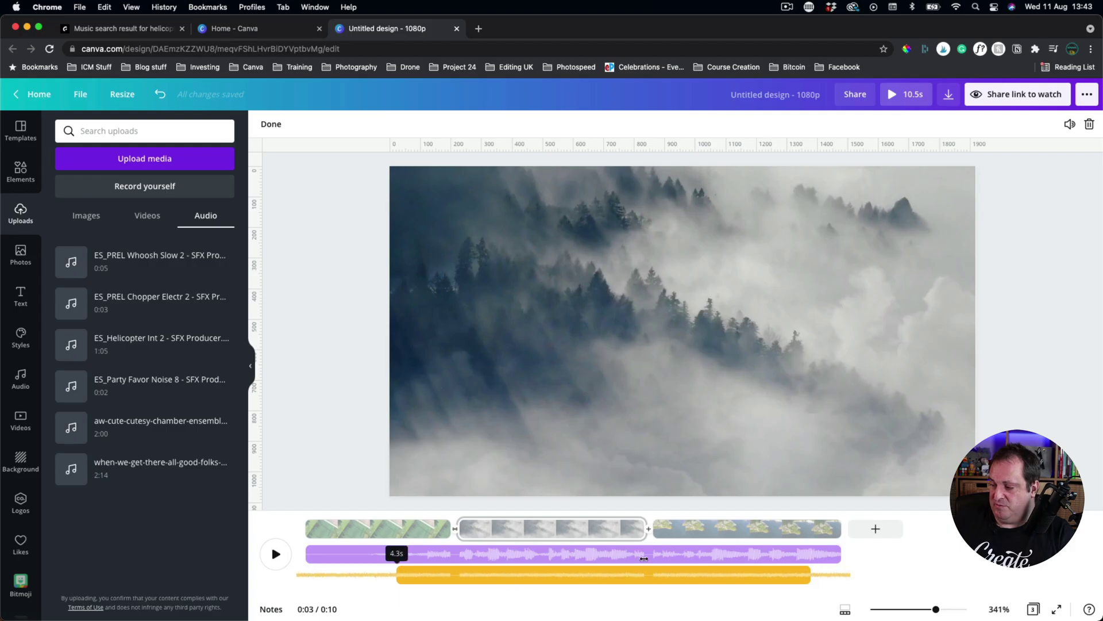
click(954, 556)
drag(449, 575, 392, 571)
- Preview the opening, then extend the helicopter track to the video's end, 9.8 seconds long
drag(311, 511, 306, 513)
key(space)
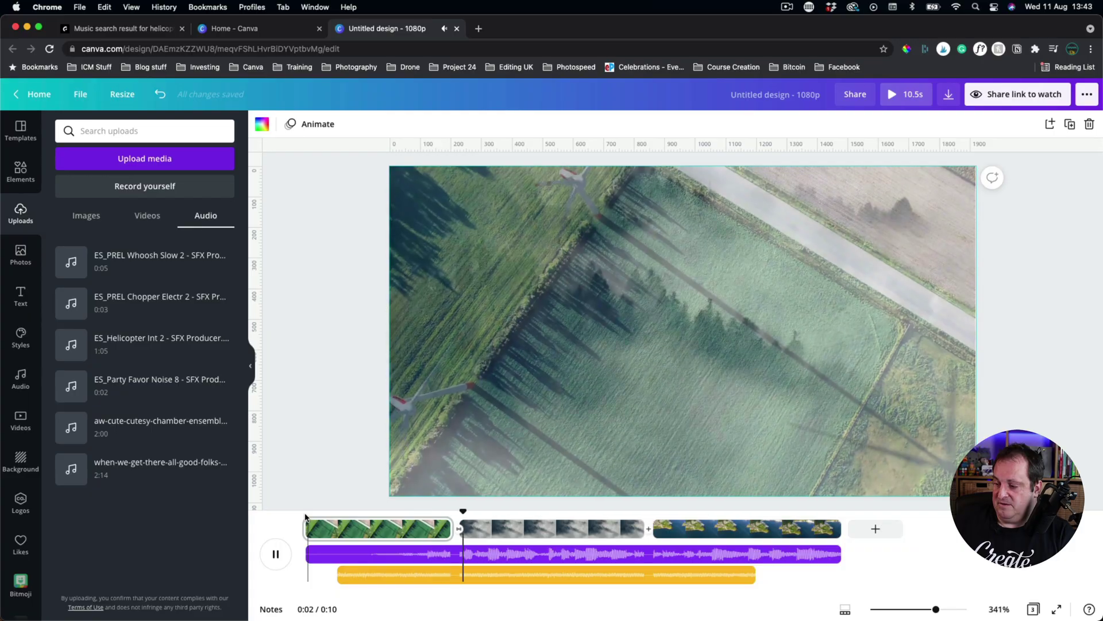
key(space)
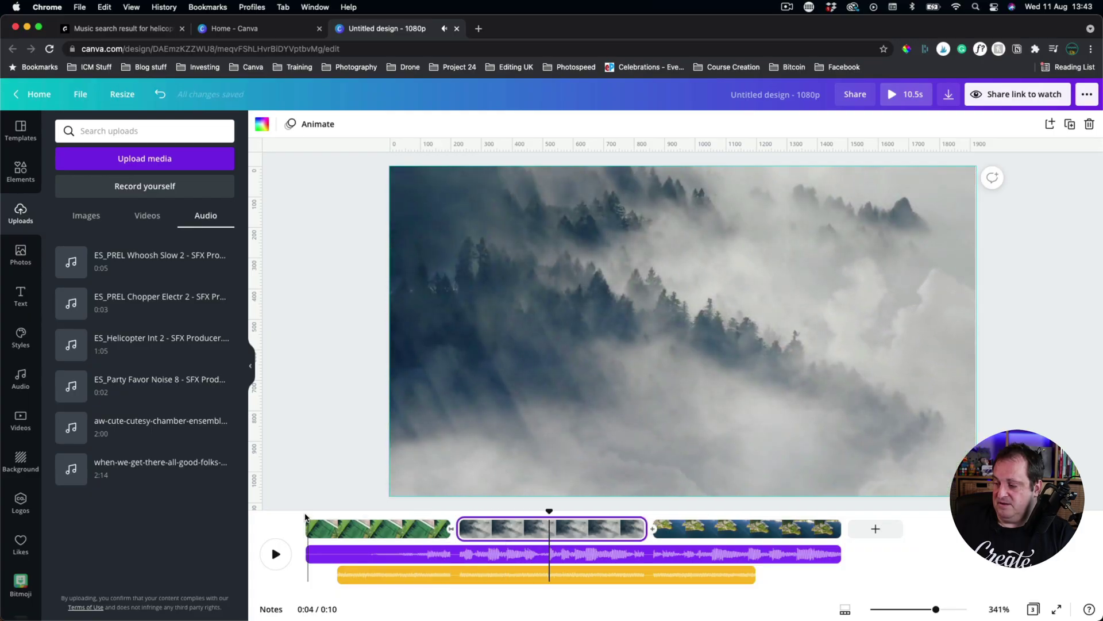
drag(731, 575, 650, 569)
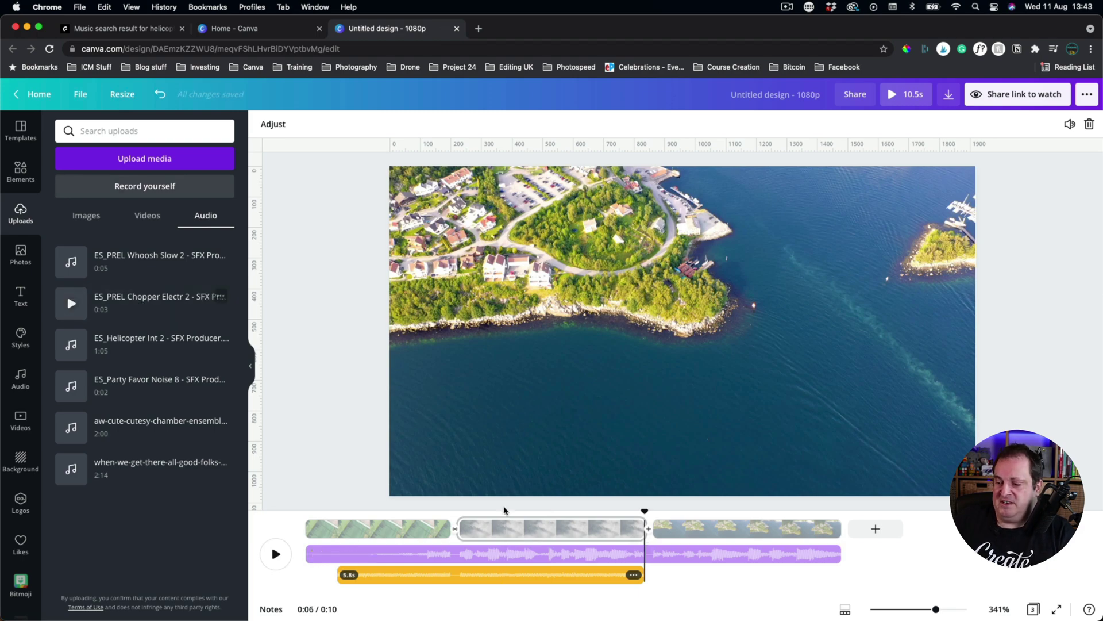
drag(644, 575, 842, 575)
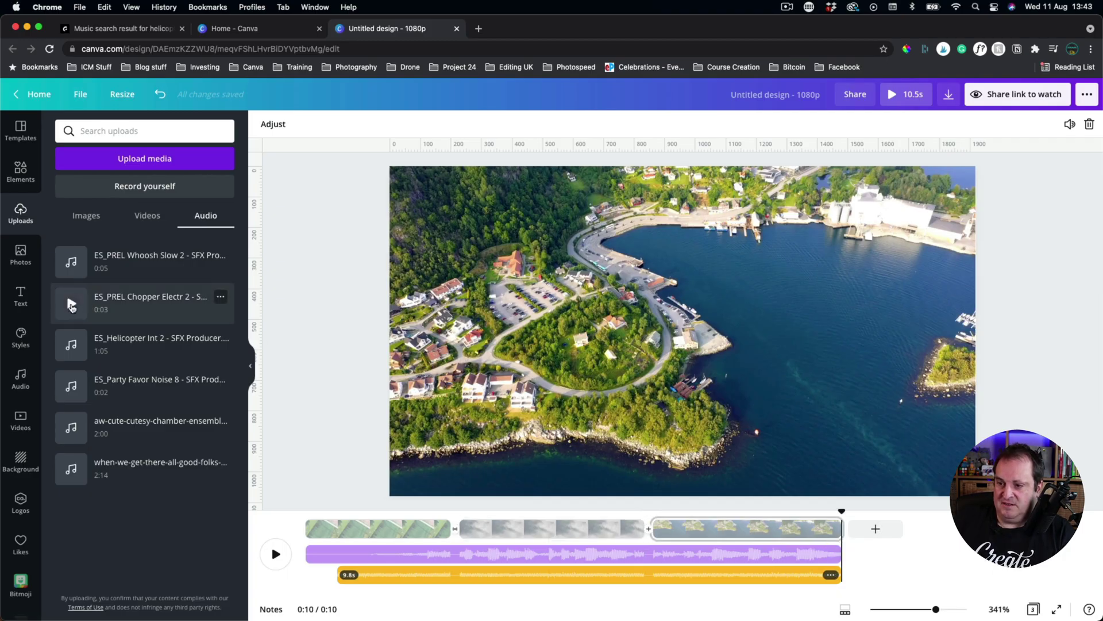
- Add the 3-second ES_PREL Chopper Electr 2 effect to the timeline around the 6-second mark
click(72, 305)
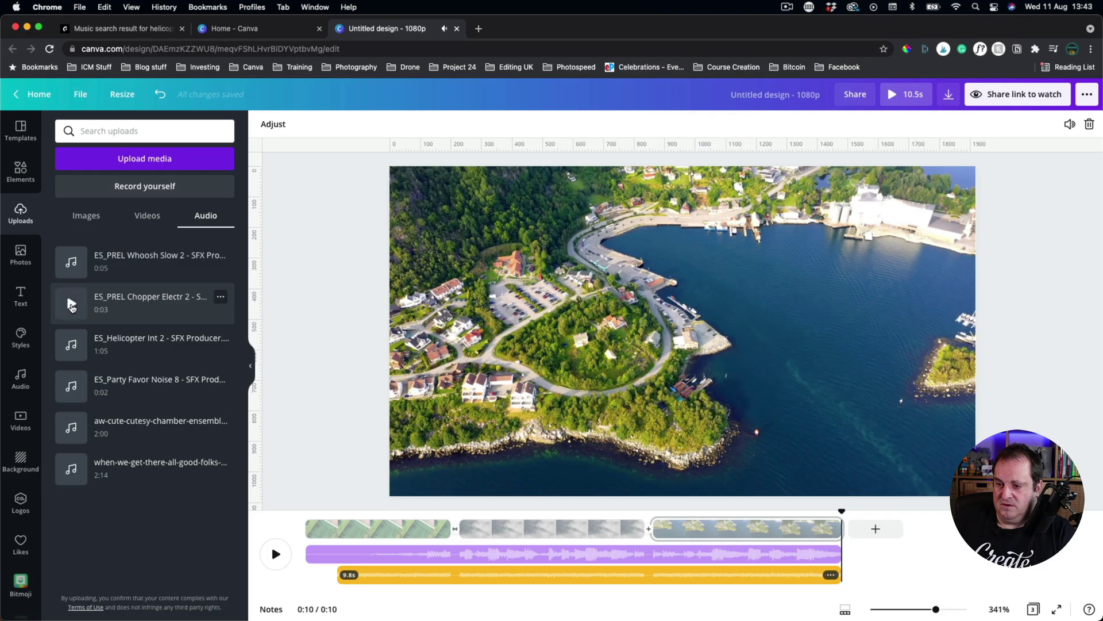
drag(71, 306, 320, 369)
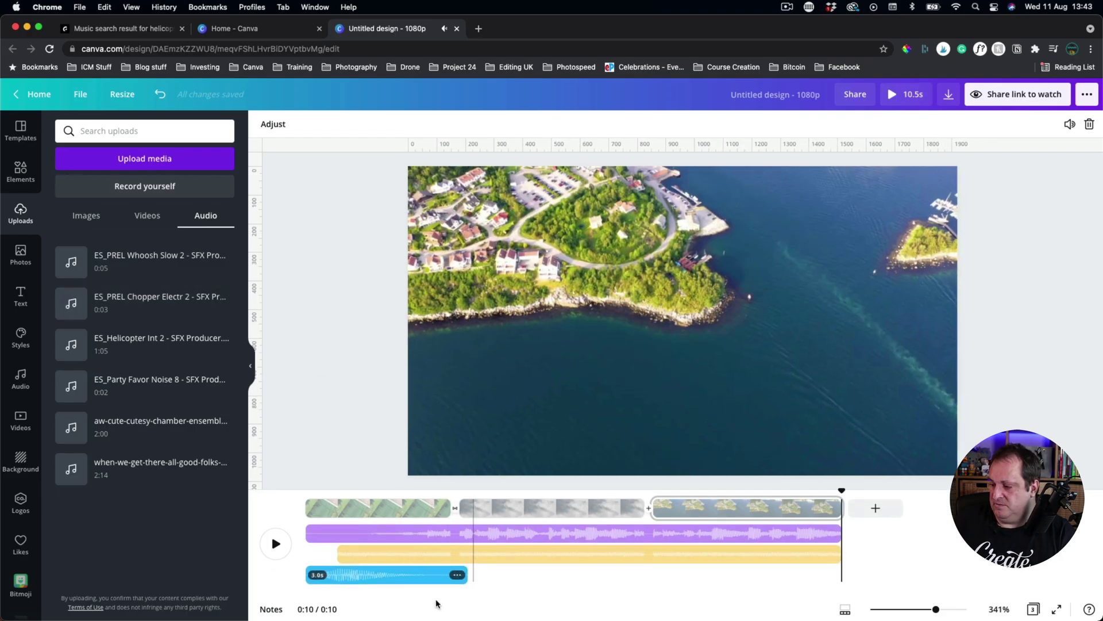
drag(421, 581, 788, 572)
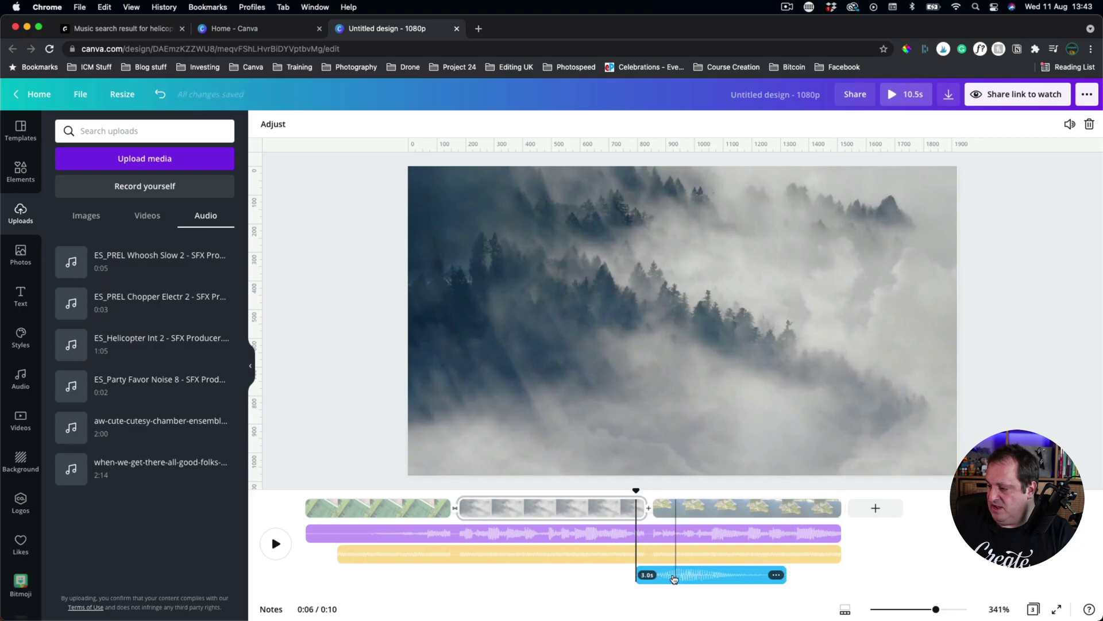
- Select the third, coastal clip and turn down its volume
click(674, 575)
click(1070, 124)
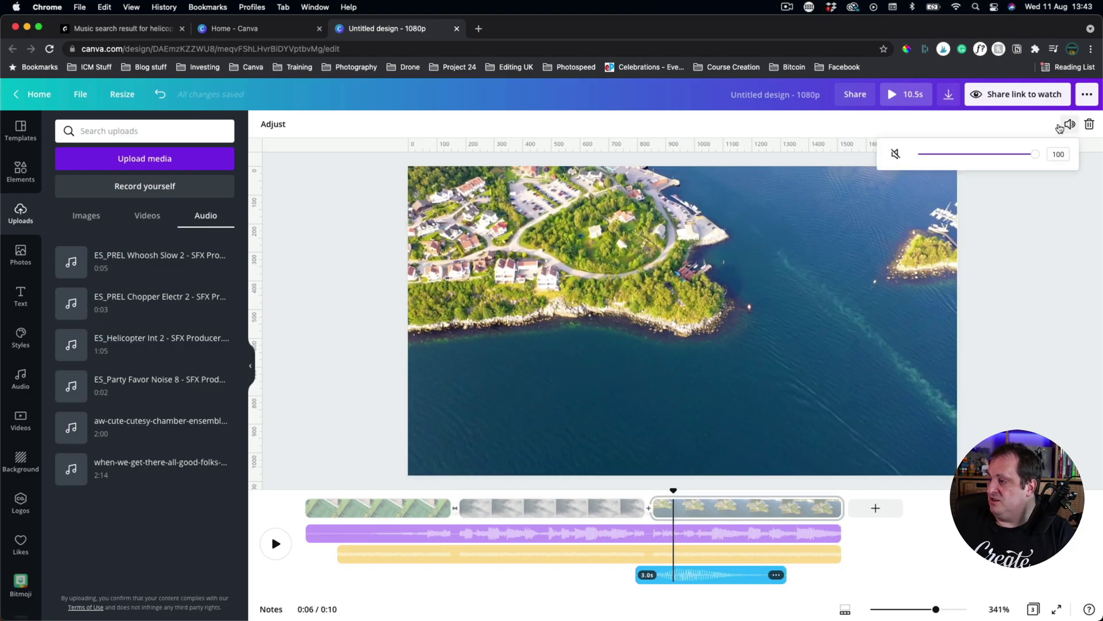
drag(1034, 154, 976, 156)
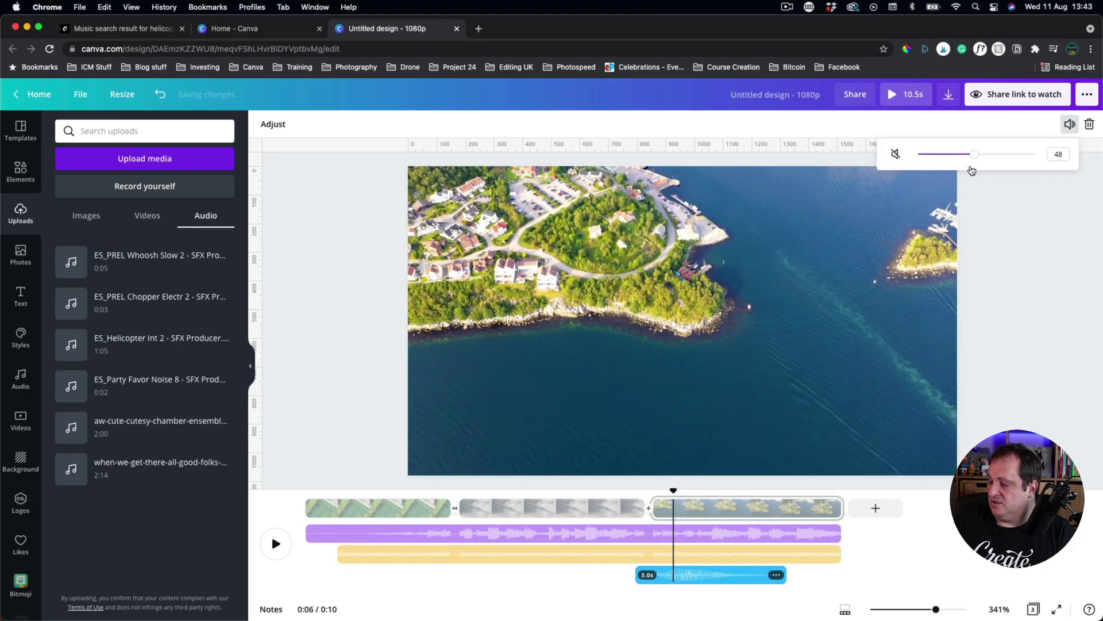
- Check the yellow soundtrack's volume level and select the purple music track
click(678, 576)
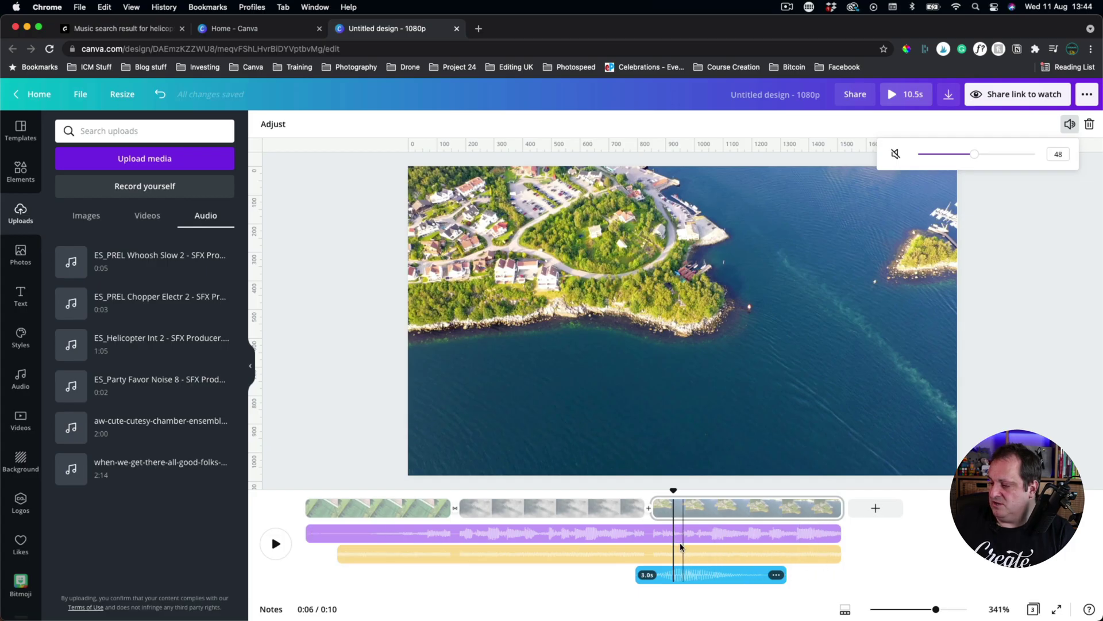
click(862, 400)
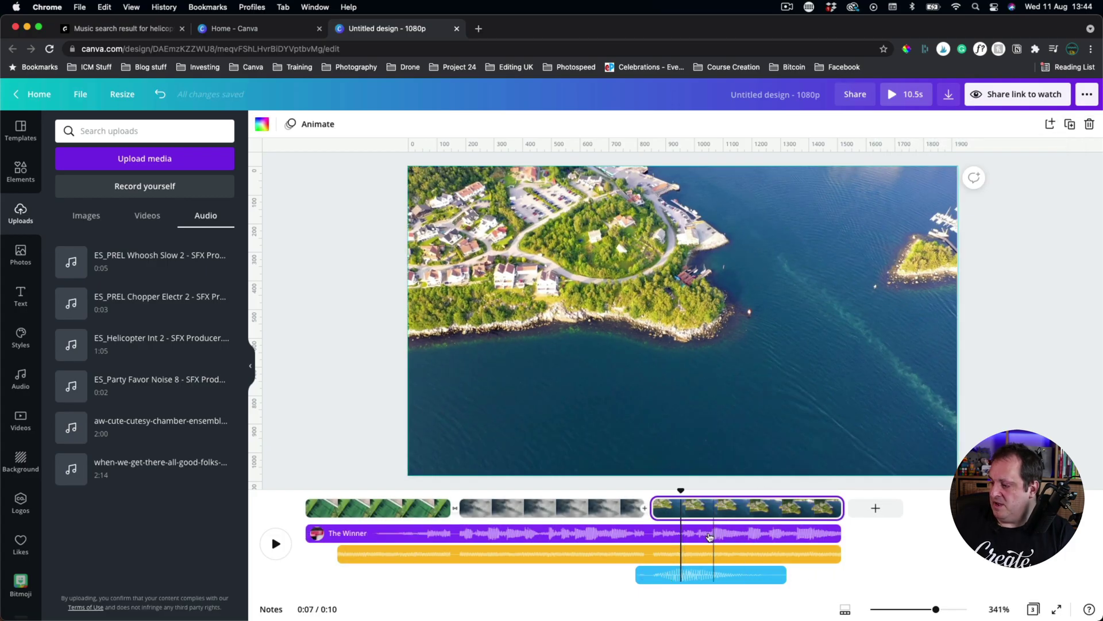
click(698, 553)
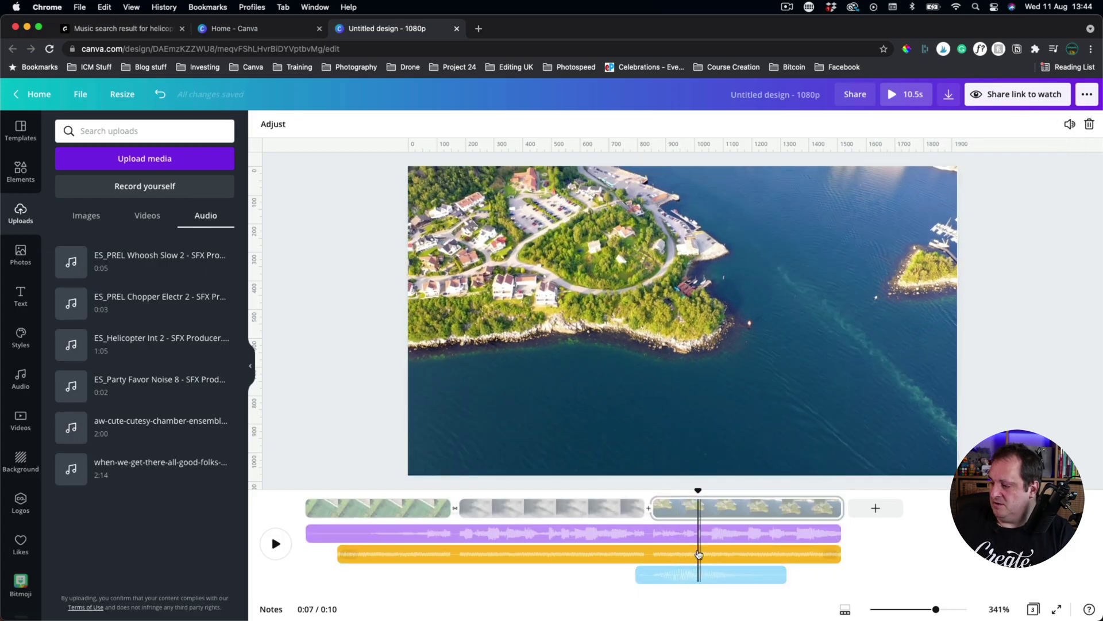
click(1068, 126)
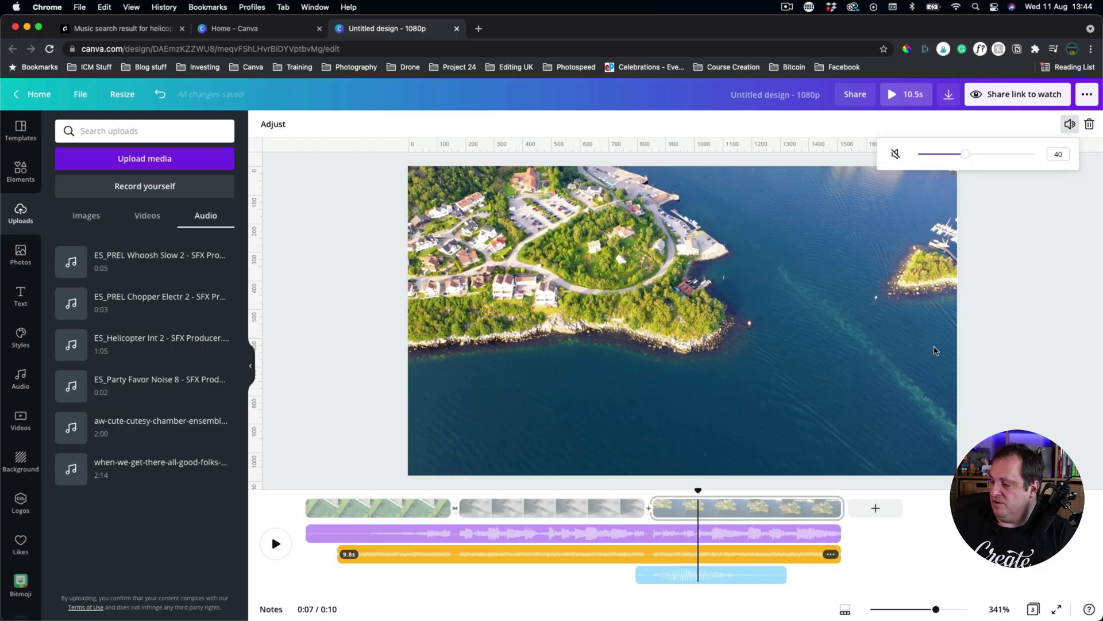
click(681, 509)
click(683, 535)
- Review the third coastal clip, then return the playhead to 0:00
click(708, 508)
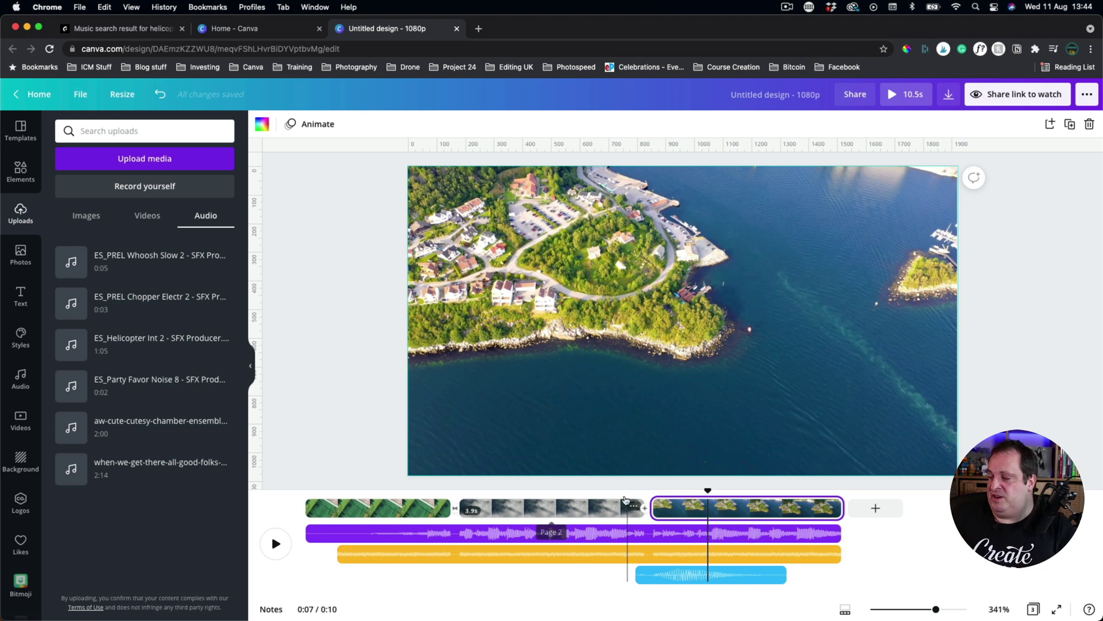
click(676, 509)
click(653, 353)
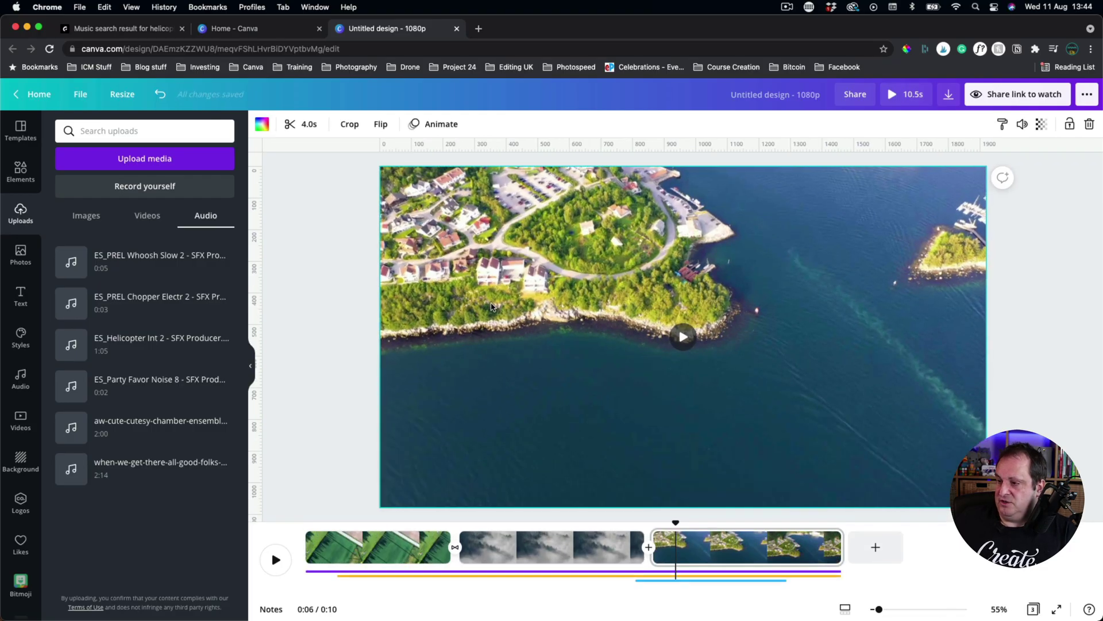
click(719, 551)
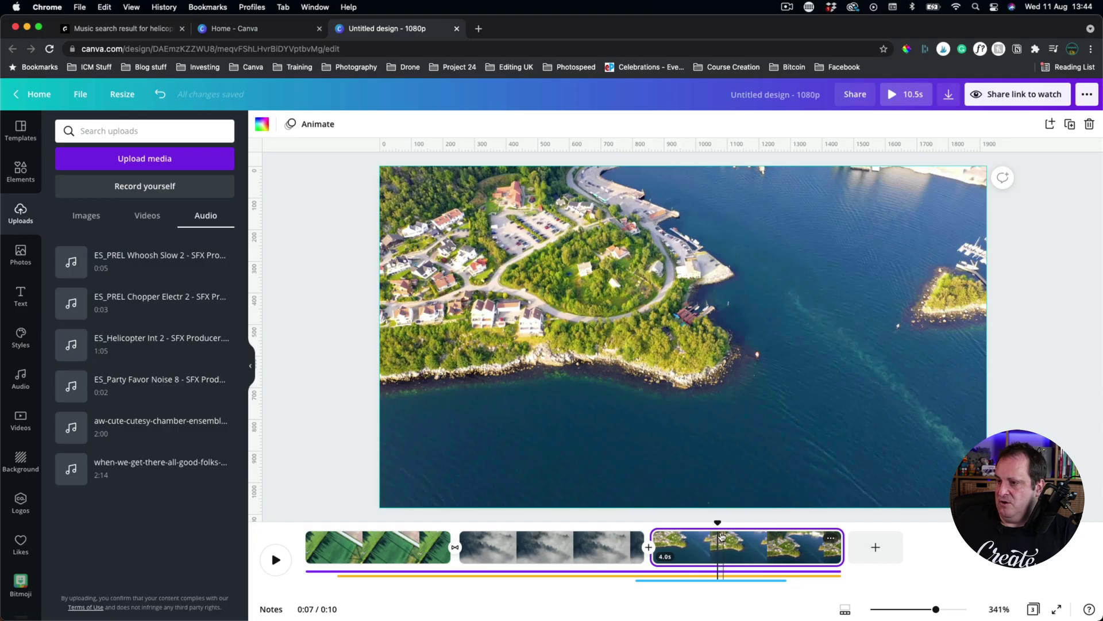
click(561, 346)
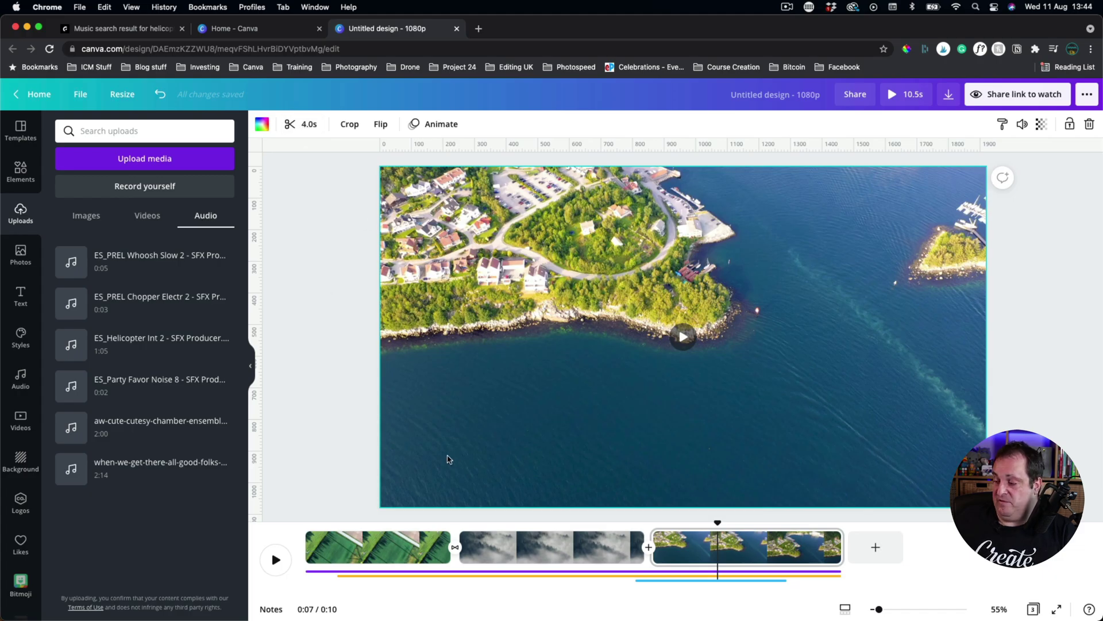
click(308, 528)
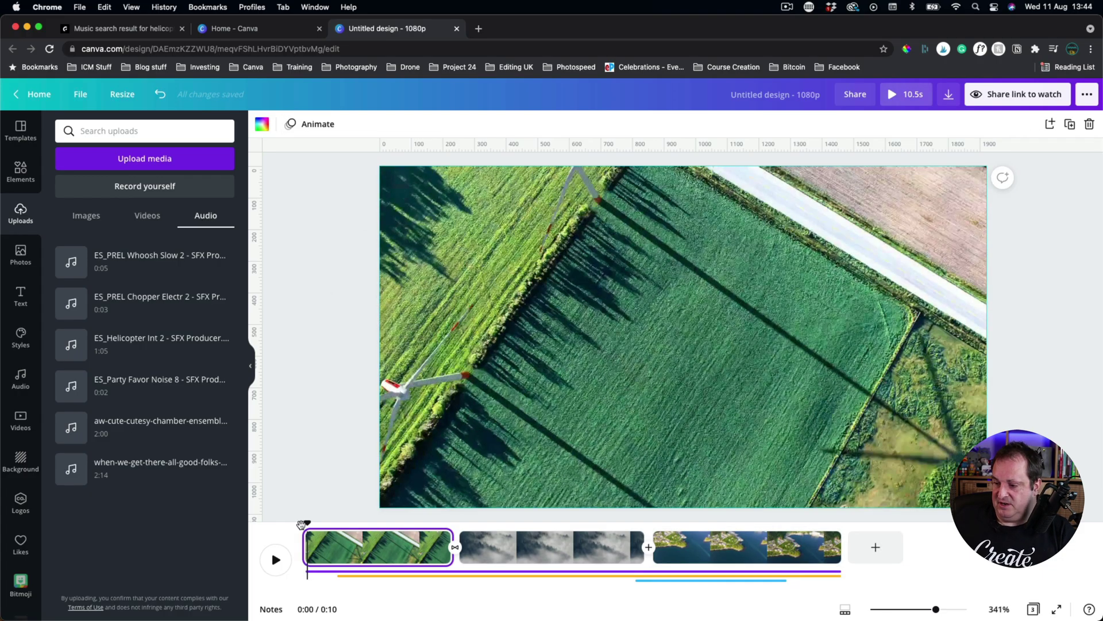
- Play the video from the start, then duplicate the opening field clip
key(space)
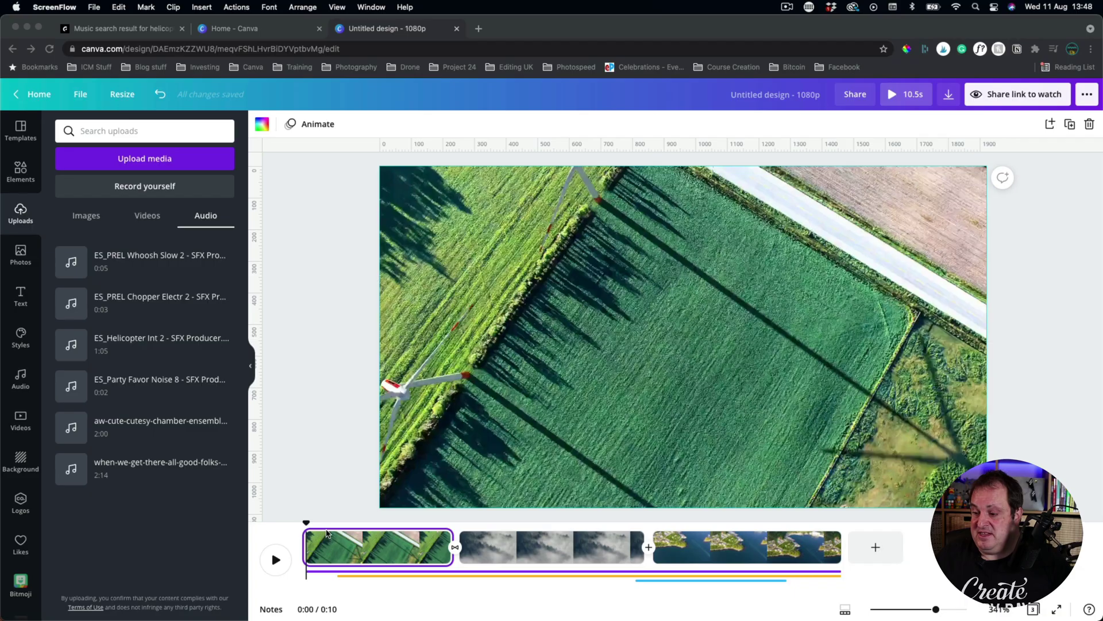
click(400, 549)
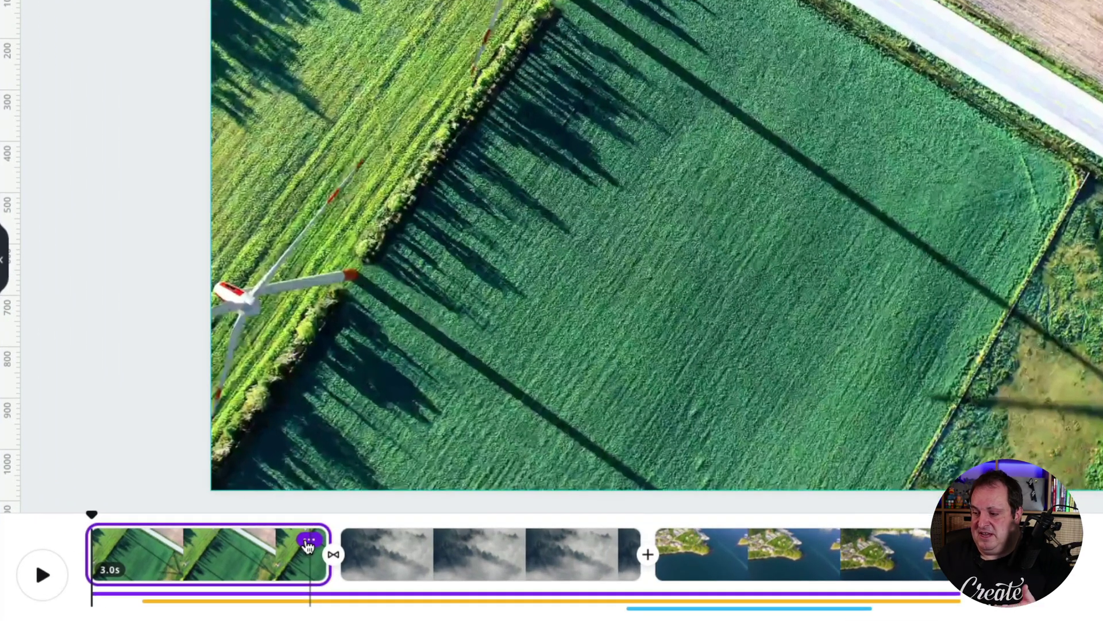
click(440, 540)
click(405, 379)
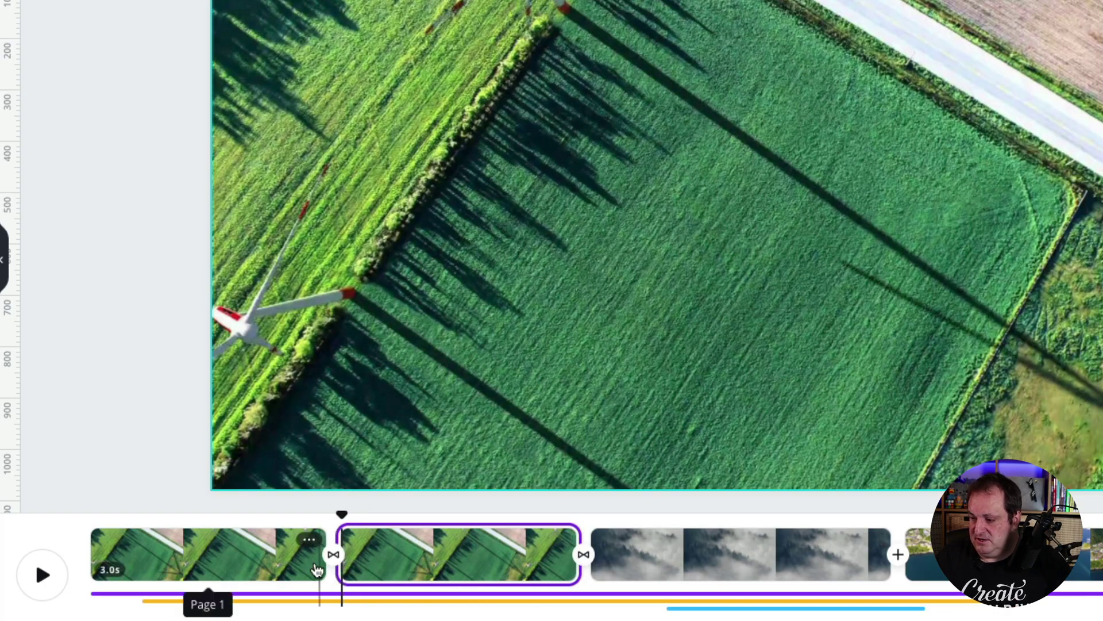
- Shorten the first copy to about 1 second and trim the start of the second copy
drag(319, 563, 162, 550)
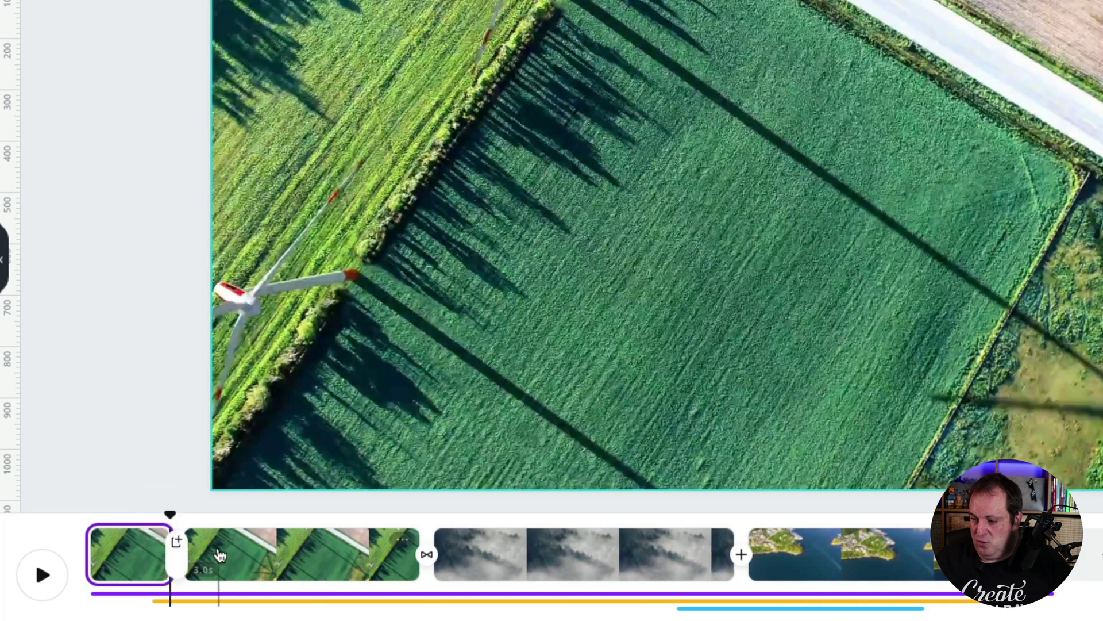
click(221, 553)
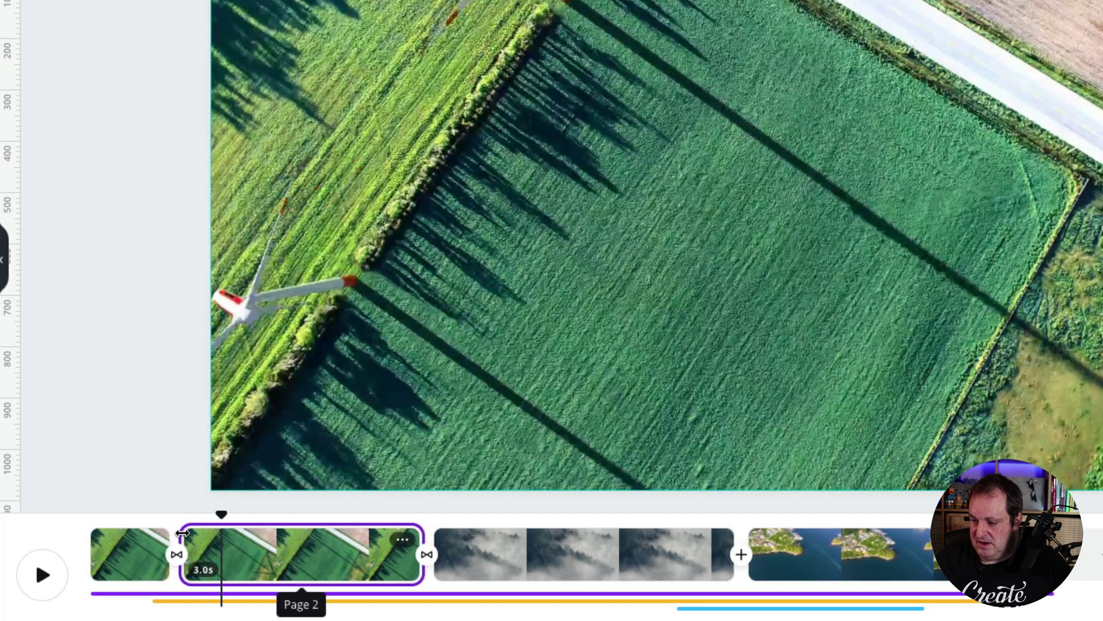
drag(181, 533, 224, 533)
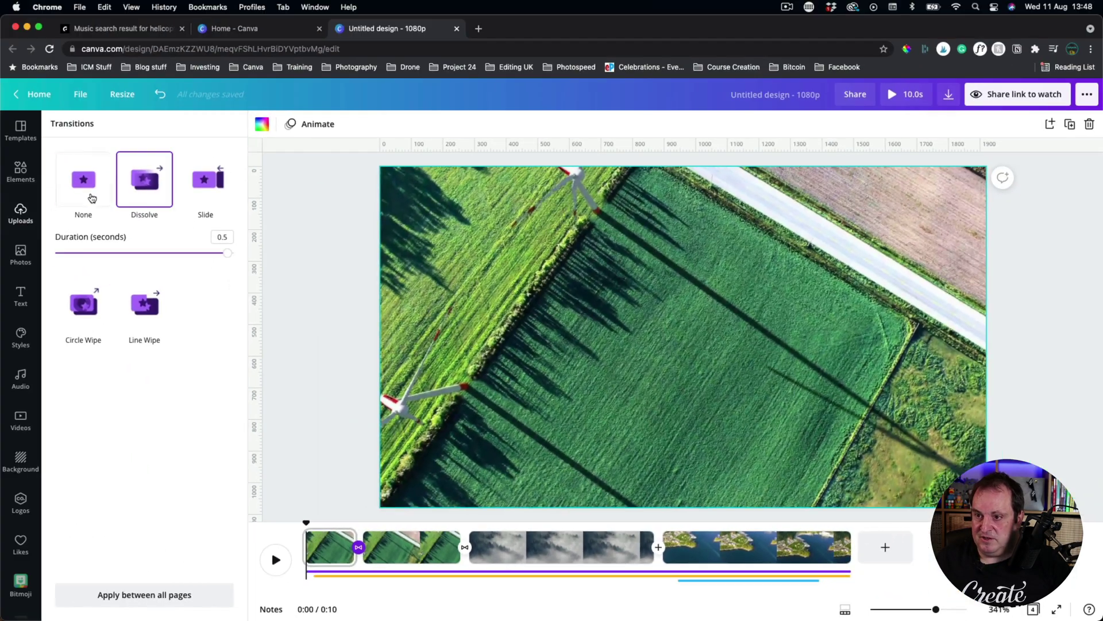
- Set the transition between the two field clips to None and play back the opening cut
click(83, 180)
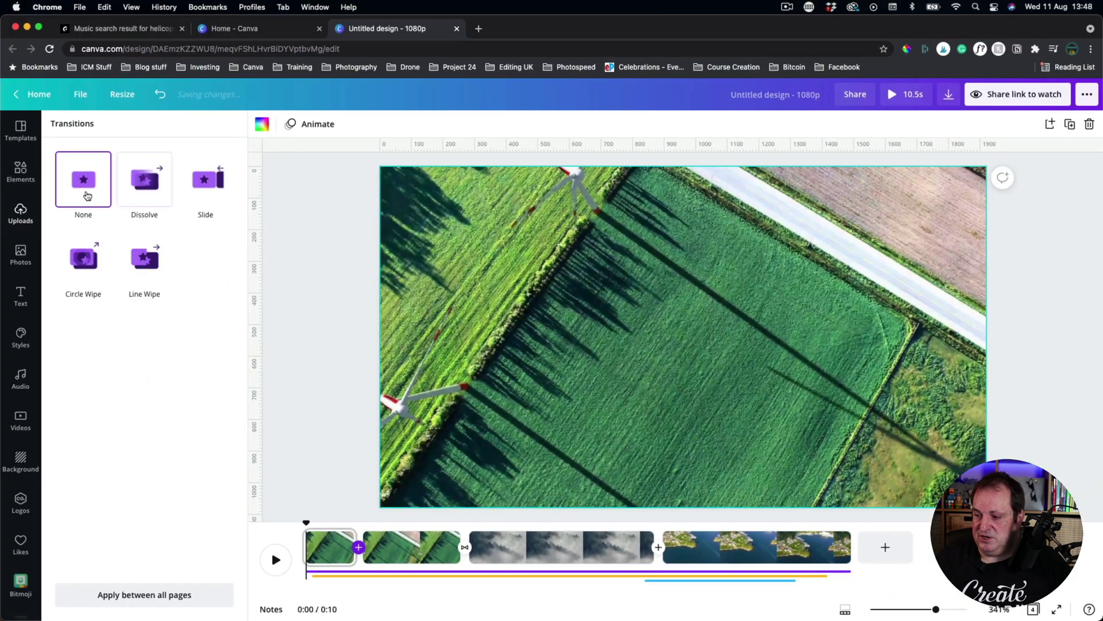
click(337, 526)
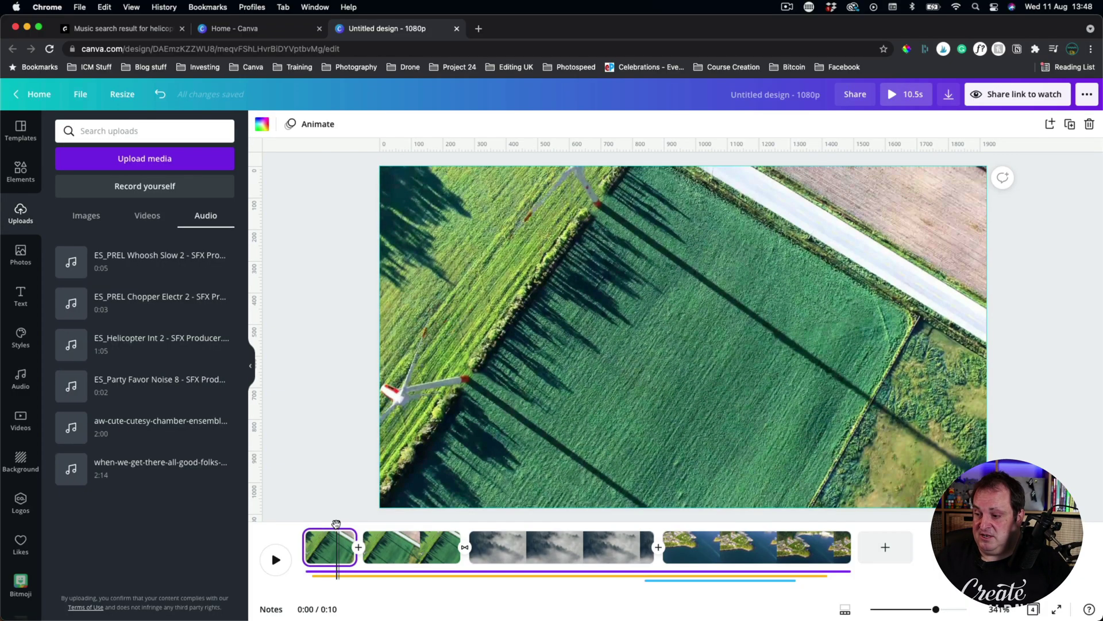
key(space)
key(space)
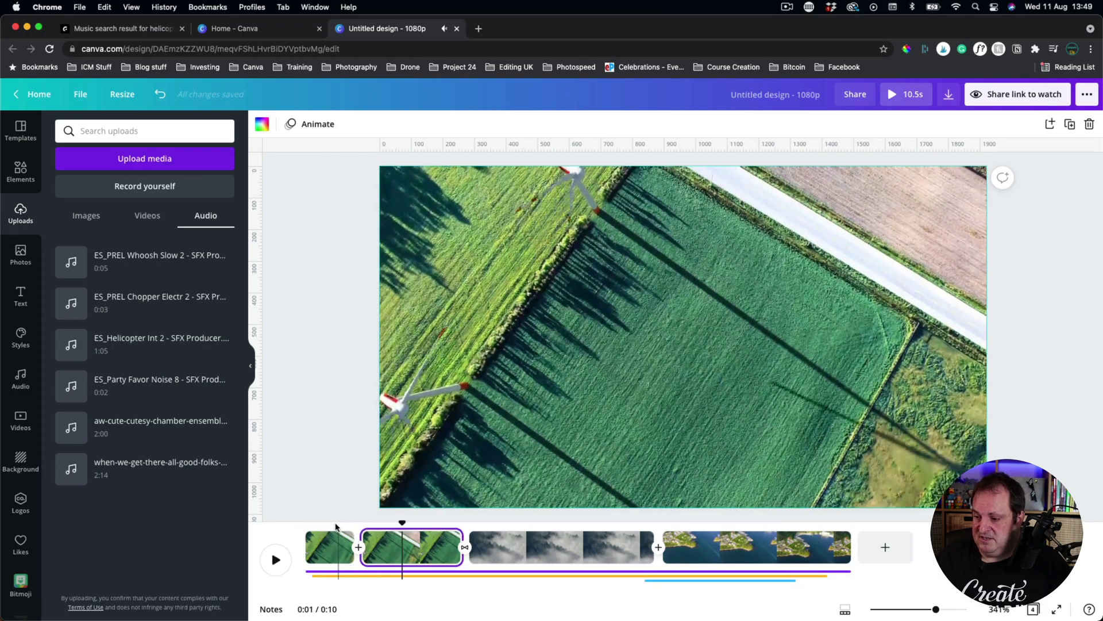
click(337, 526)
key(space)
key(space)
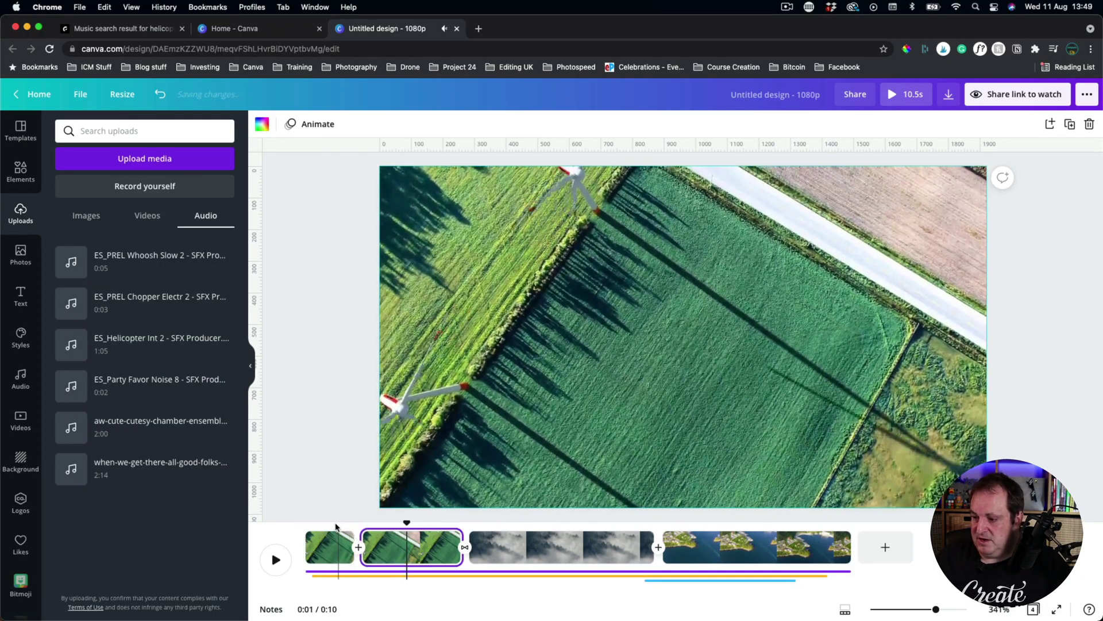
click(321, 524)
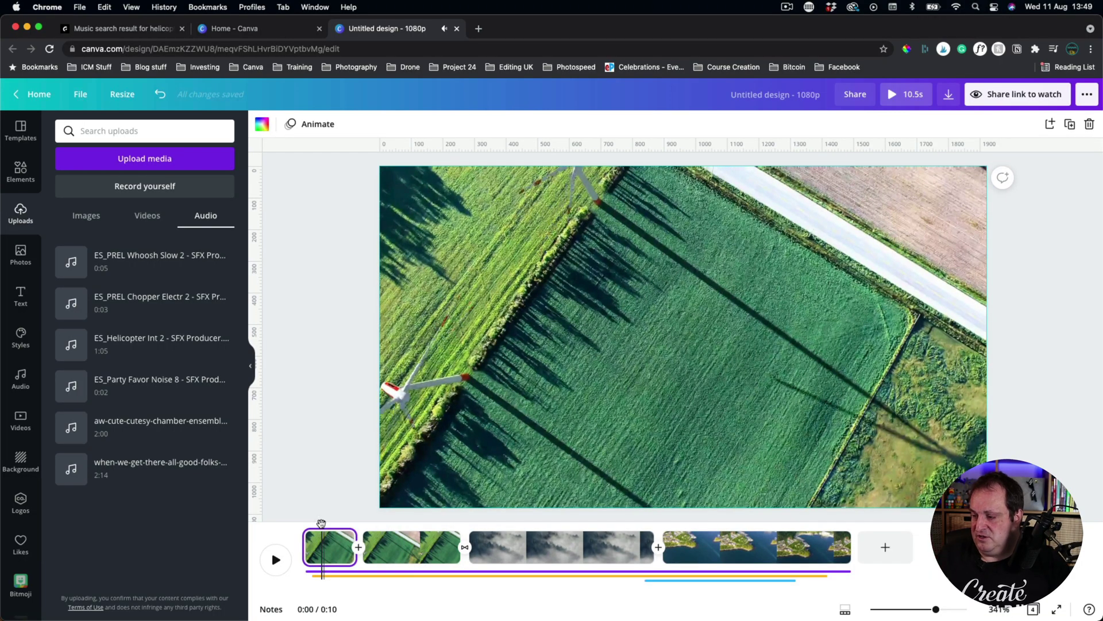
key(space)
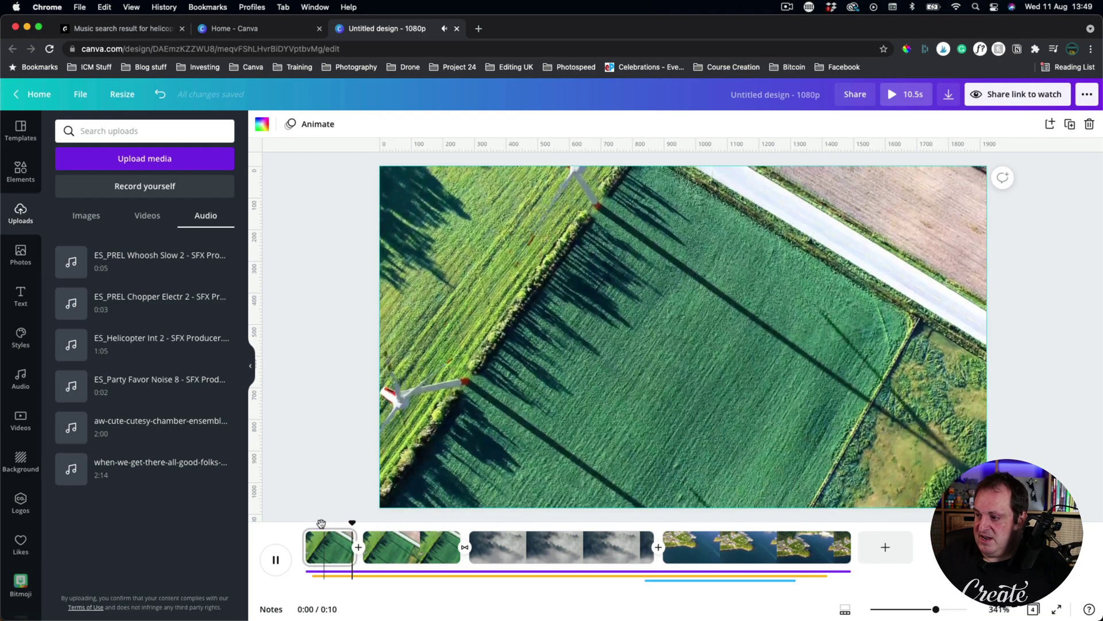
key(space)
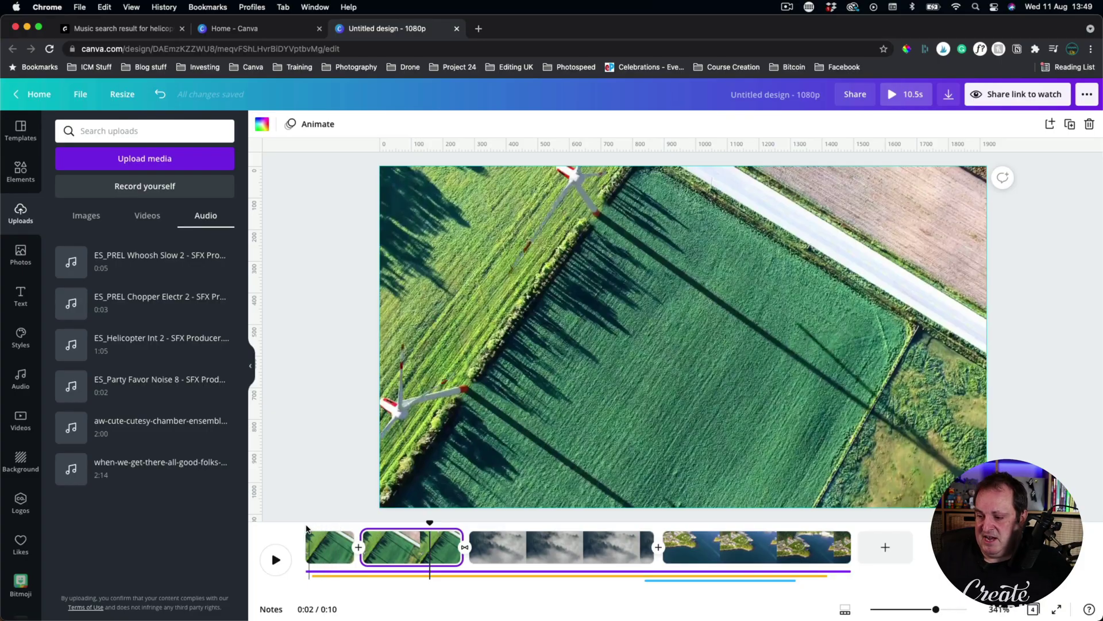
click(306, 525)
drag(306, 524, 365, 526)
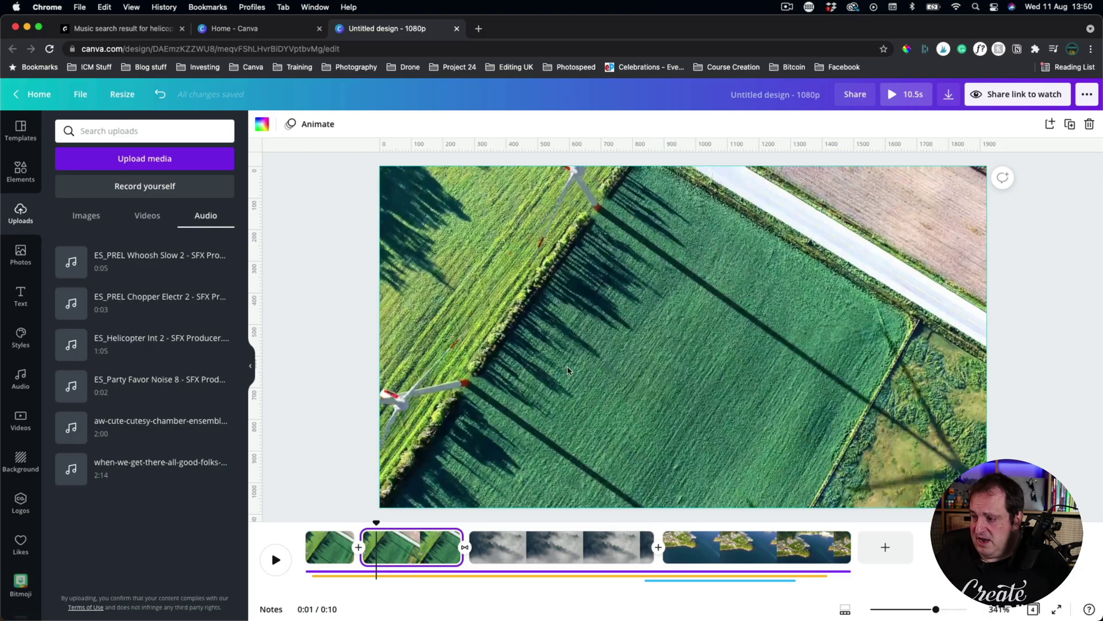
- Preview the Drone Pilot title, then give the drone graphic a Fade animation
click(613, 345)
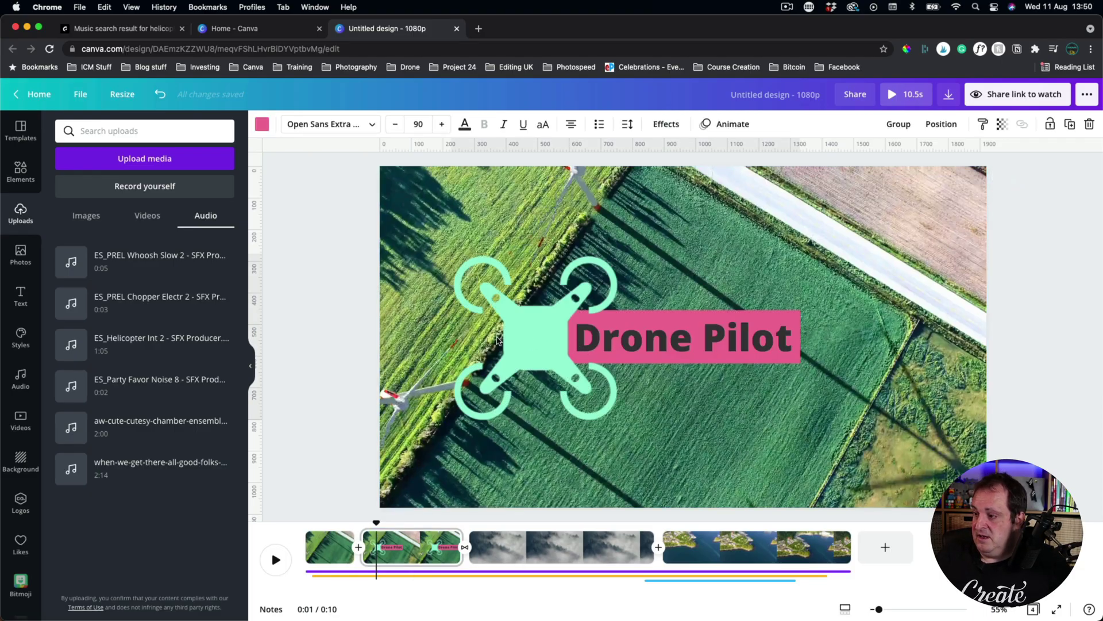
click(305, 528)
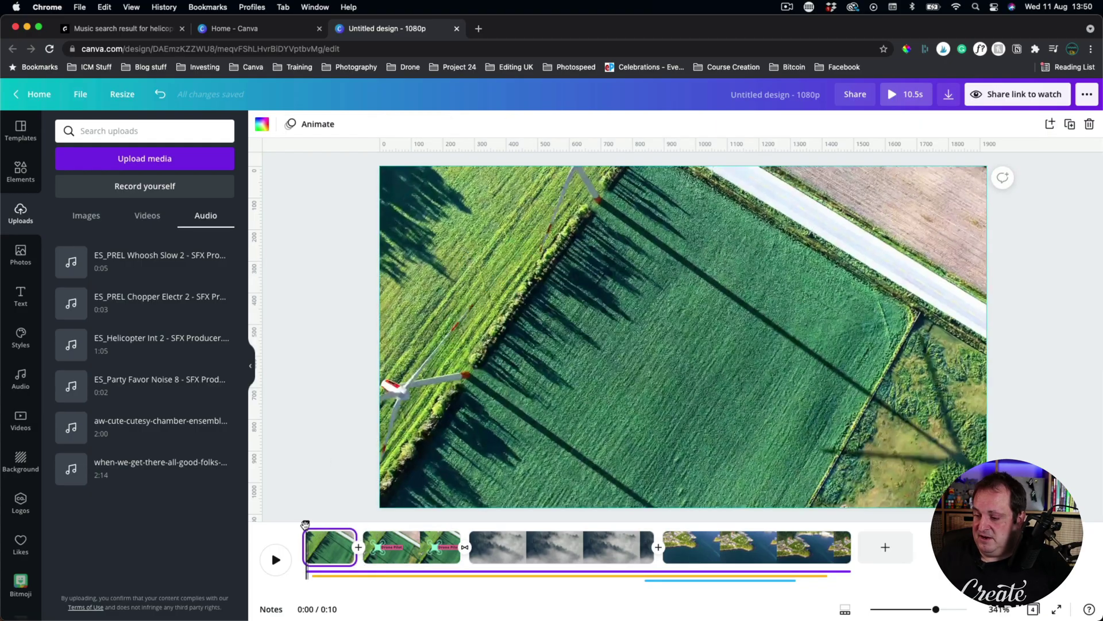
key(space)
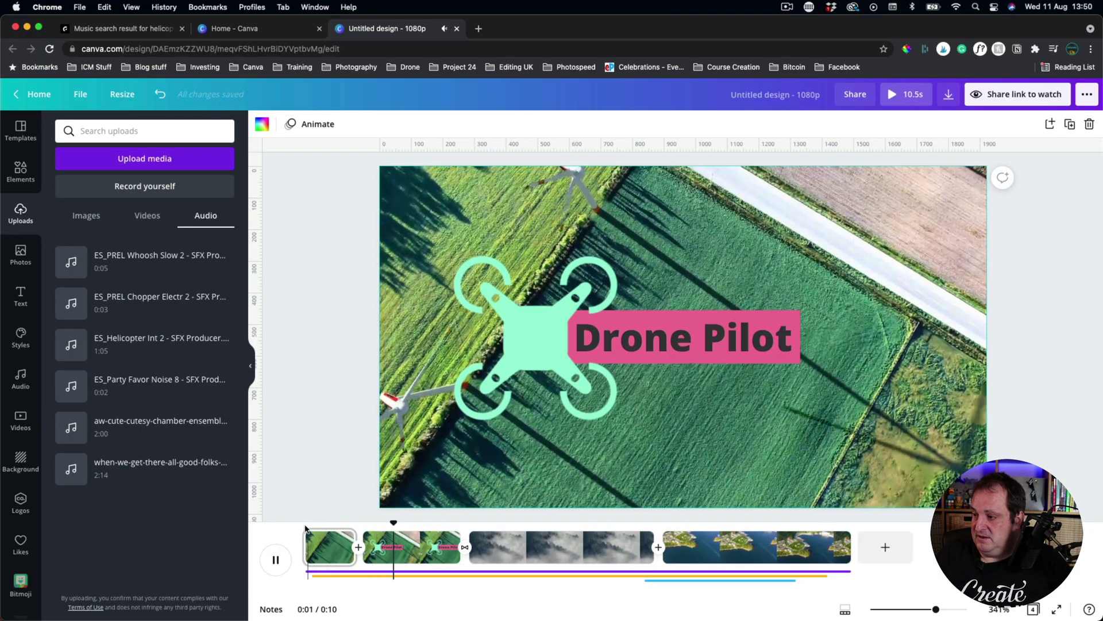
key(space)
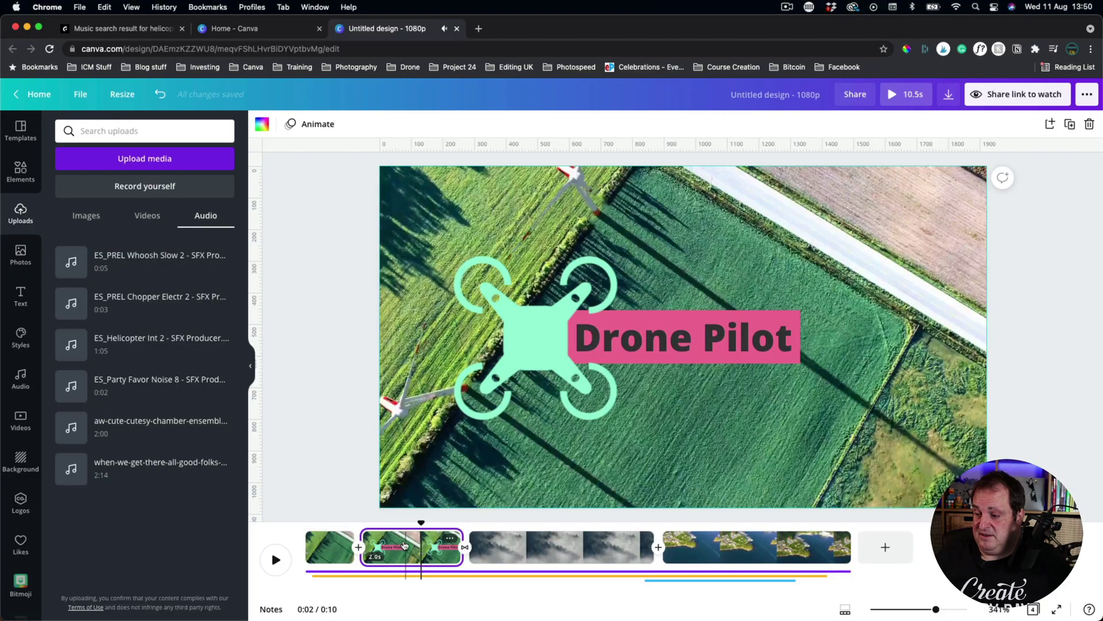
click(404, 572)
click(599, 333)
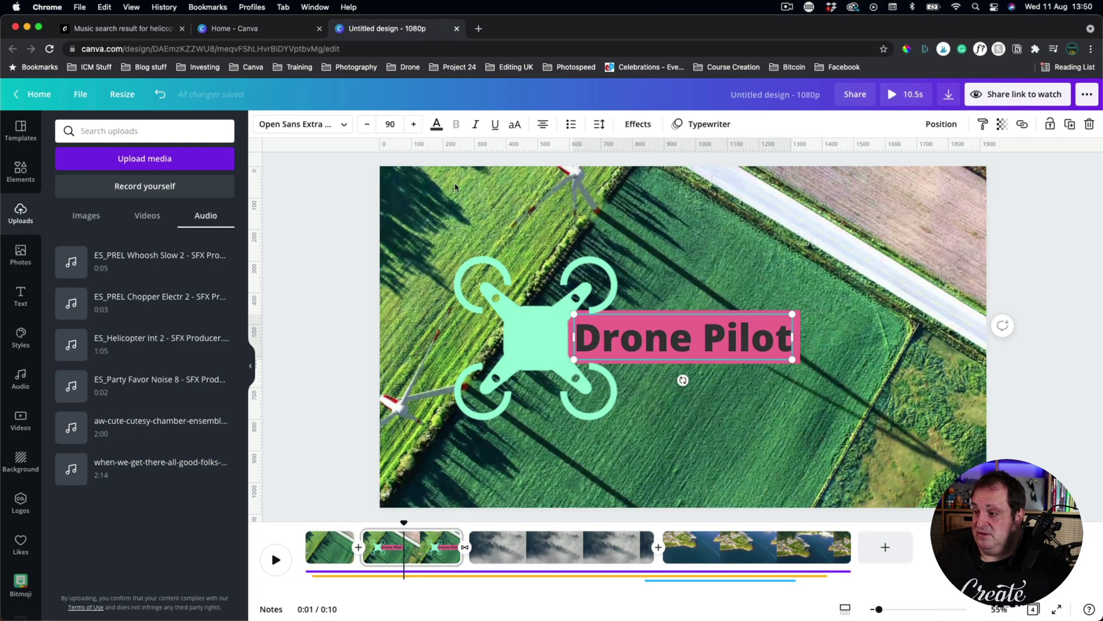
click(515, 343)
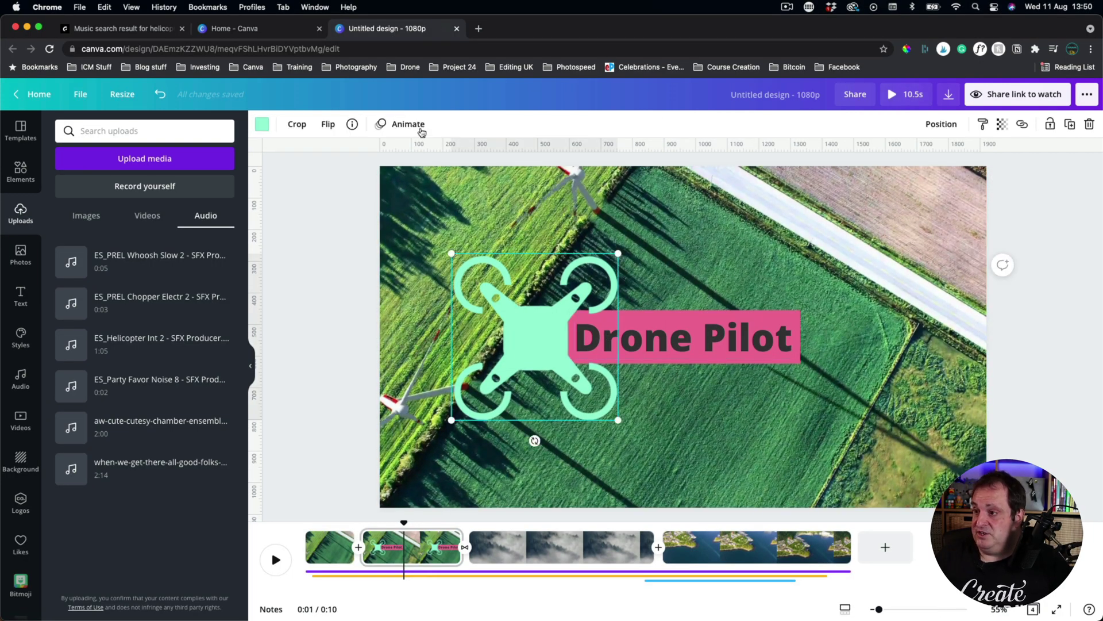
click(410, 126)
click(205, 180)
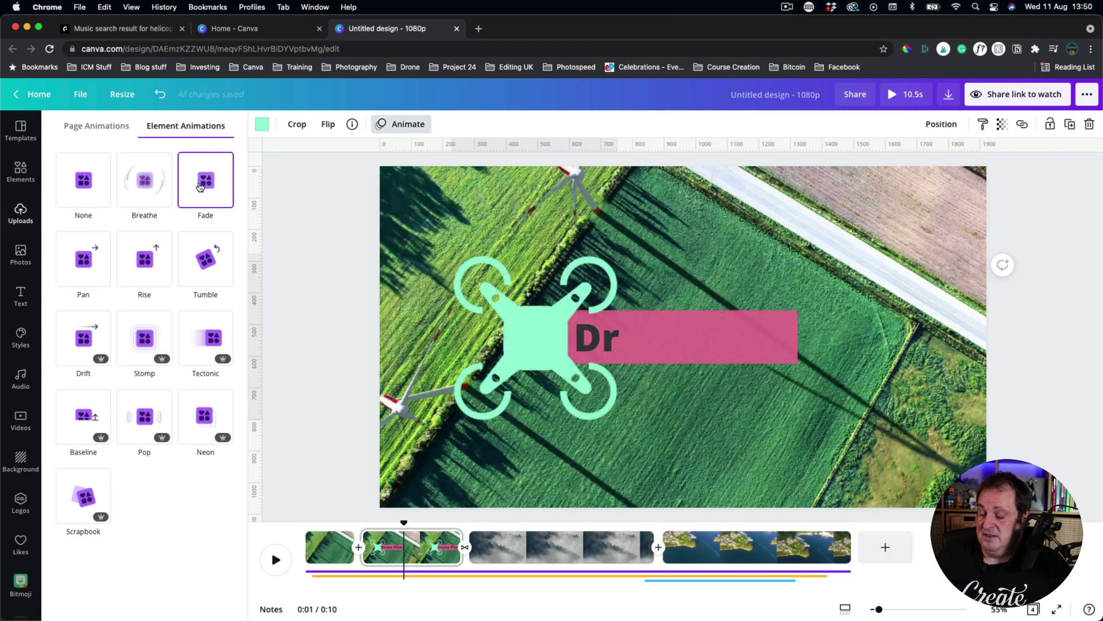
- Check the title's Typewriter and the pink bar's Pan animations, then return to the start
click(697, 340)
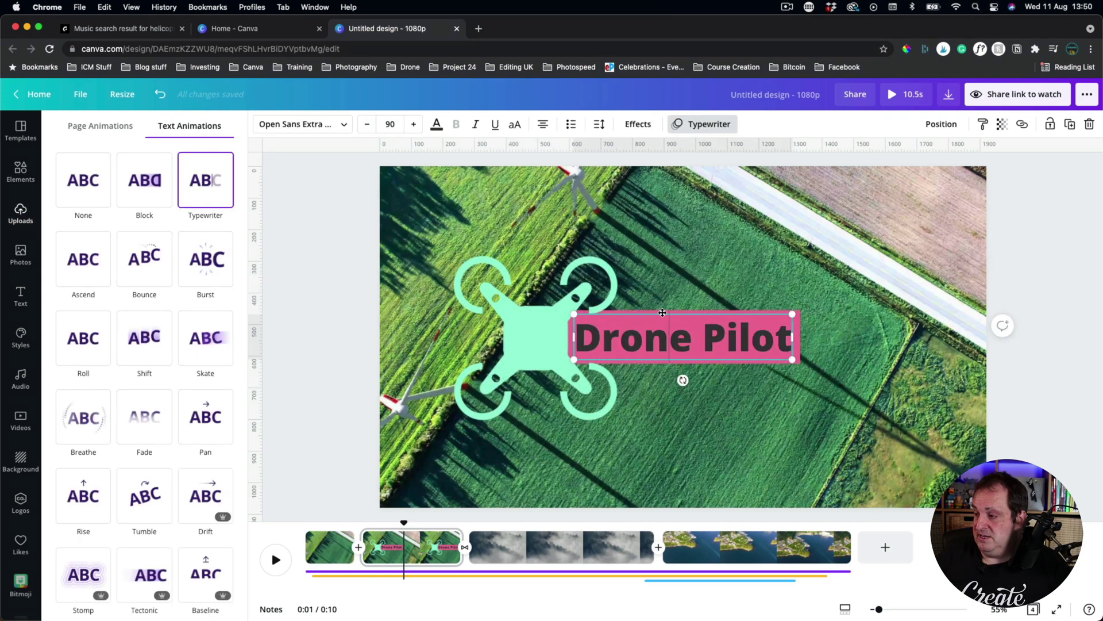
click(326, 288)
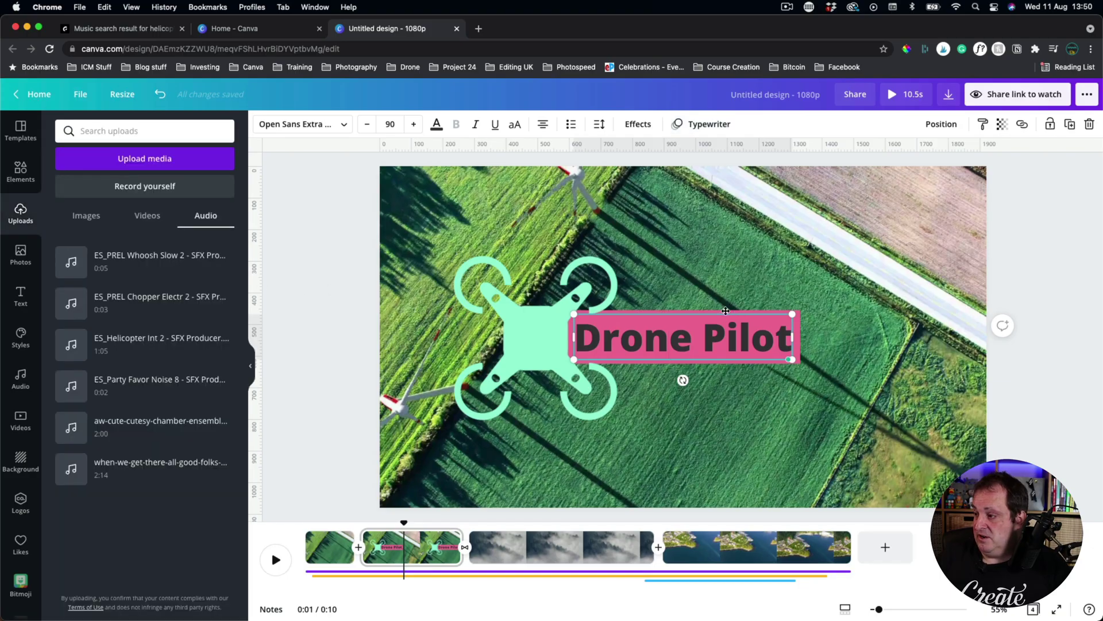
click(794, 319)
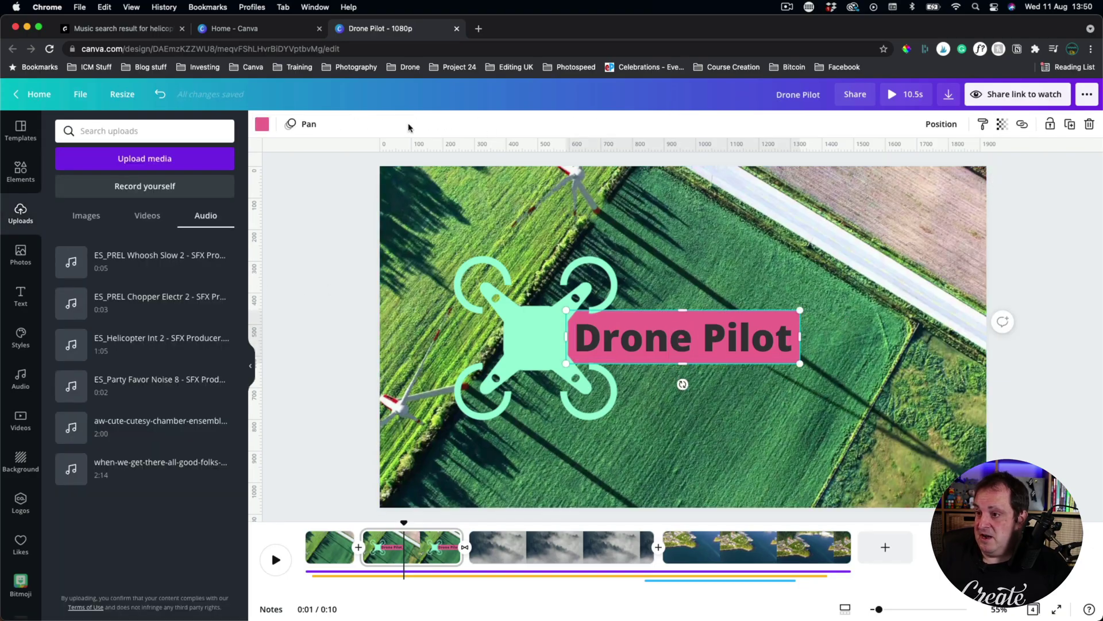
click(304, 124)
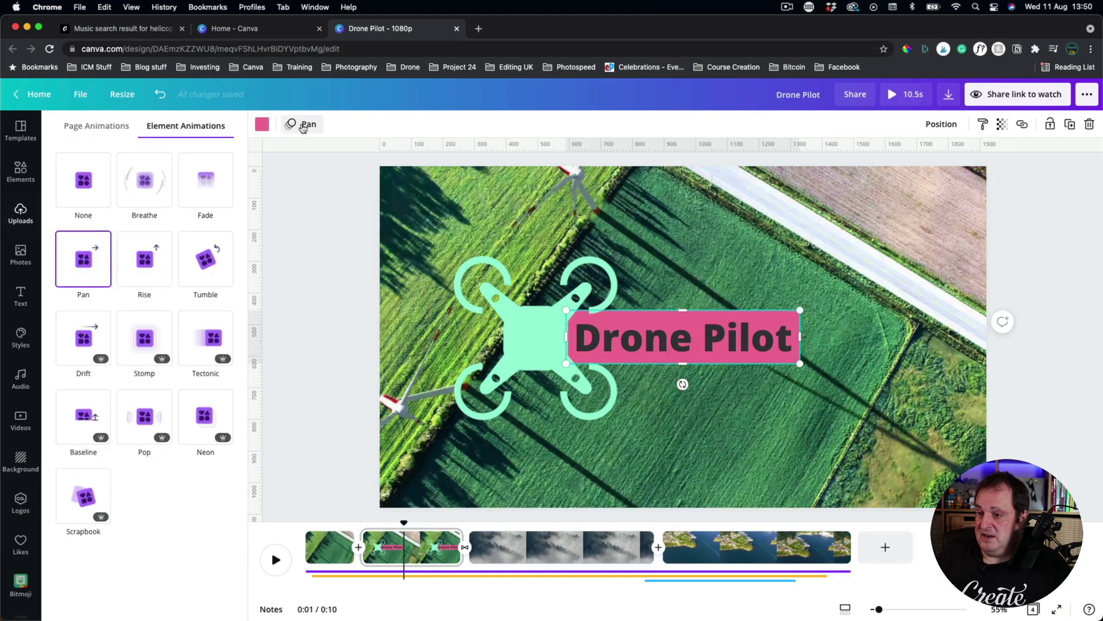
click(344, 270)
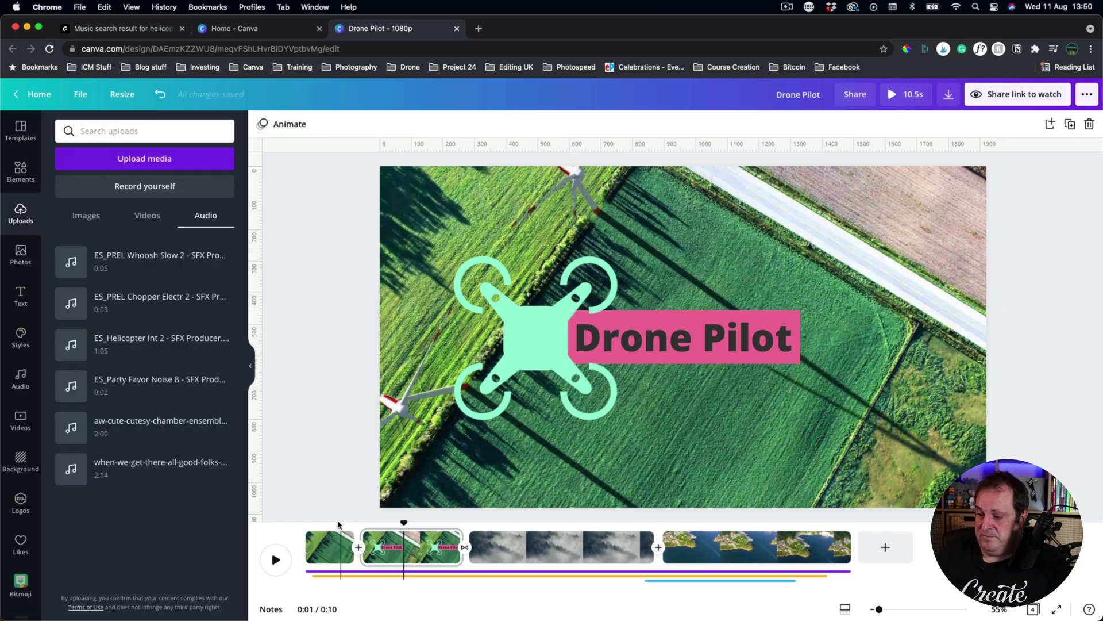
click(338, 543)
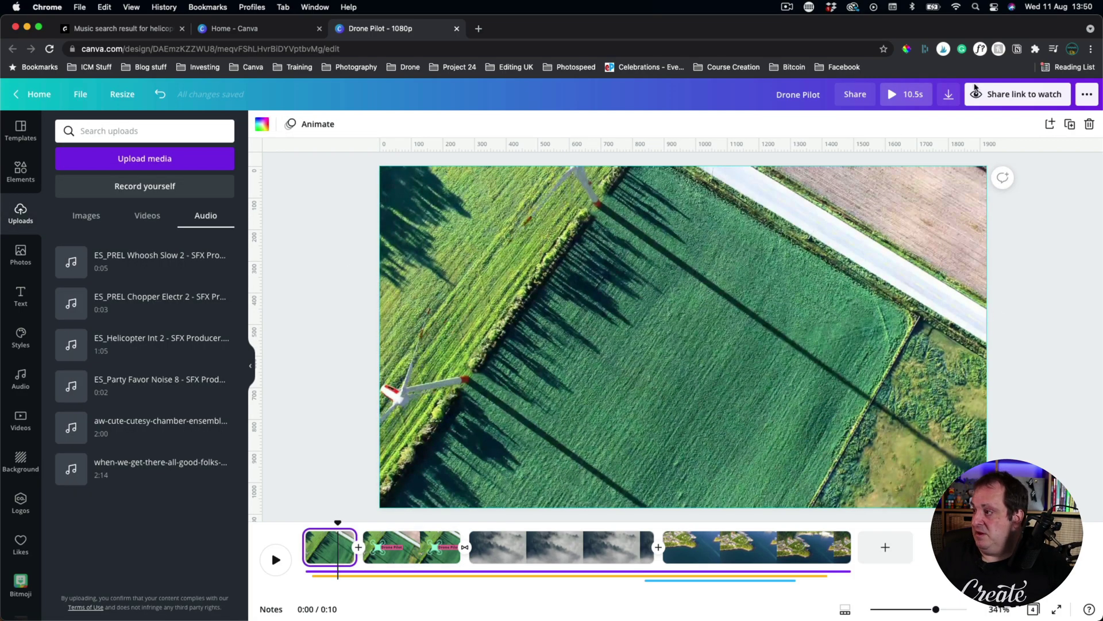
click(911, 95)
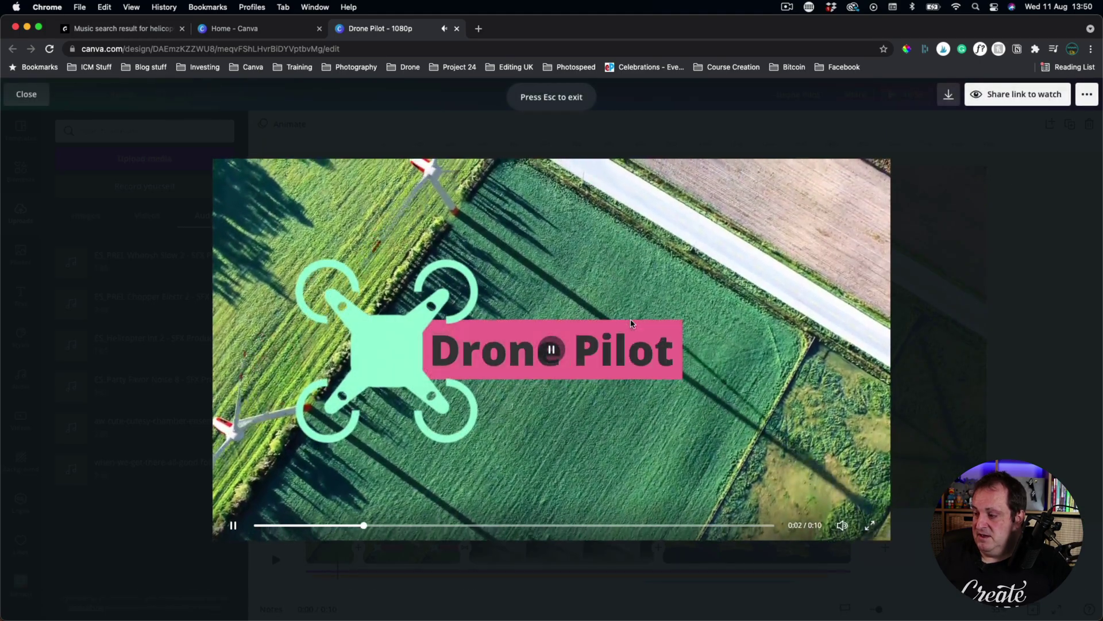
click(630, 323)
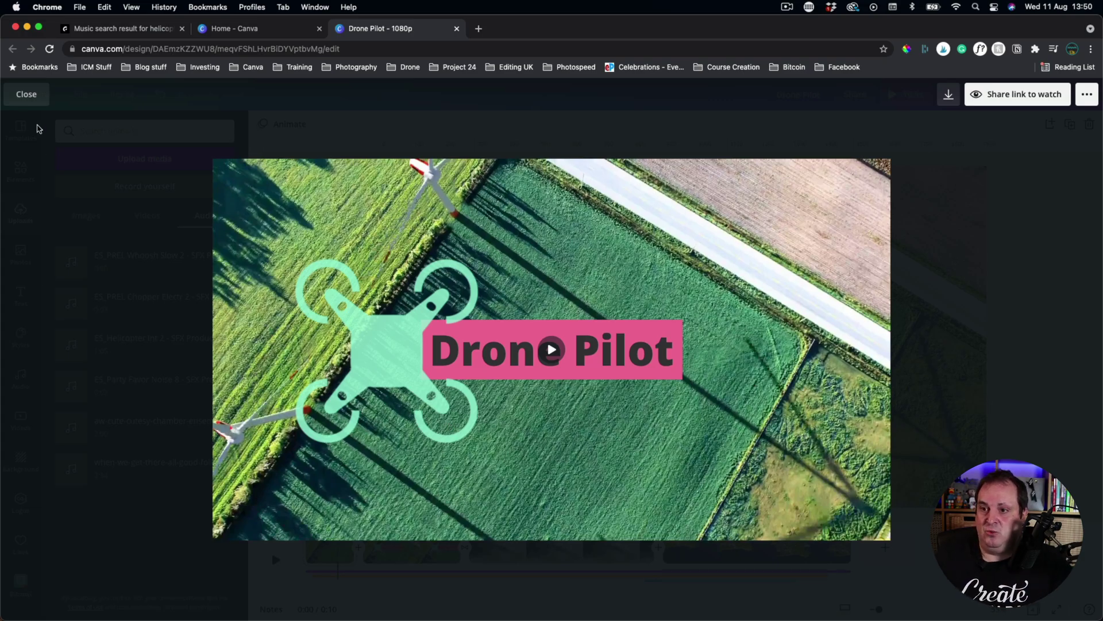
click(27, 93)
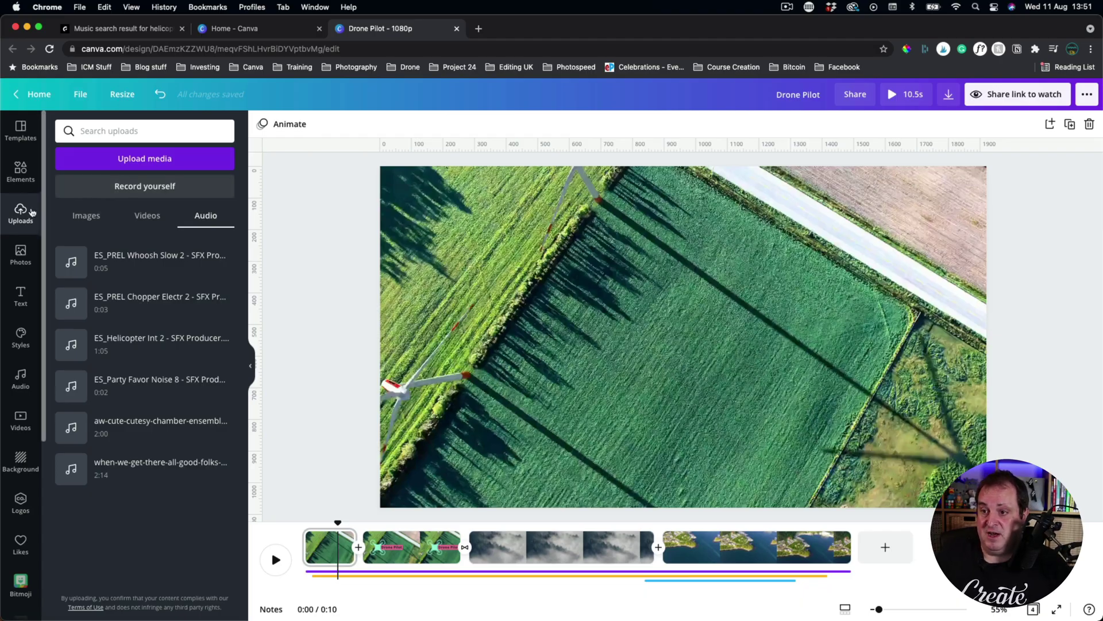
click(165, 187)
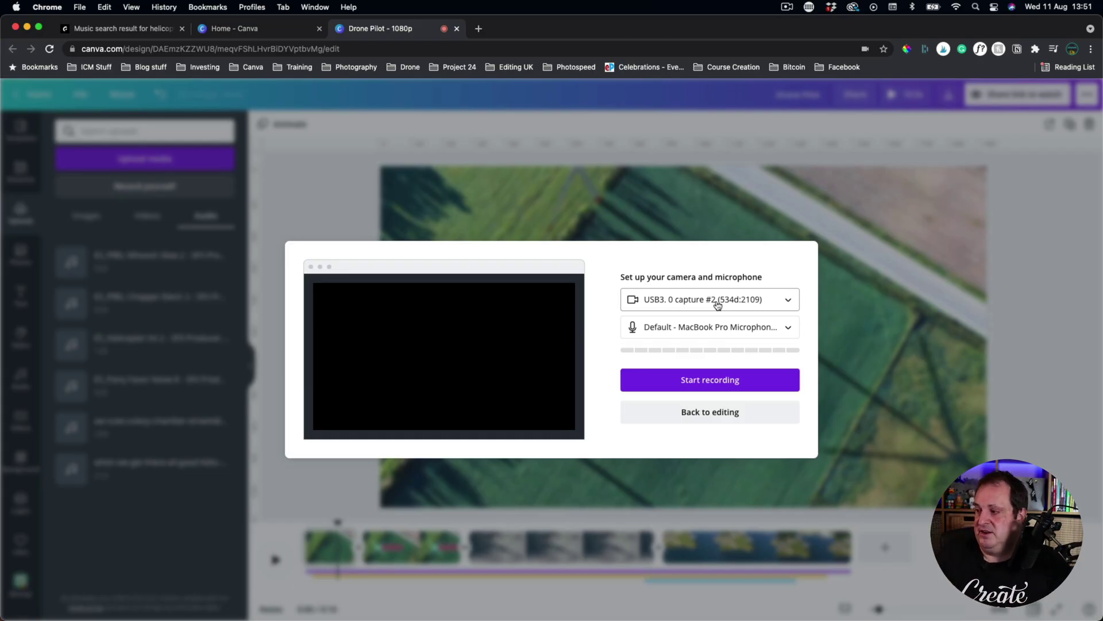
click(717, 305)
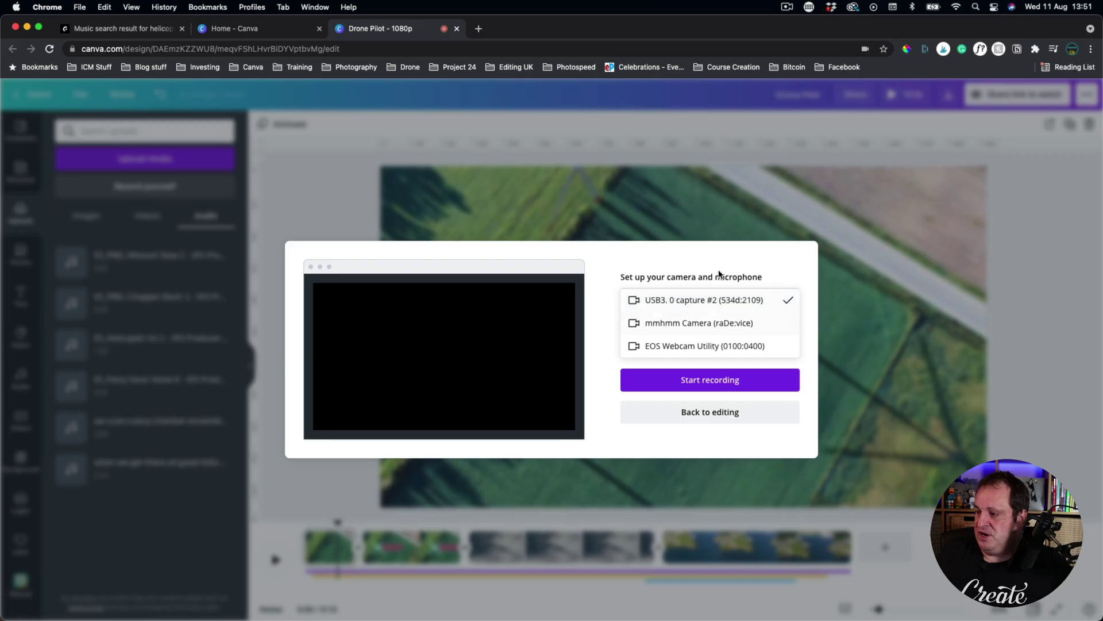
click(699, 276)
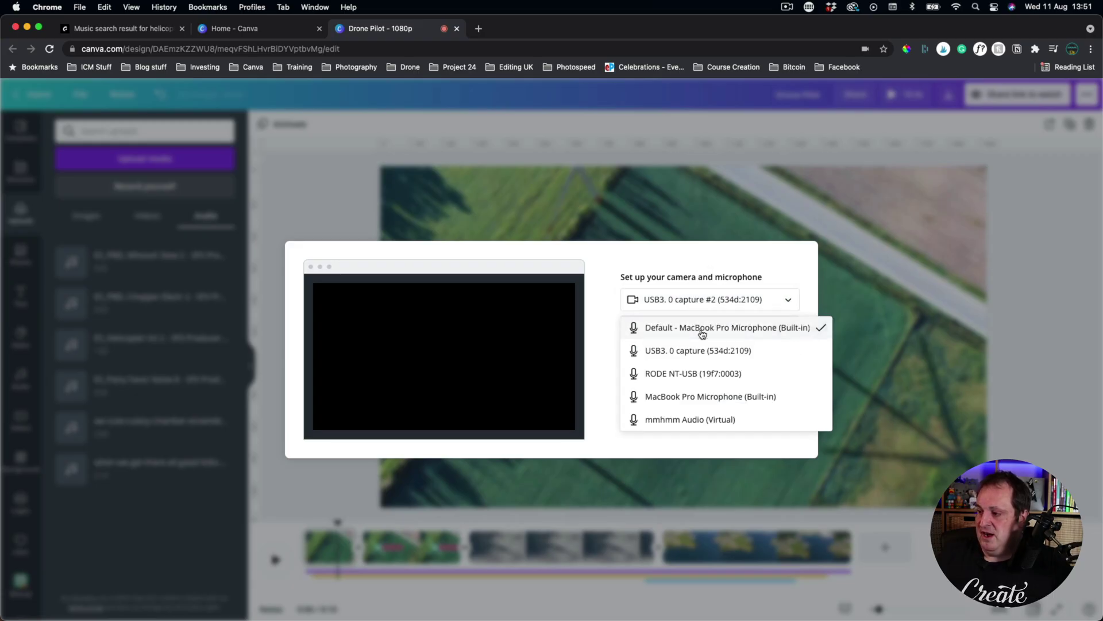
click(677, 330)
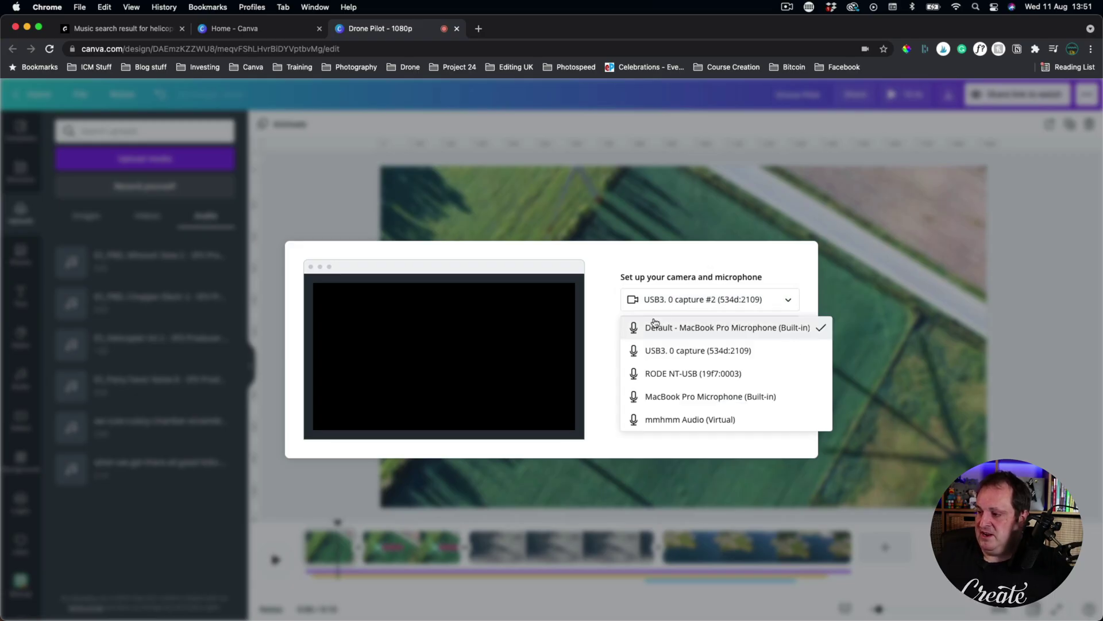
click(683, 374)
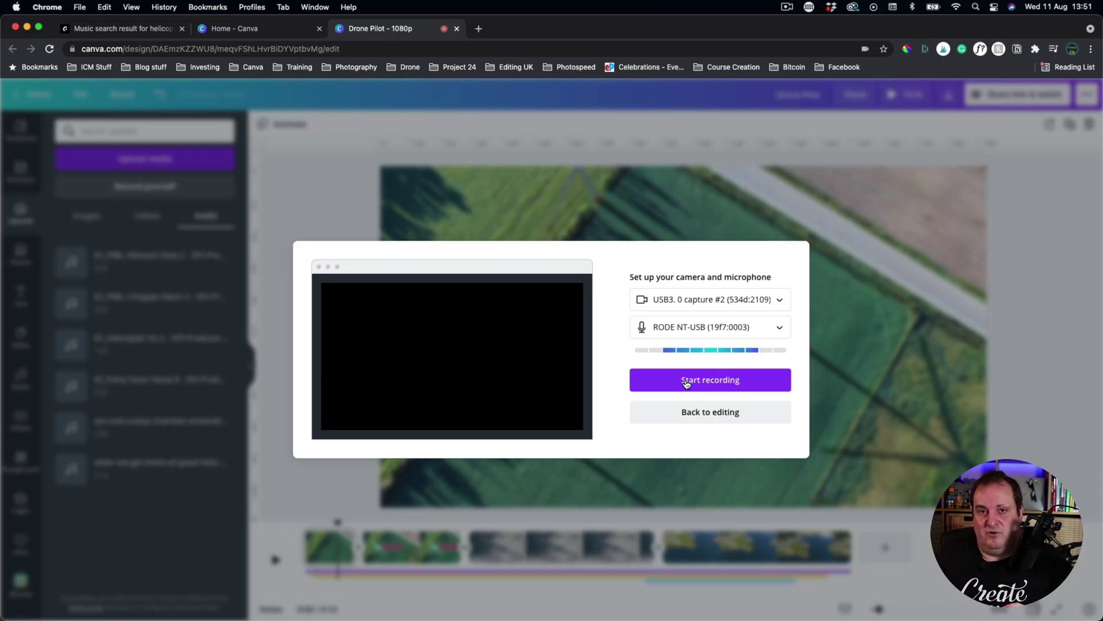
click(710, 413)
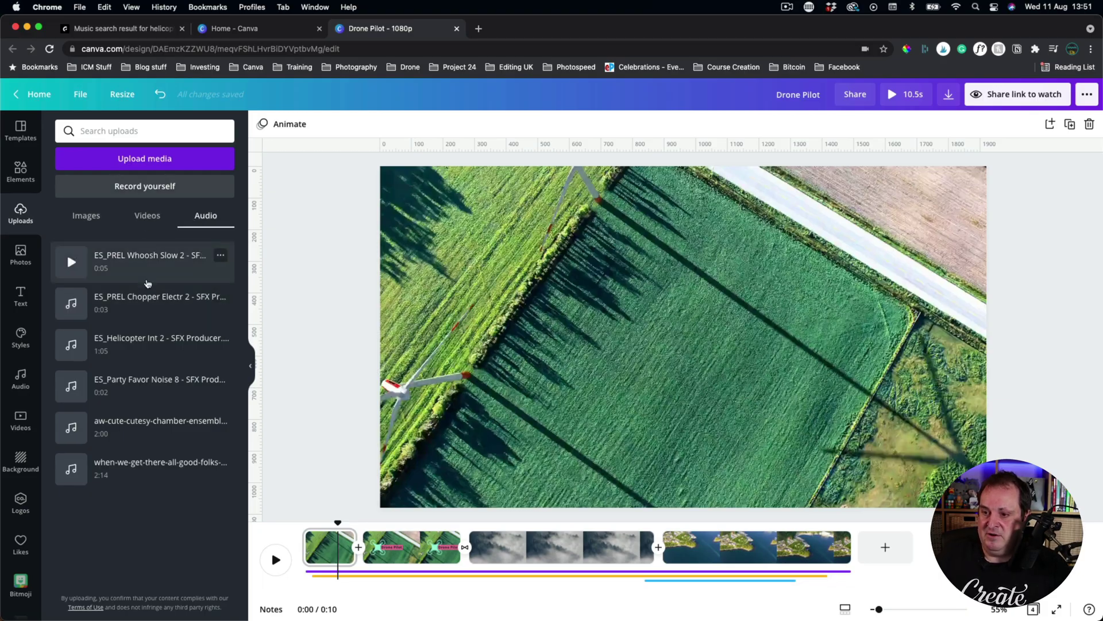
- Duplicate the last island clip as a new page
mouse_move(154, 343)
click(147, 214)
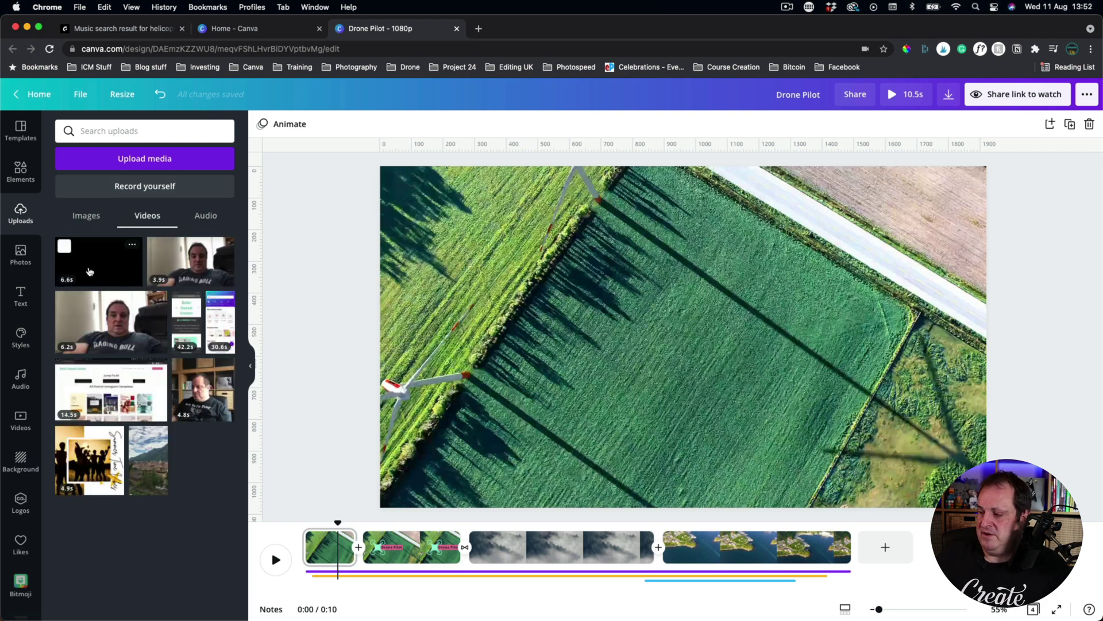
click(803, 532)
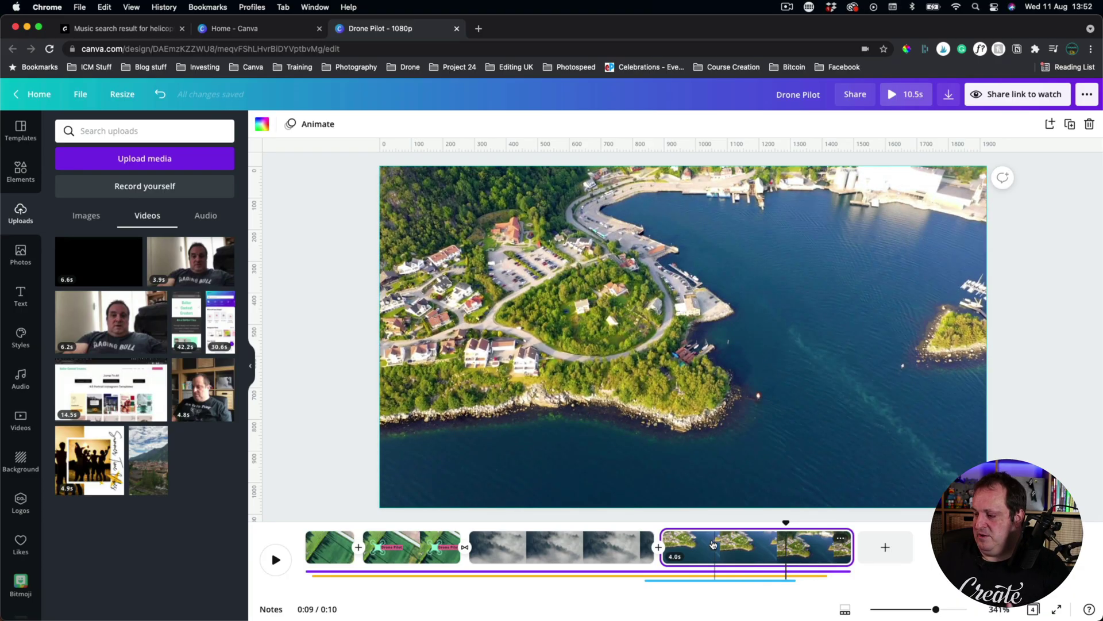
click(839, 539)
click(883, 440)
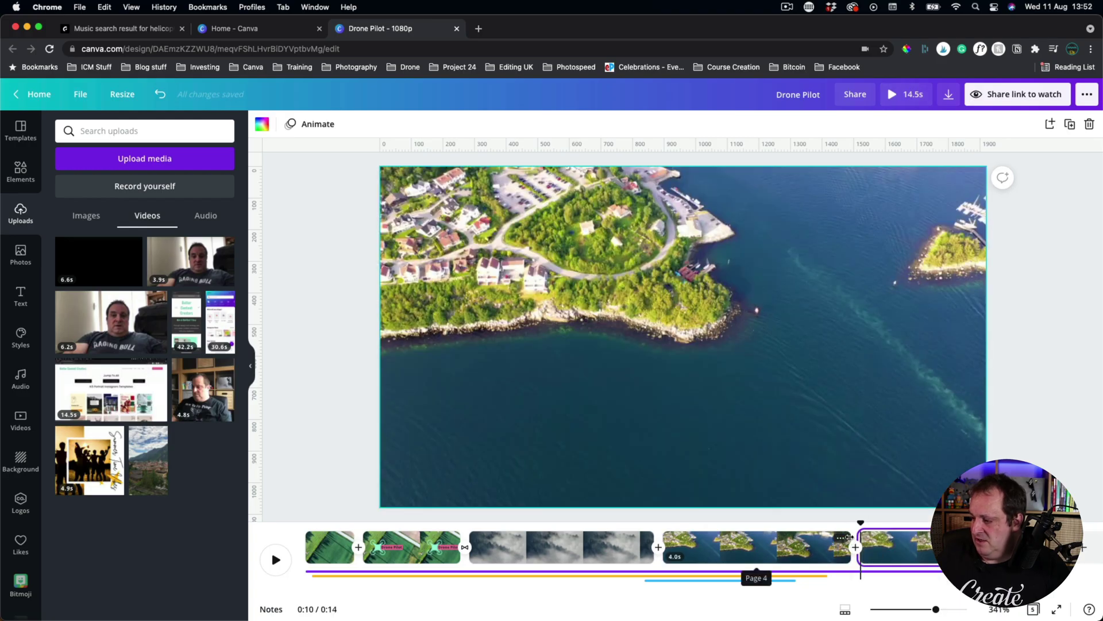
- Trim page 4 and page 5 so the last clip runs 2.5 seconds and the video 12.6
drag(849, 537, 807, 537)
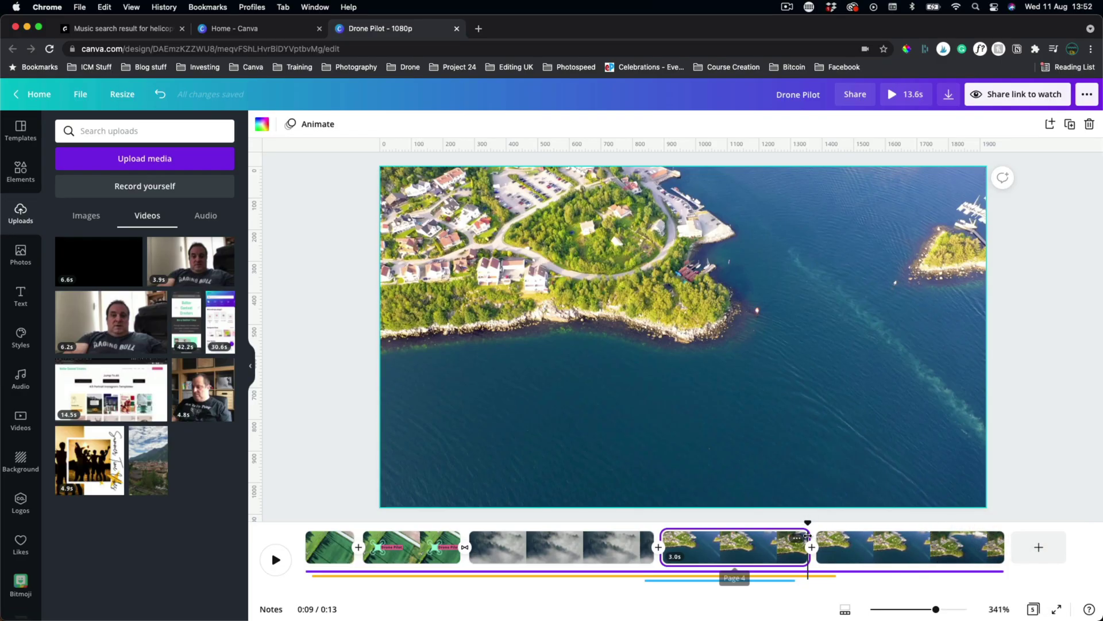
drag(818, 540, 961, 547)
click(836, 546)
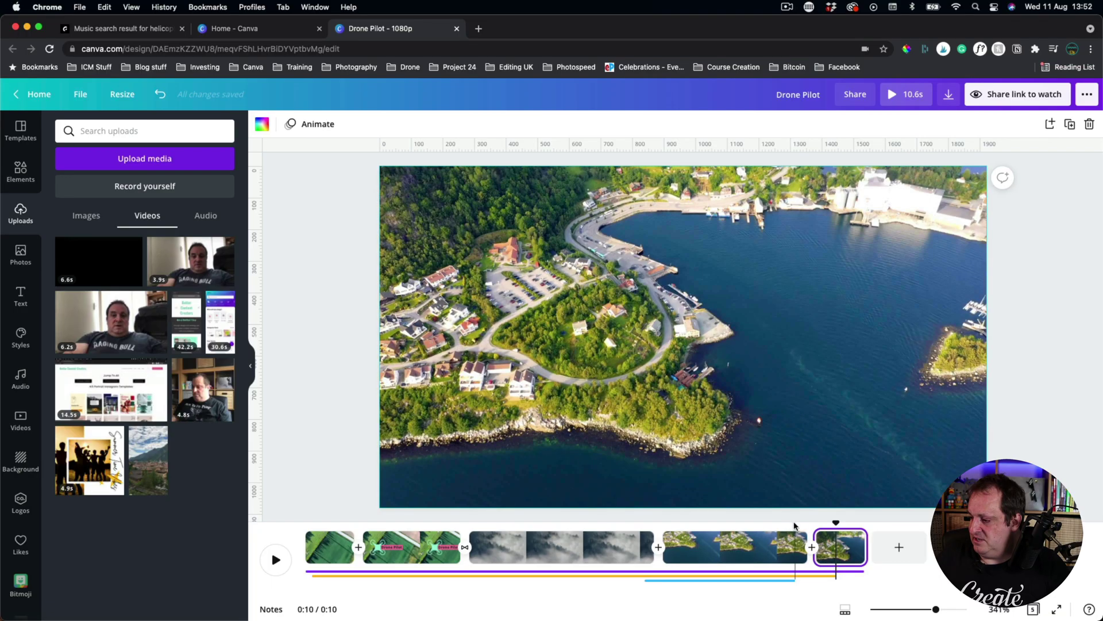
drag(865, 547, 937, 547)
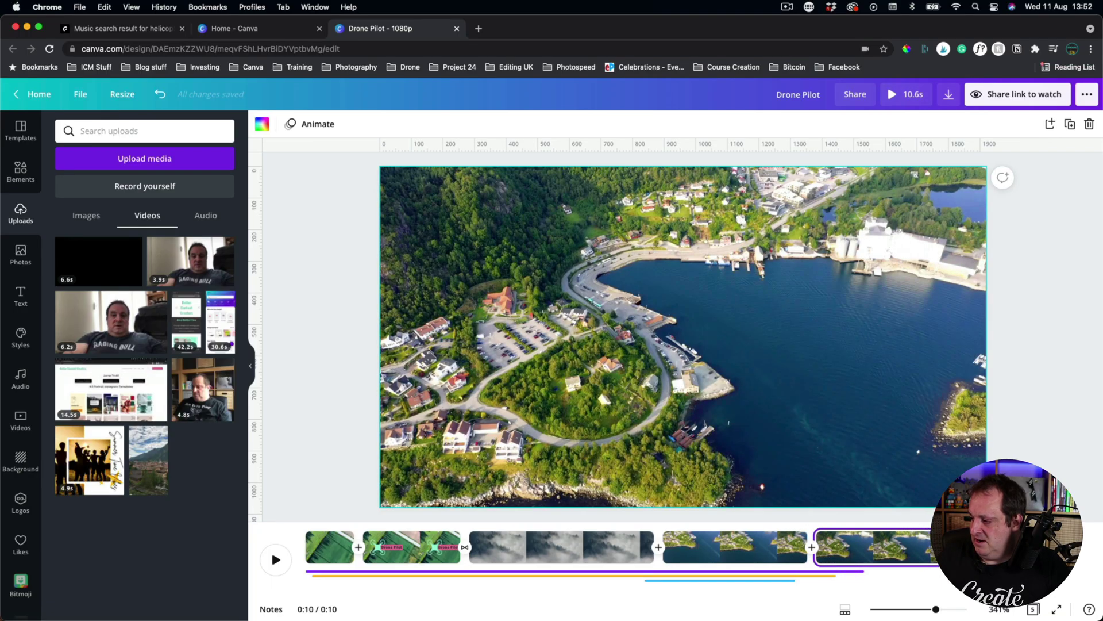
click(853, 572)
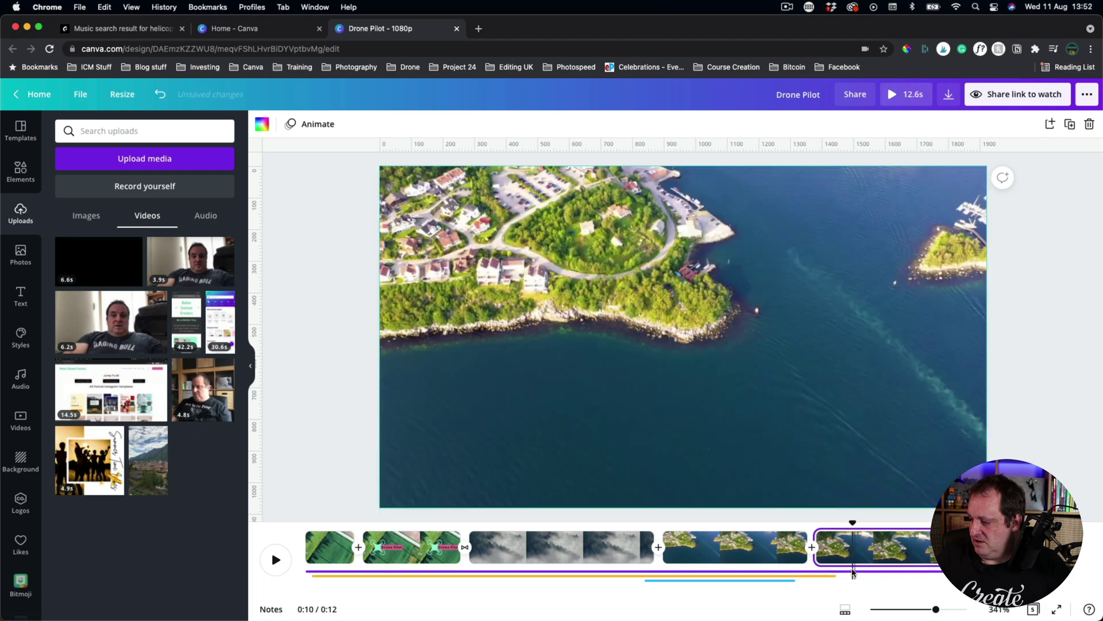
click(830, 574)
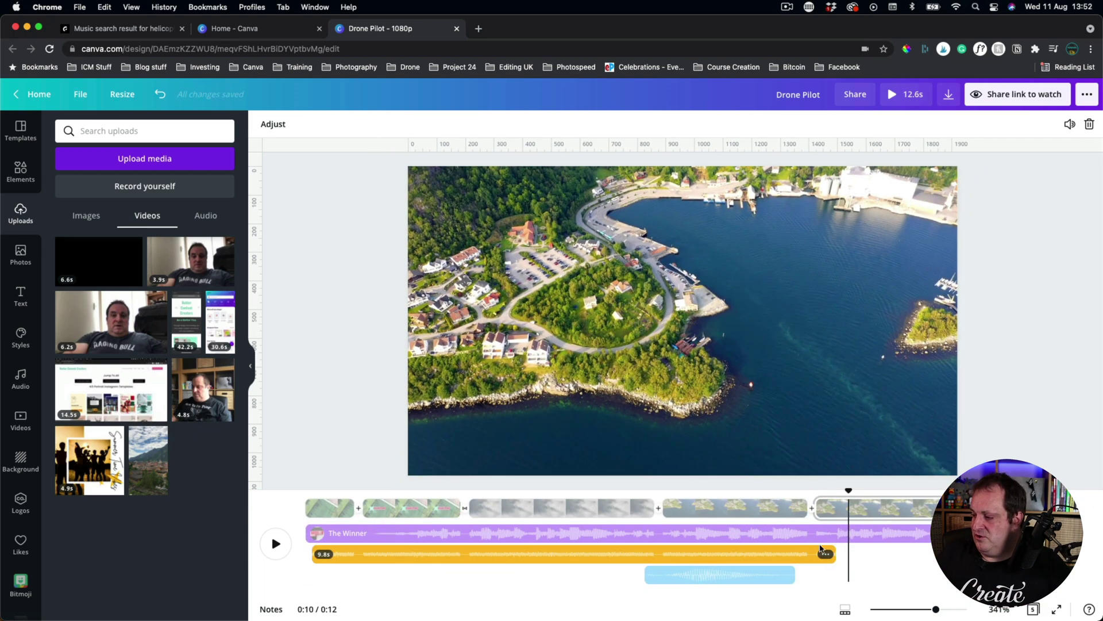
- Shorten the helicopter audio to 9.4 seconds and paste the ReallyGreatSite.com text onto the closing clip
drag(836, 554, 822, 550)
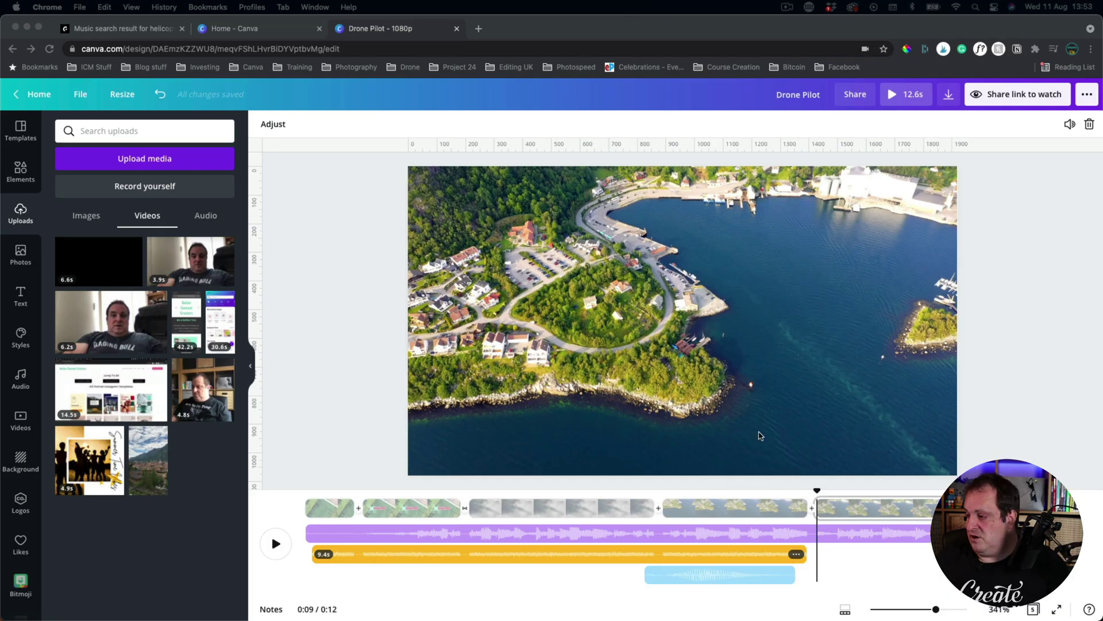
click(871, 508)
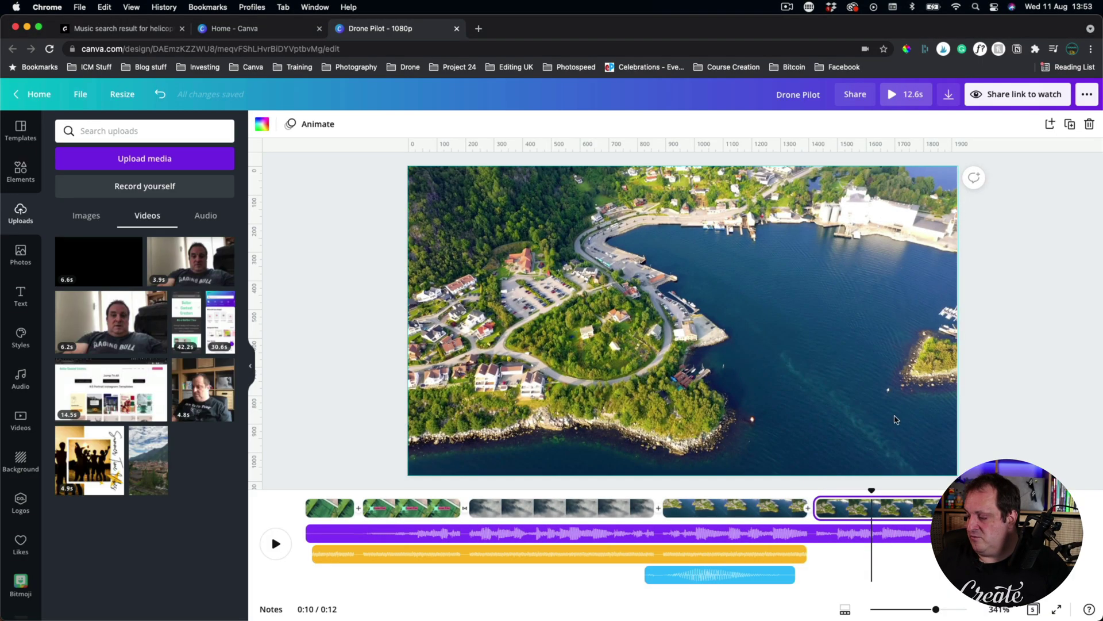
click(664, 398)
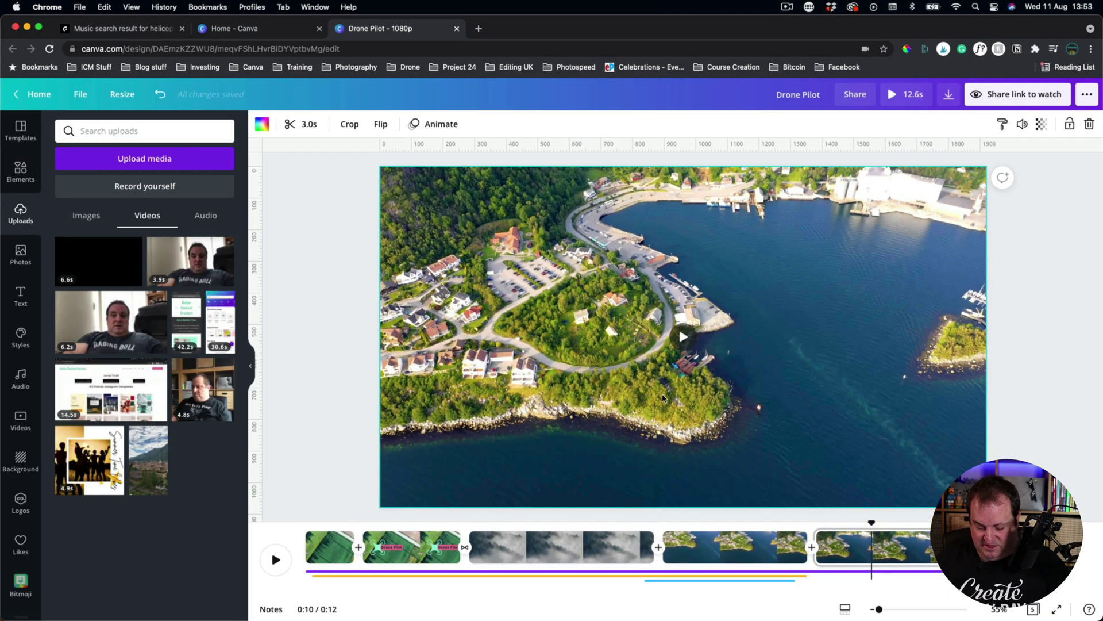
key(super+v)
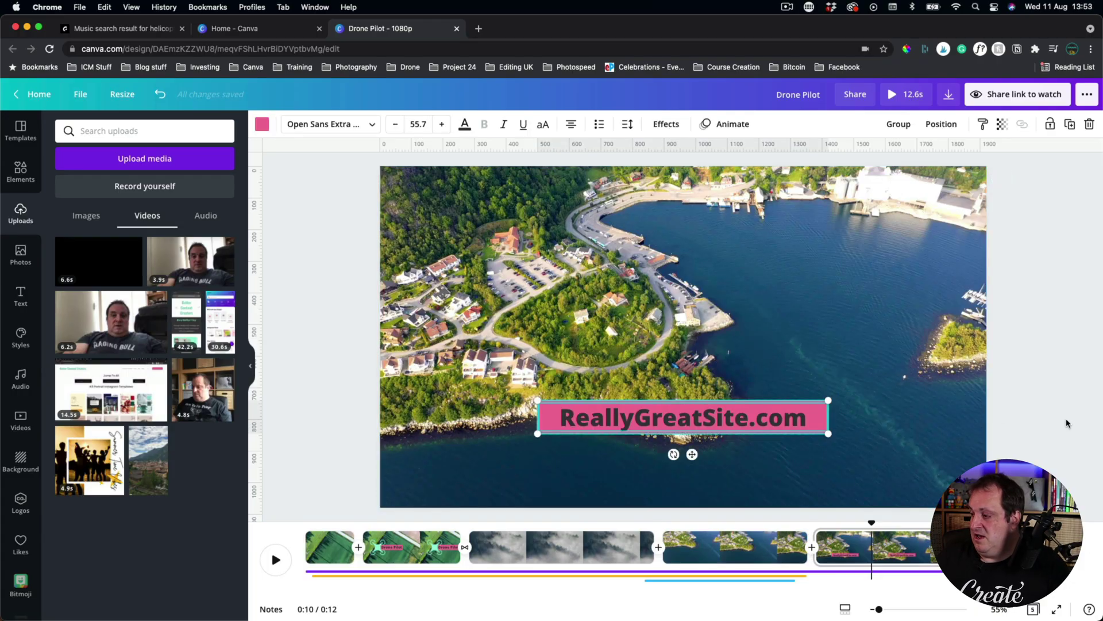
- Deselect the website text and add the 6.6s black uploaded video to the closing page
click(1041, 395)
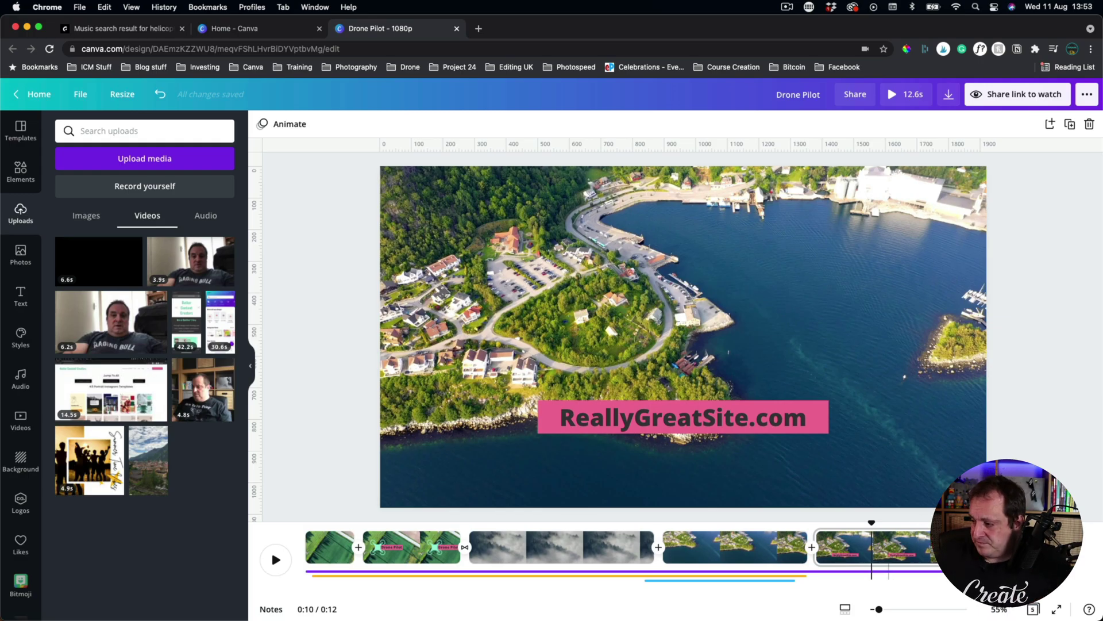
mouse_move(66, 253)
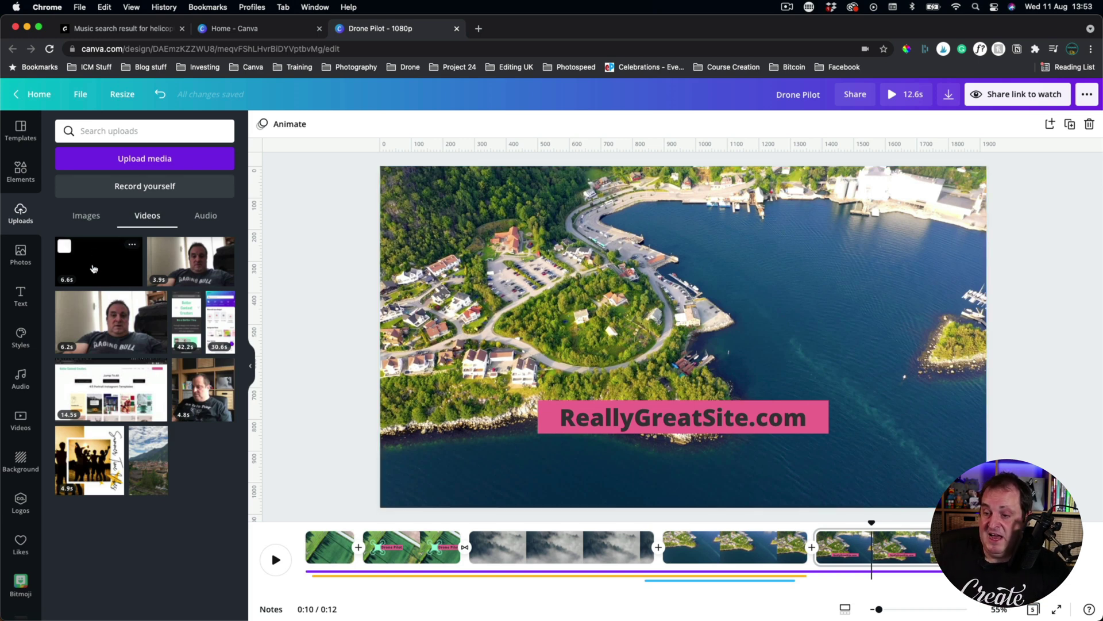
click(85, 270)
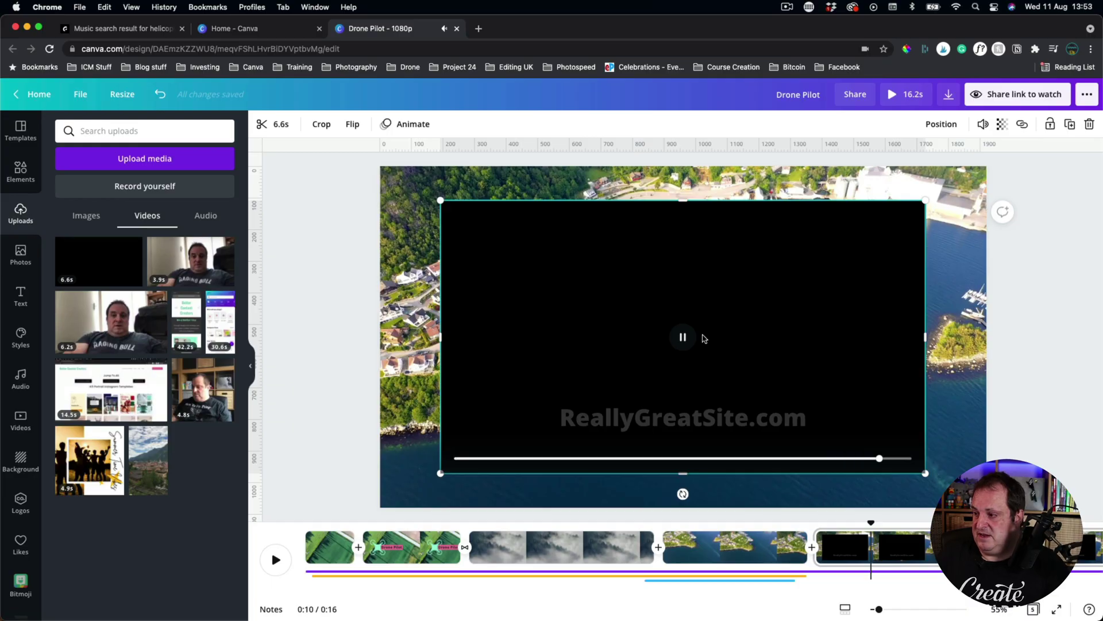
- Pause the black video, open its trim bar and preview the clip's playback
click(689, 338)
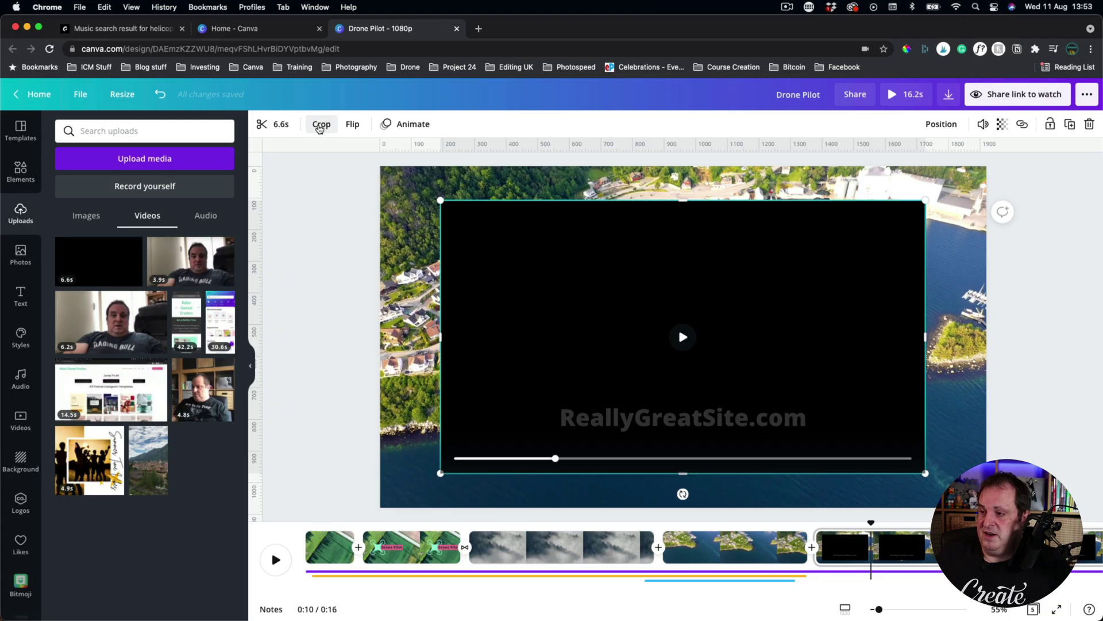
click(320, 125)
click(319, 125)
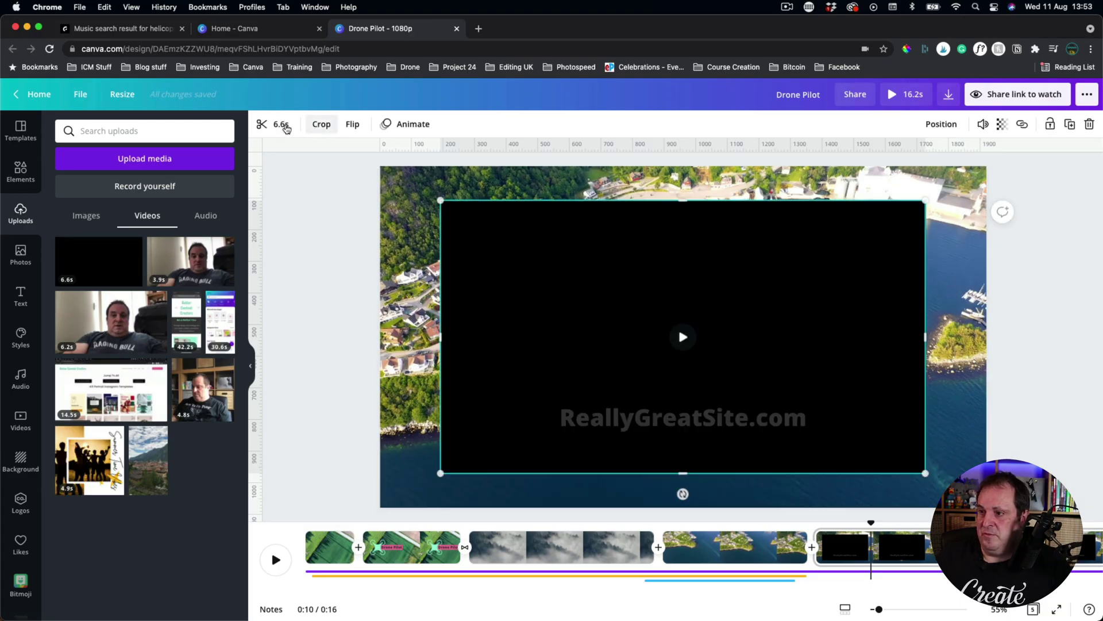
click(277, 125)
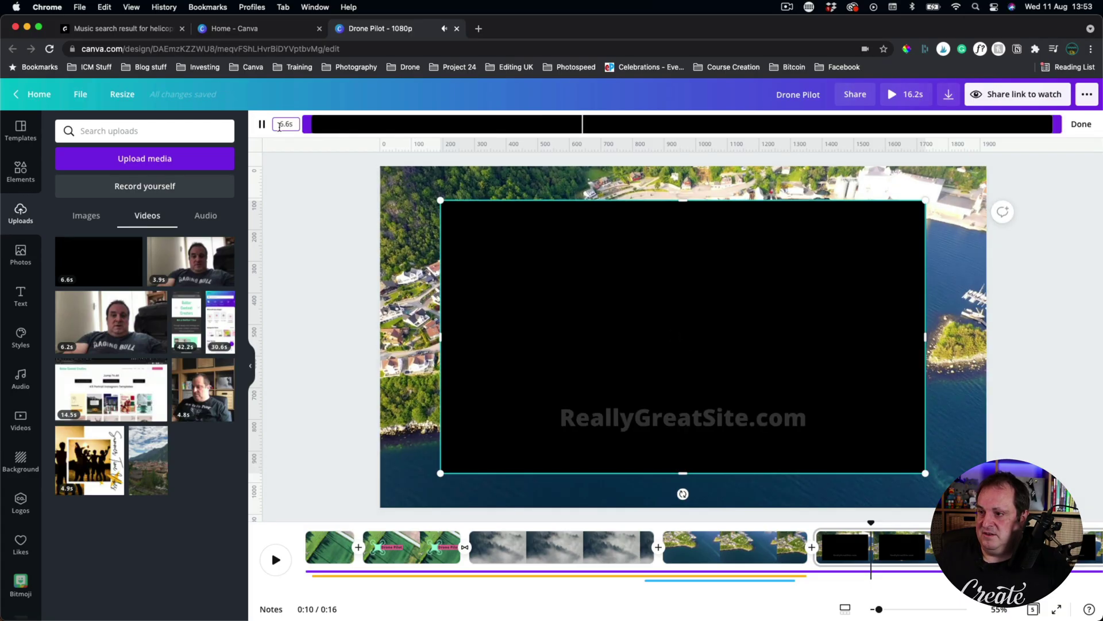
click(262, 124)
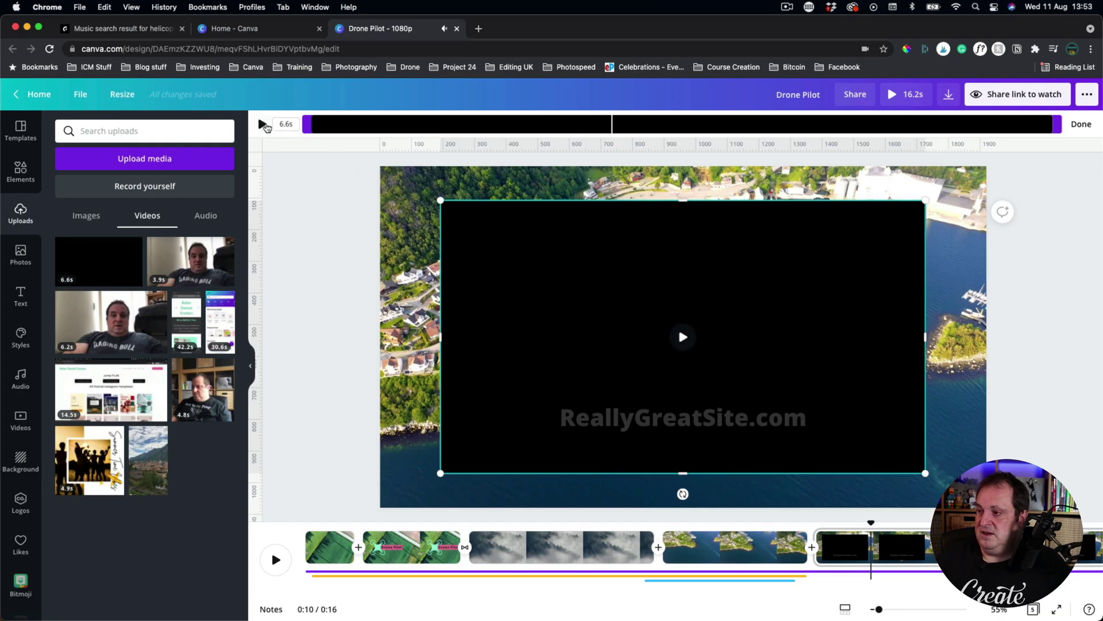
click(263, 124)
key(space)
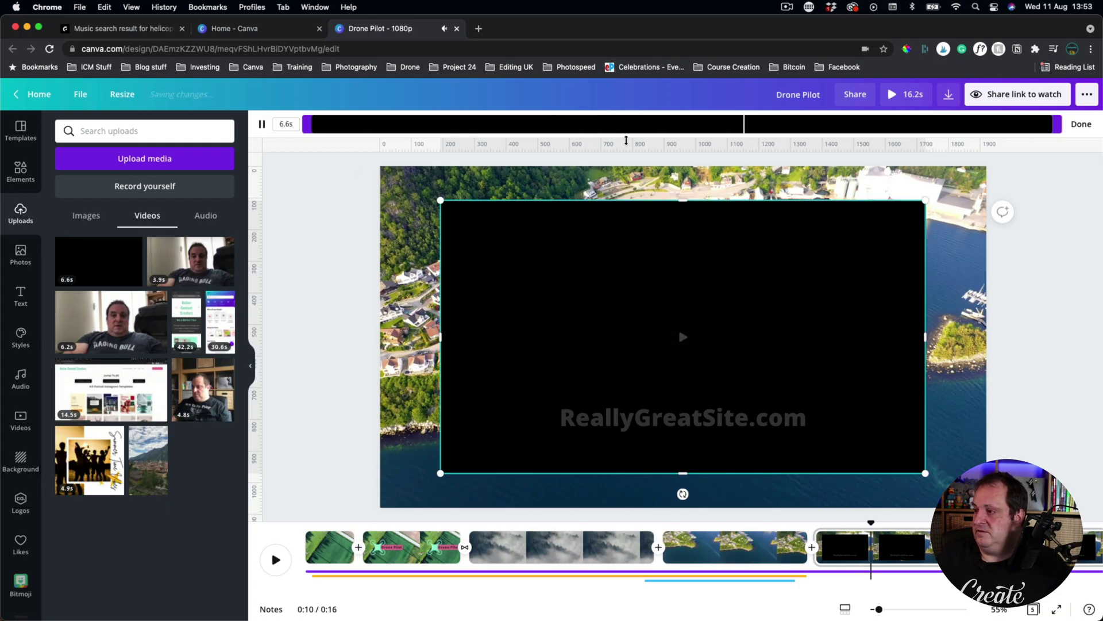
key(space)
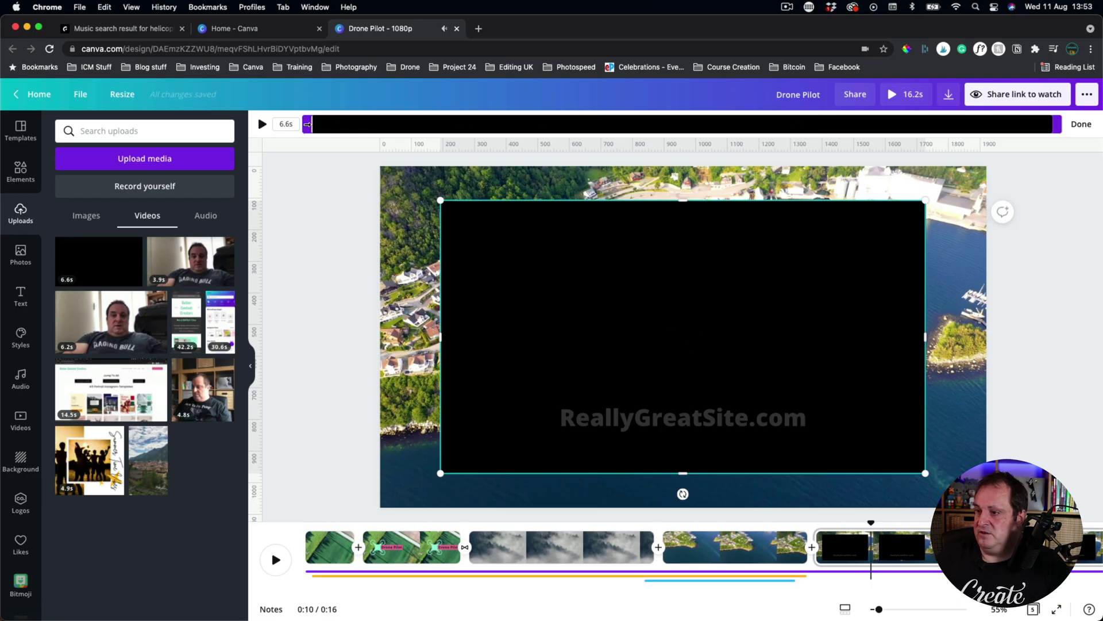
- Cut the clip's start down to 2.4s, then its end, leaving a 1.3-second section
drag(308, 124, 783, 124)
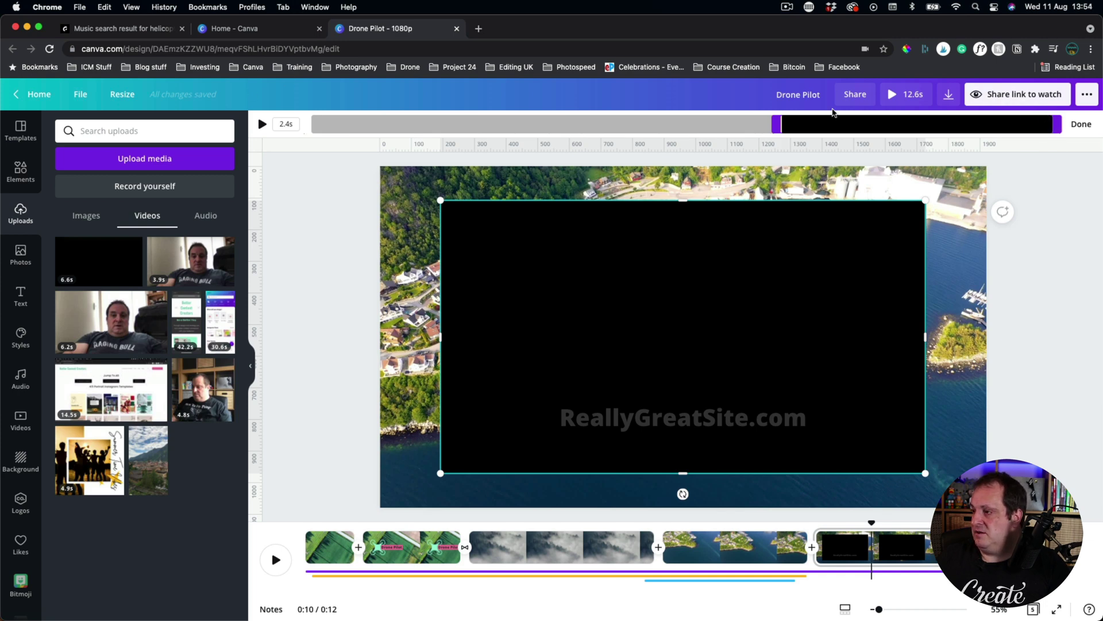
click(256, 124)
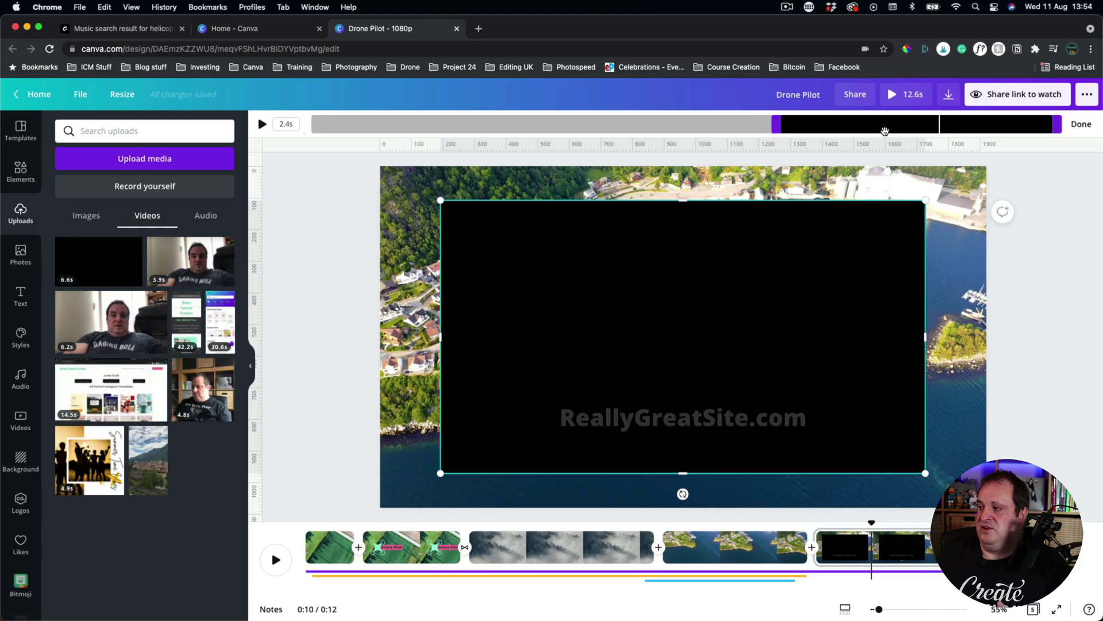
drag(1059, 122, 934, 122)
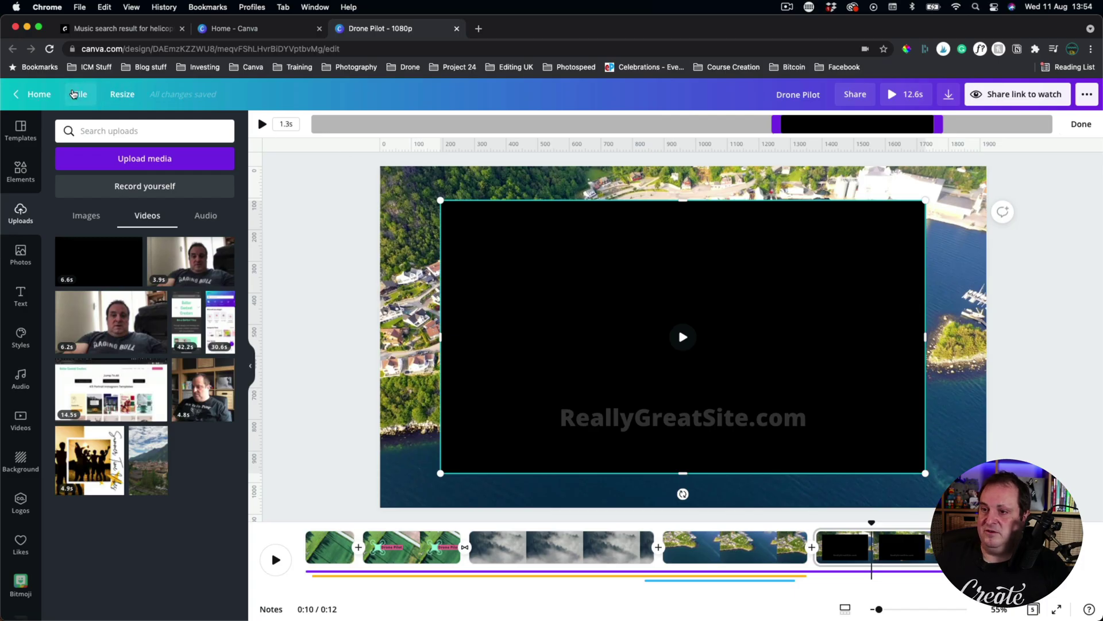
- Exit trim mode, reselect the black overlay video and play it to check the 1.3s cut
click(77, 95)
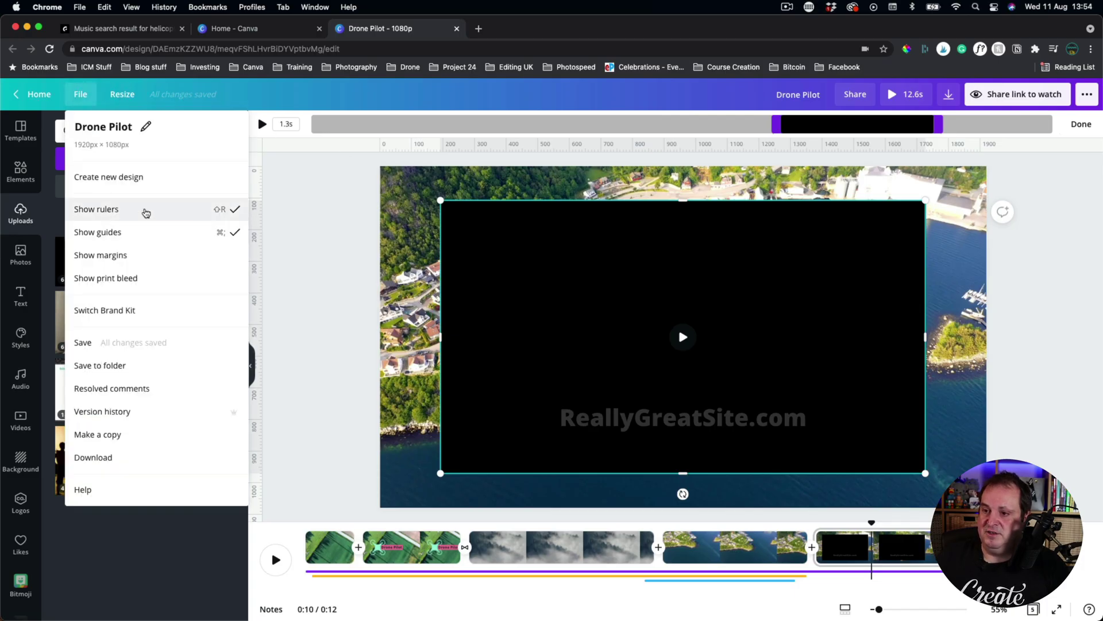
click(325, 219)
click(325, 219)
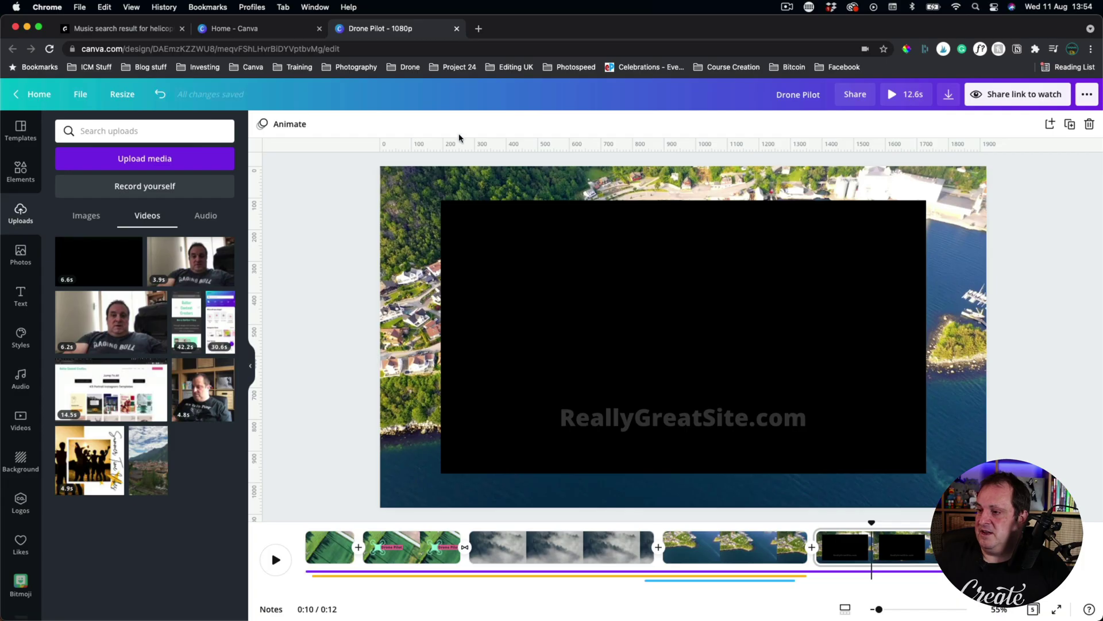
click(575, 272)
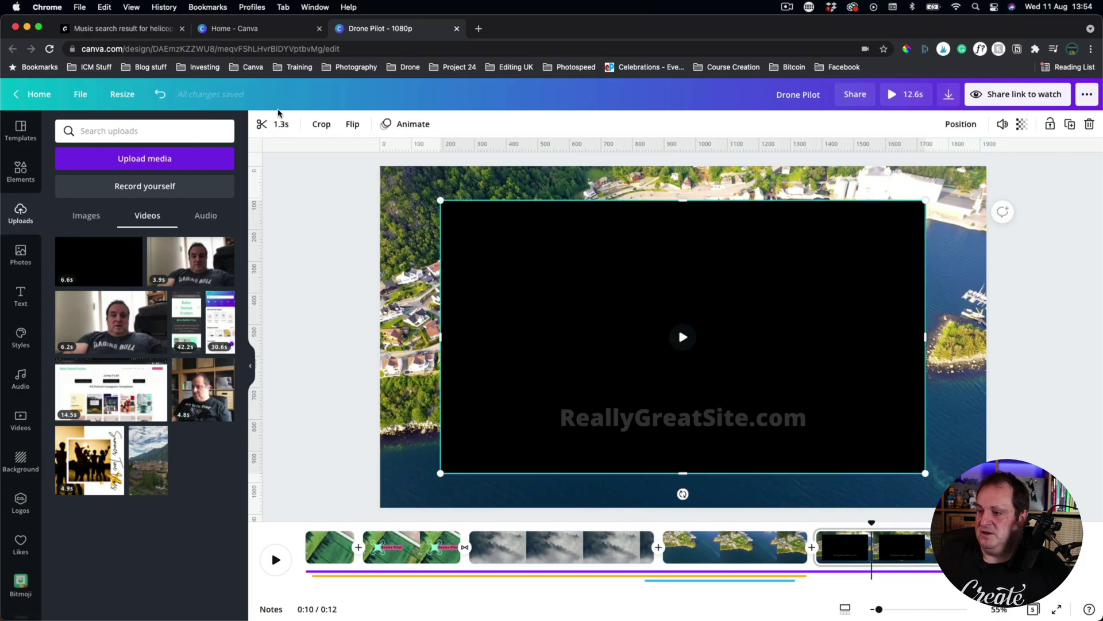
click(679, 336)
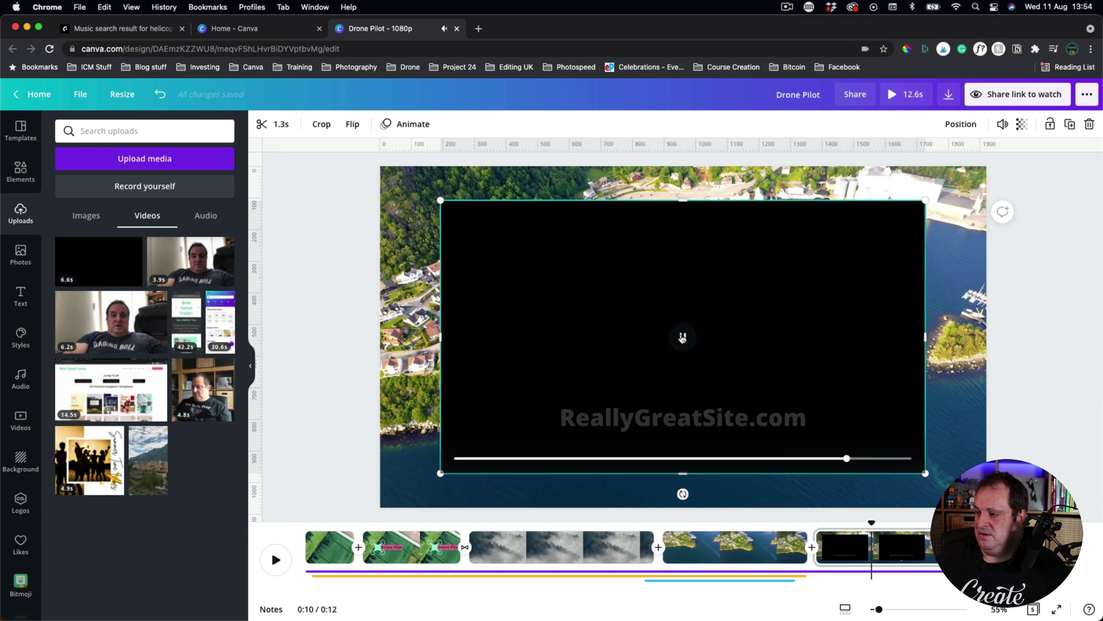
click(681, 336)
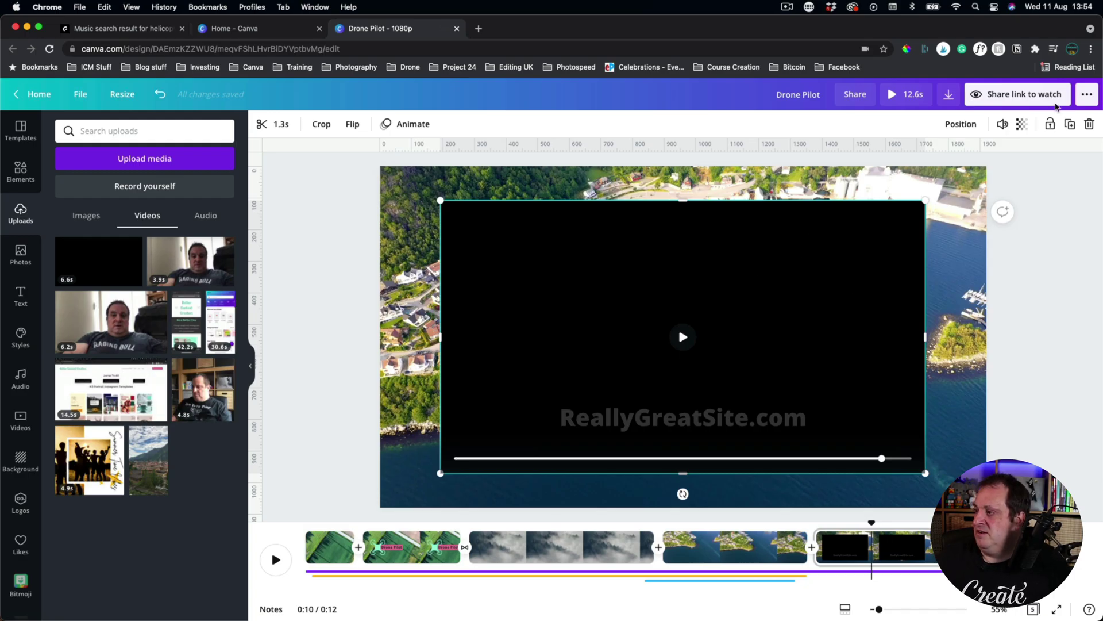
- Set the black overlay's transparency to 0, then play the video from the beginning
click(1022, 124)
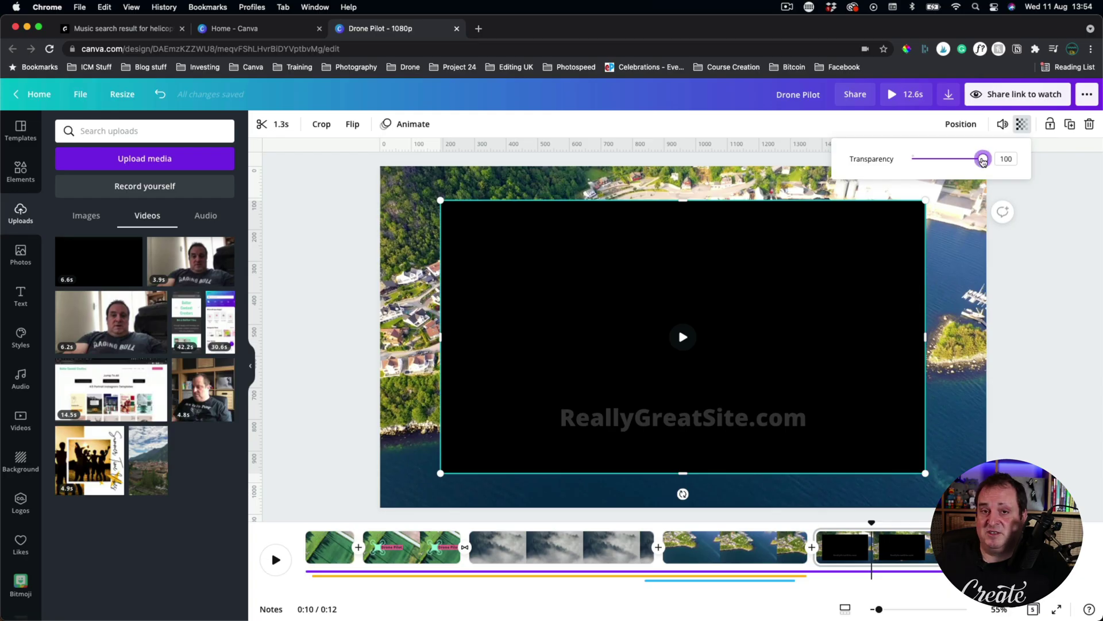
drag(984, 160, 909, 159)
click(1015, 204)
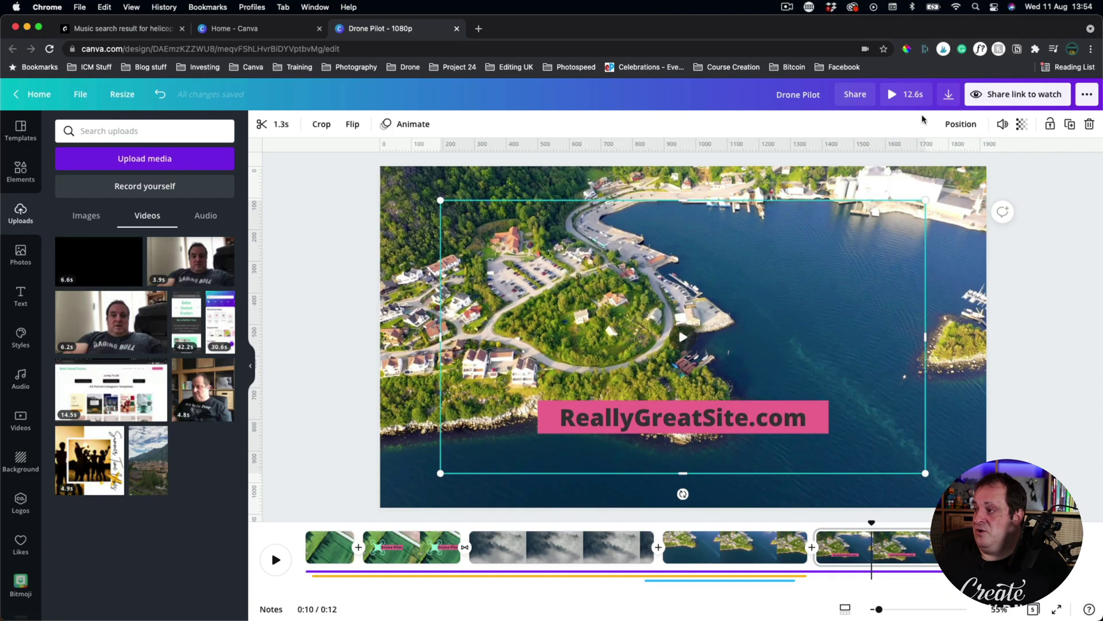
click(954, 123)
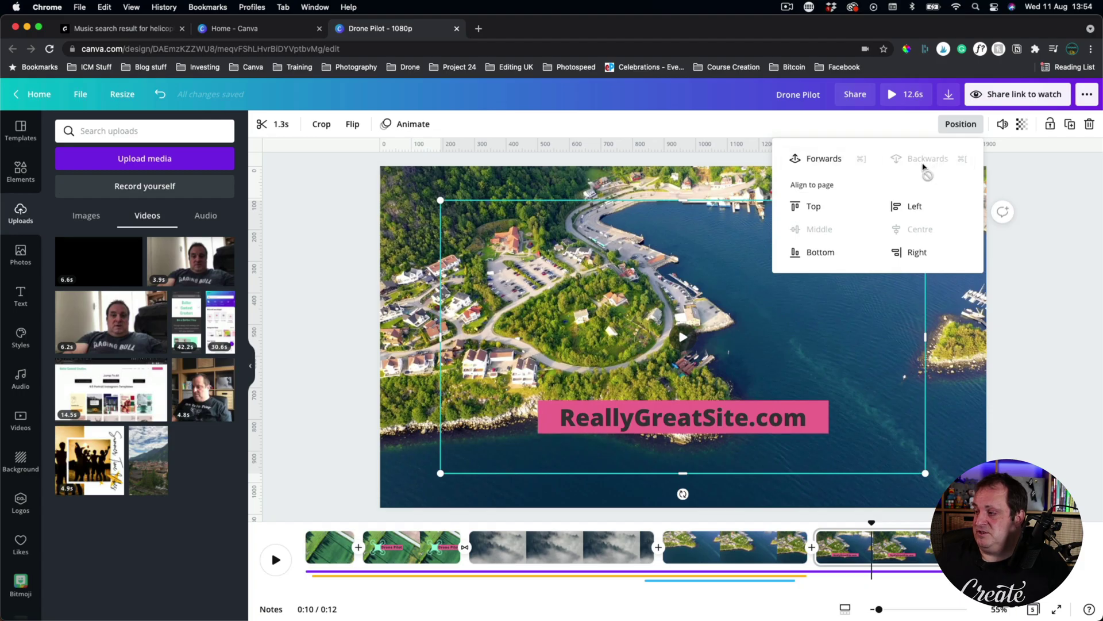
click(879, 255)
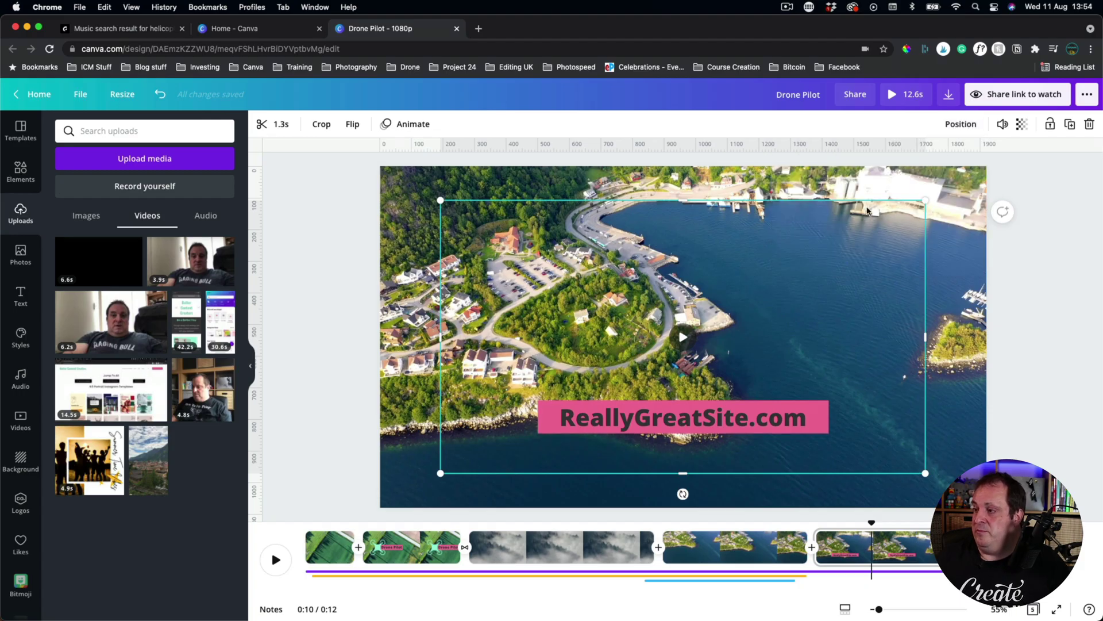
click(1022, 124)
mouse_move(916, 158)
mouse_down()
mouse_move(952, 159)
mouse_move(906, 165)
mouse_up()
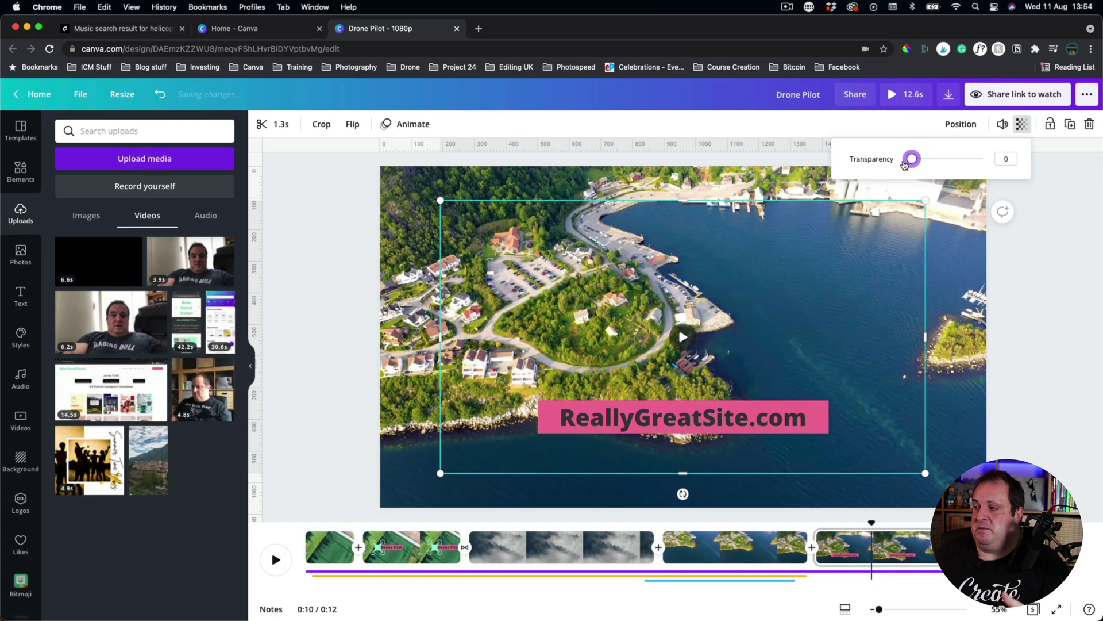
click(1004, 294)
click(1005, 294)
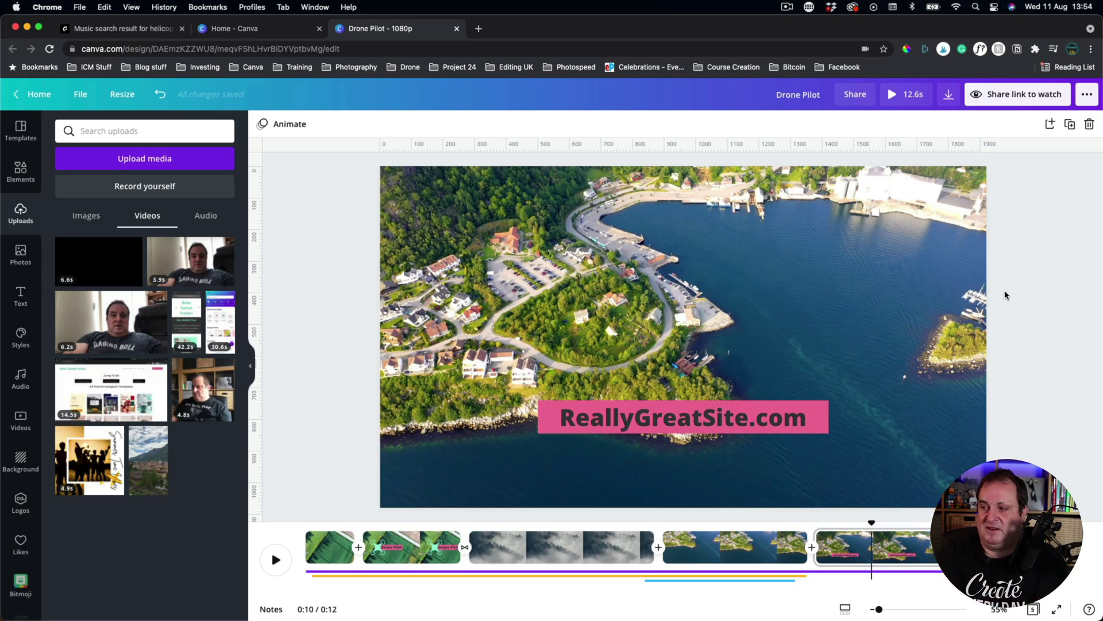
click(304, 528)
key(space)
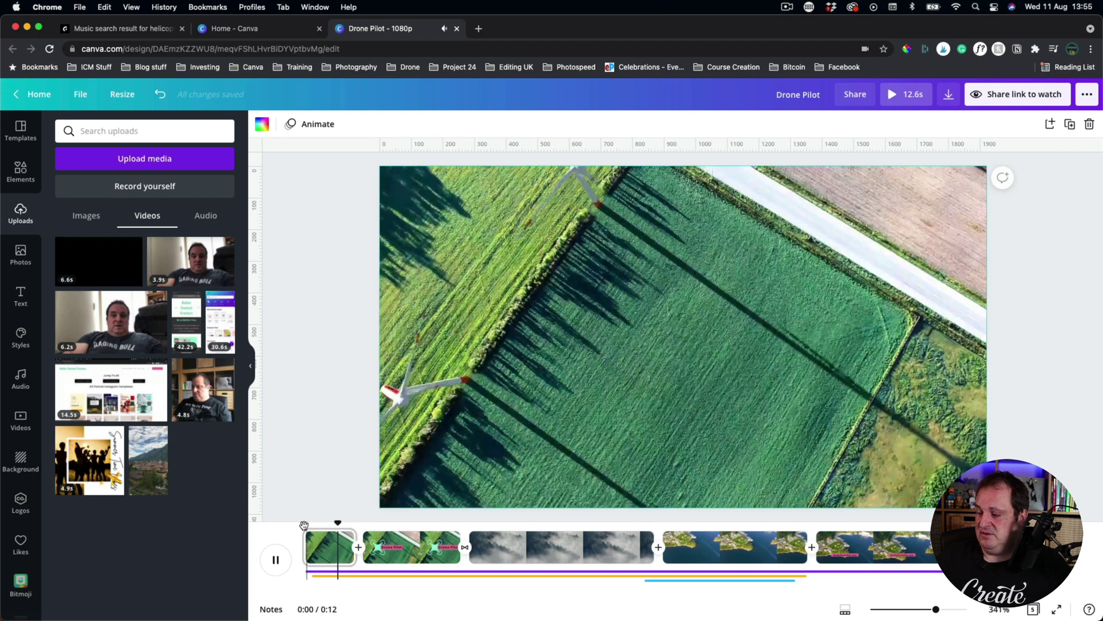